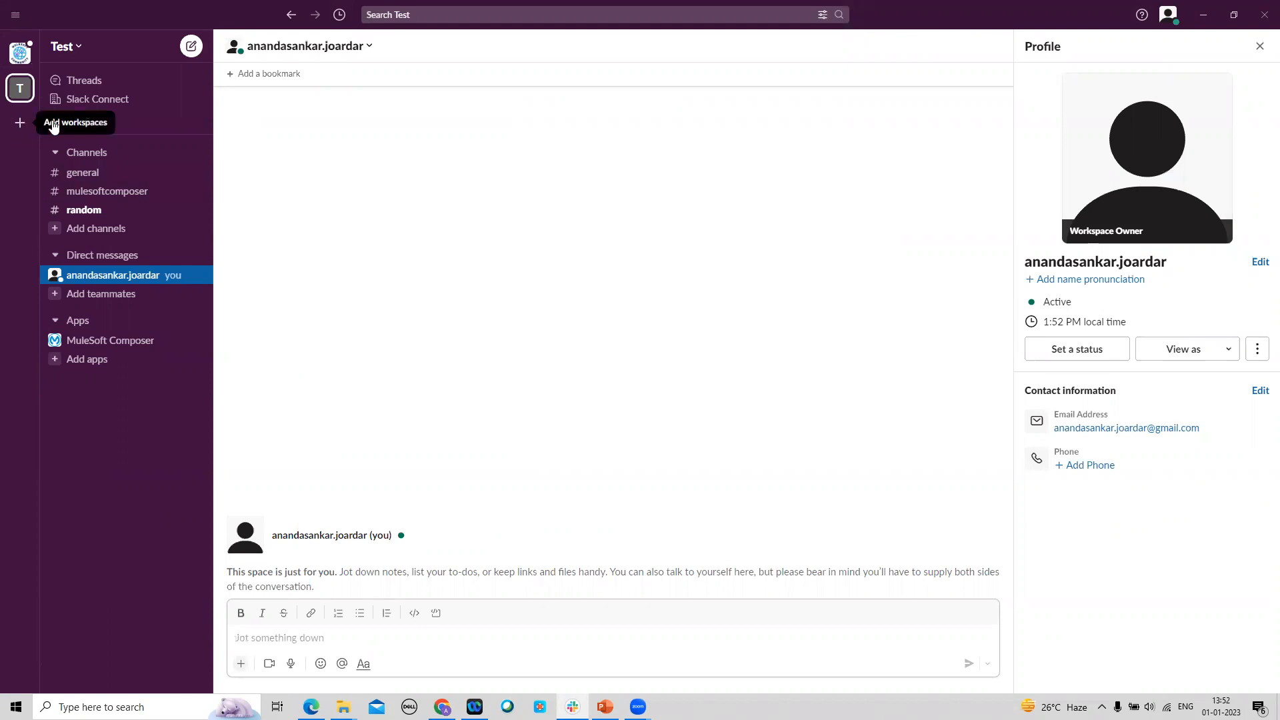
Step: Start creating a new Slack workspace and submit the account's e-mail address for sign-up
left_click(15, 124)
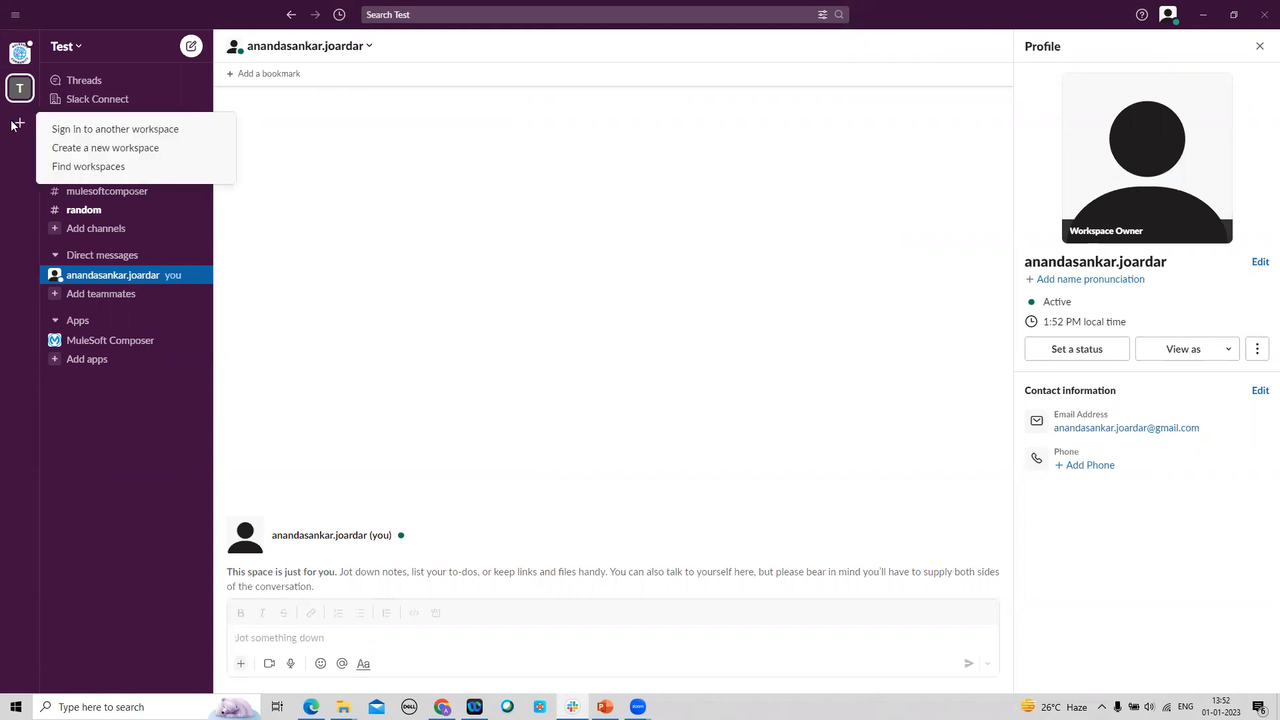
left_click(85, 149)
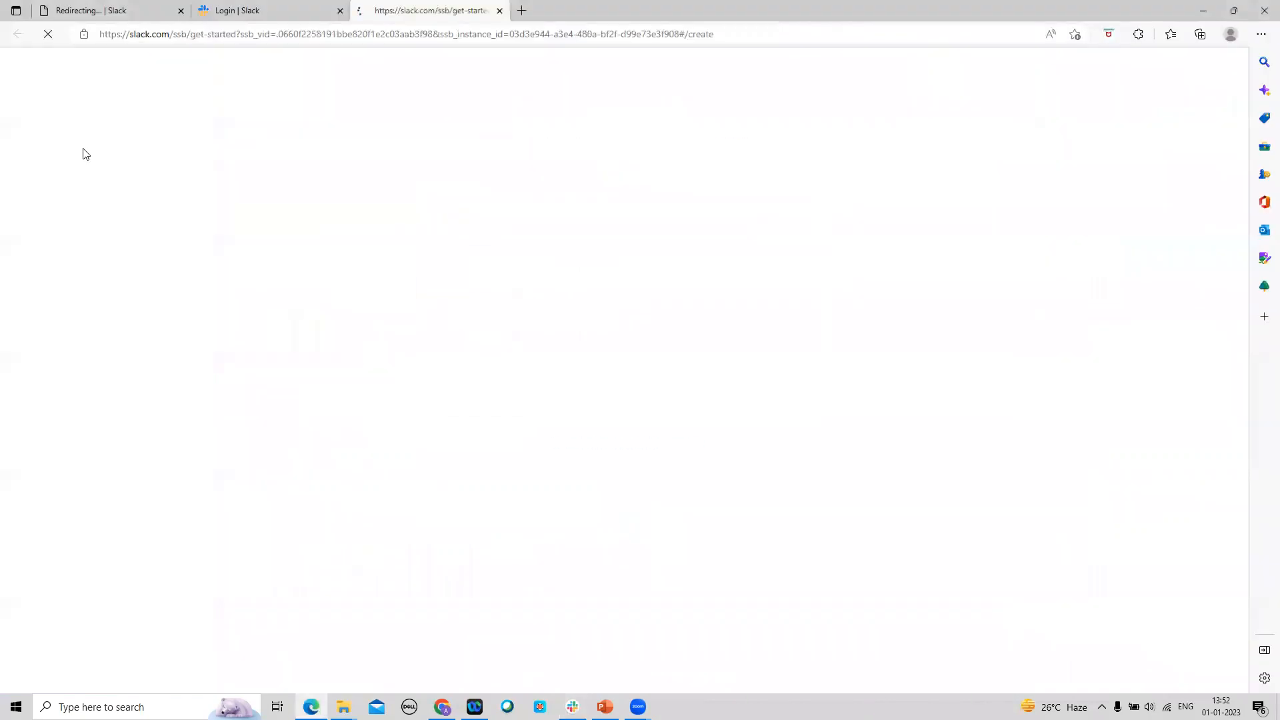
left_click(567, 218)
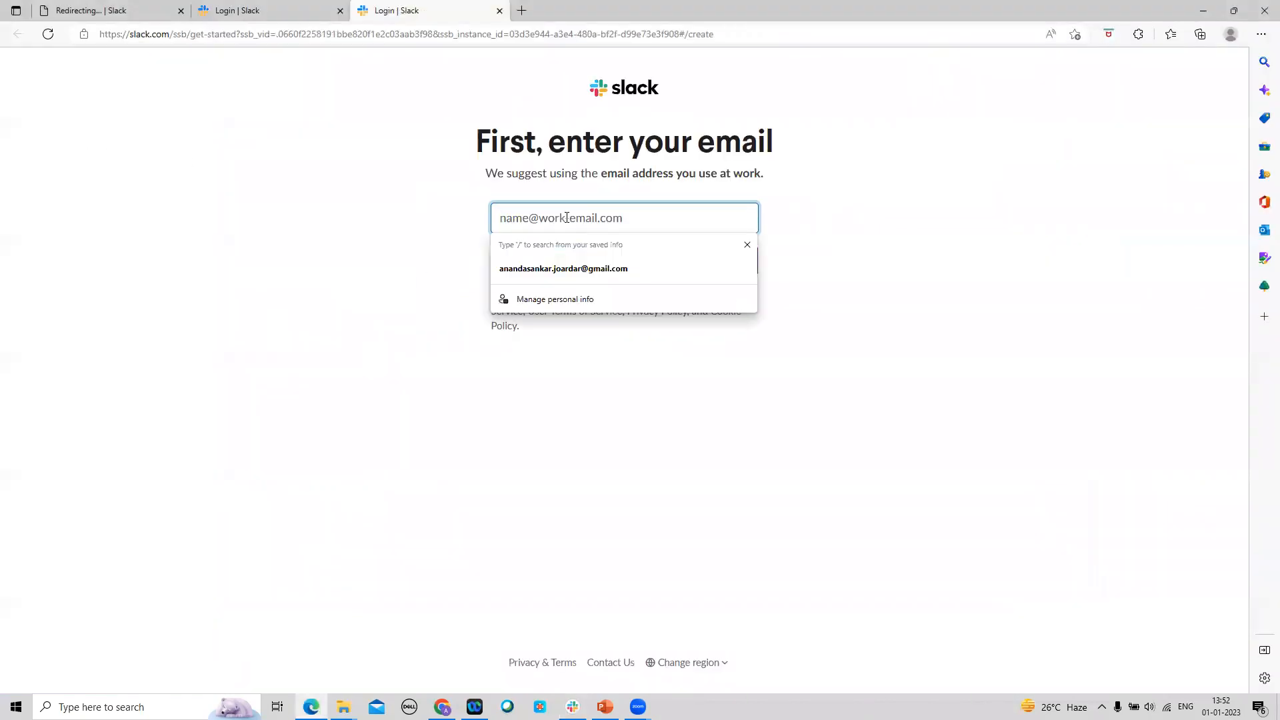
left_click(598, 269)
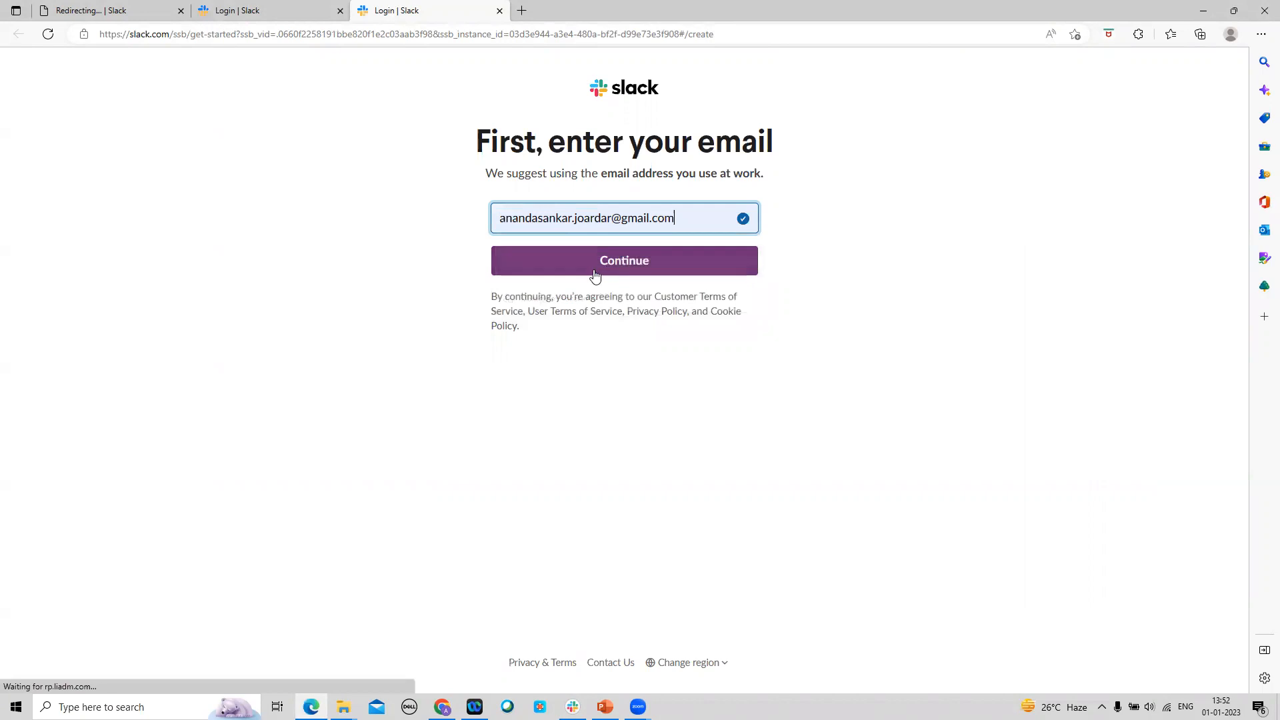
left_click(631, 266)
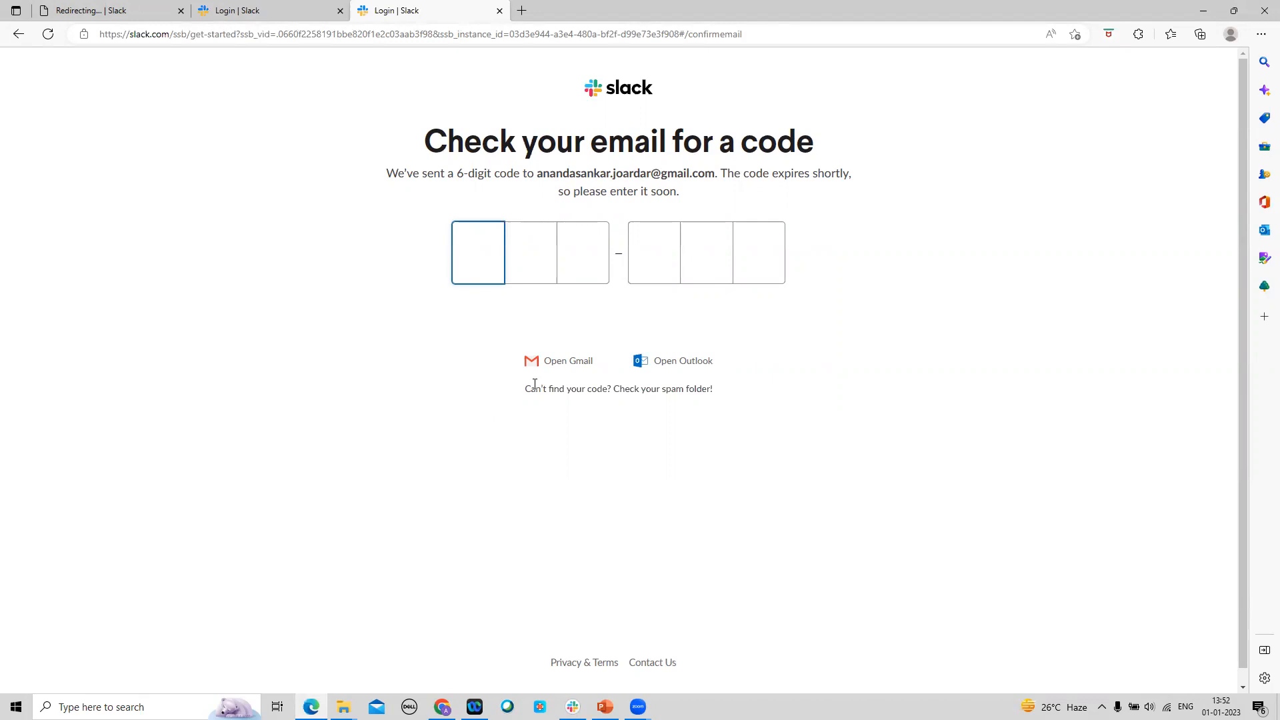
Step: Get the confirmation code from the Slack e-mail in Gmail, enter the verification code, and always allow the site to open Slack
left_click(566, 361)
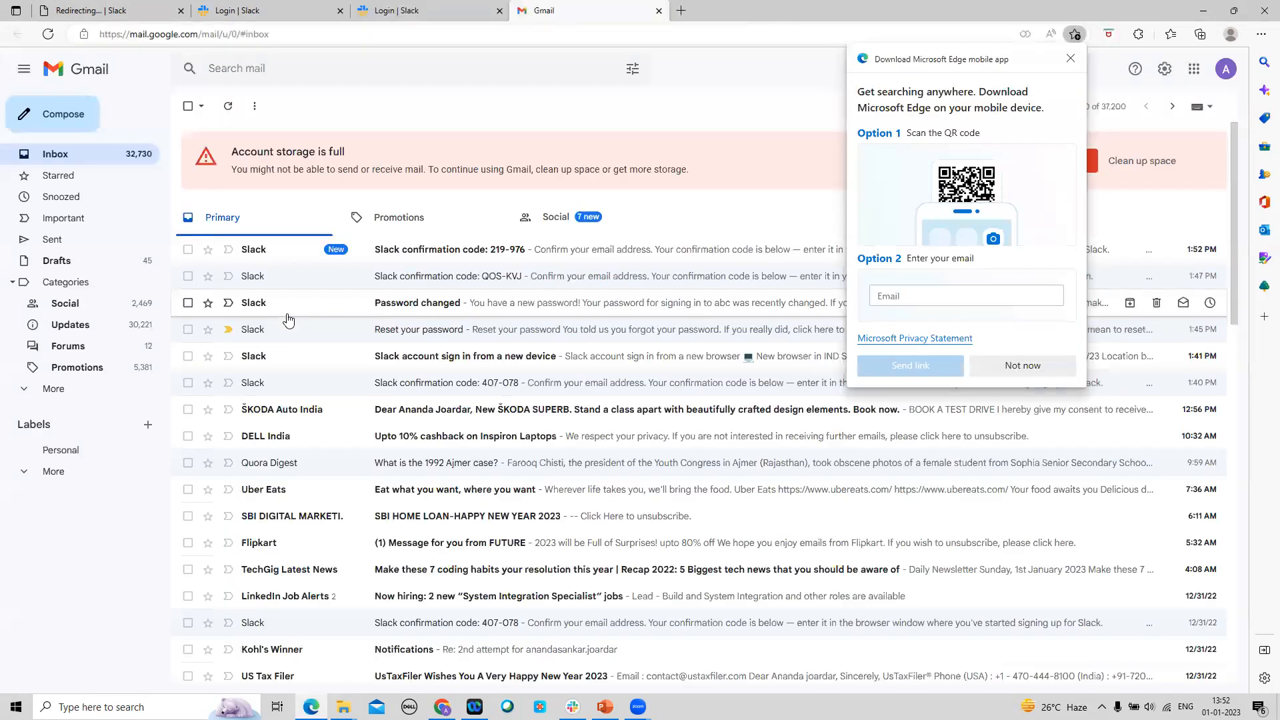
left_click(428, 257)
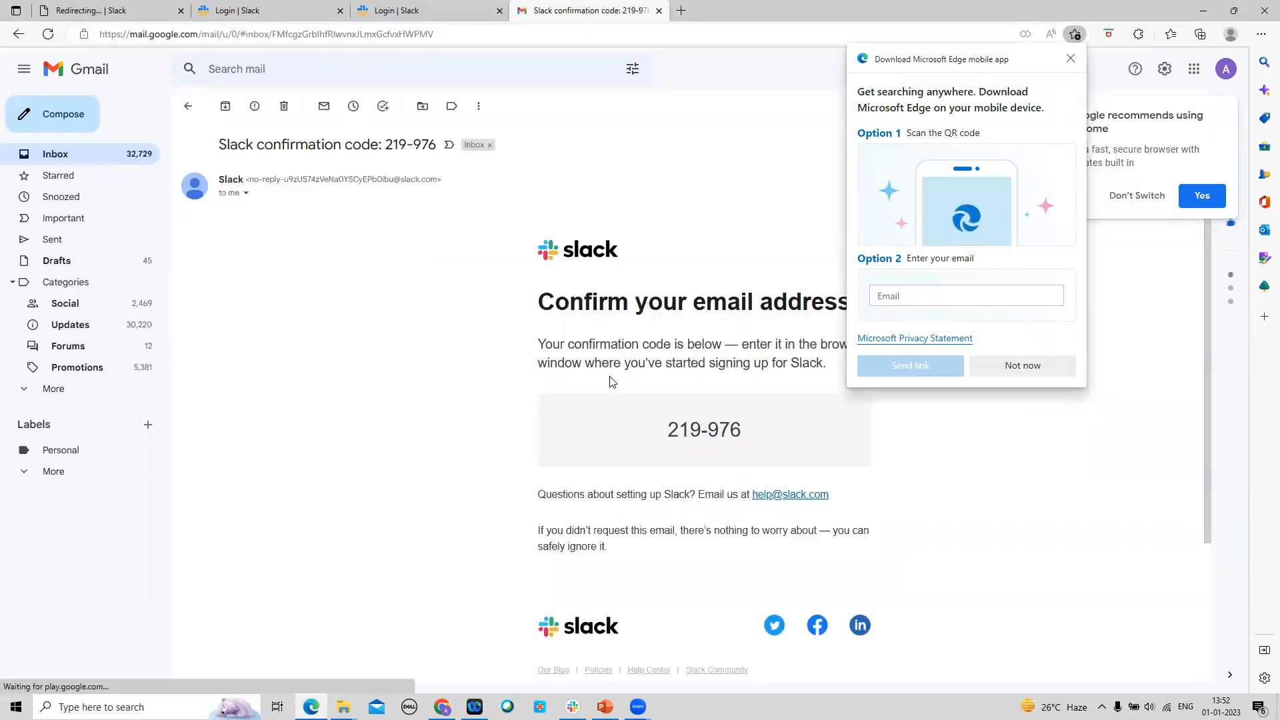
key("ctrl+shift+Tab")
left_click(494, 262)
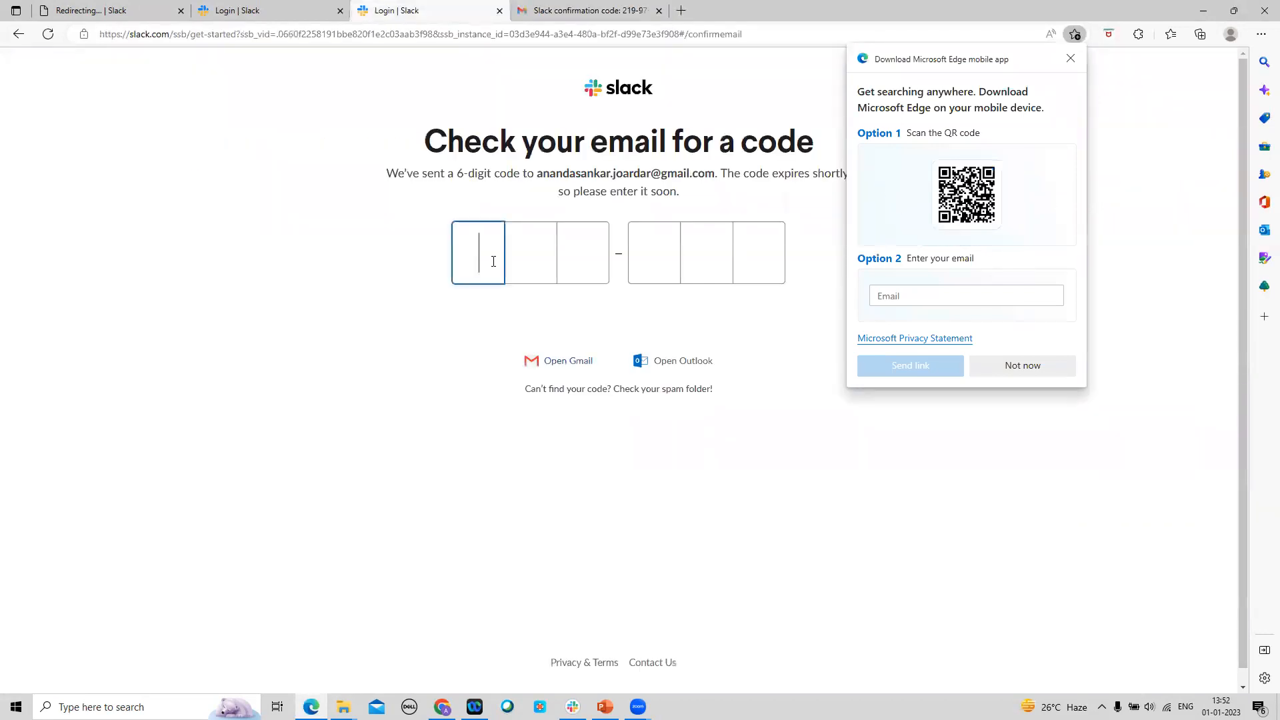
left_click(1071, 59)
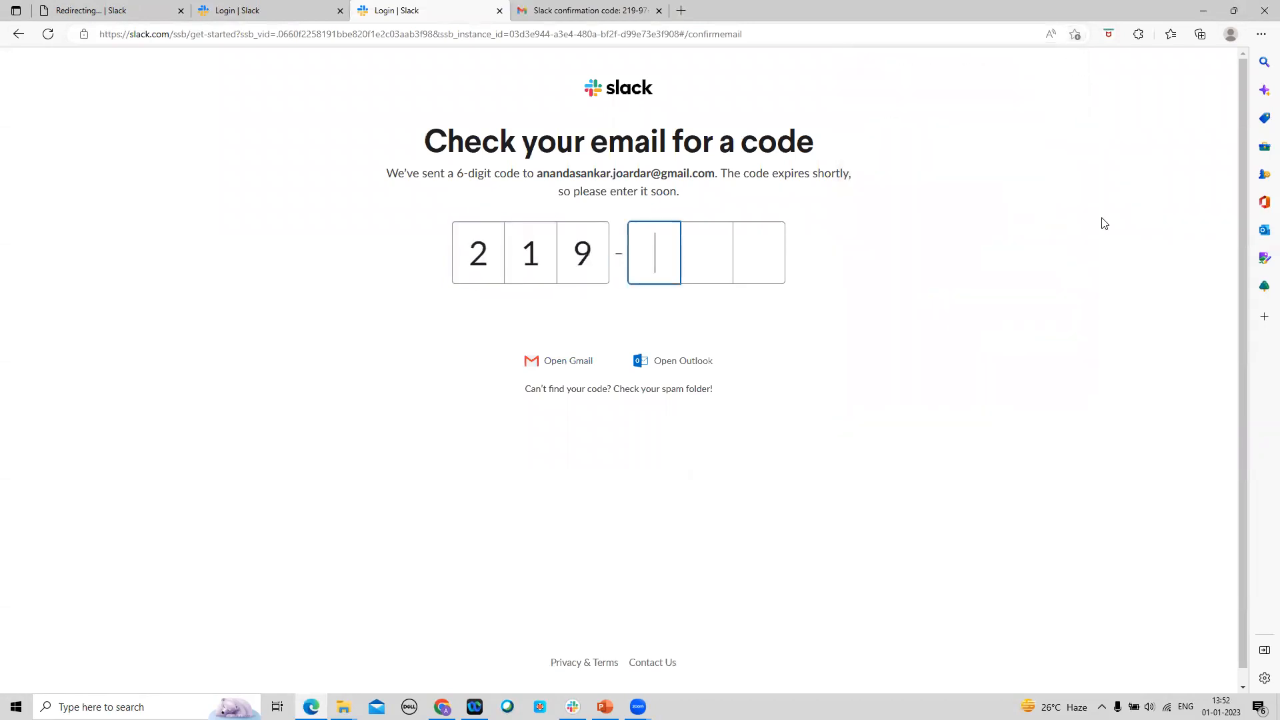
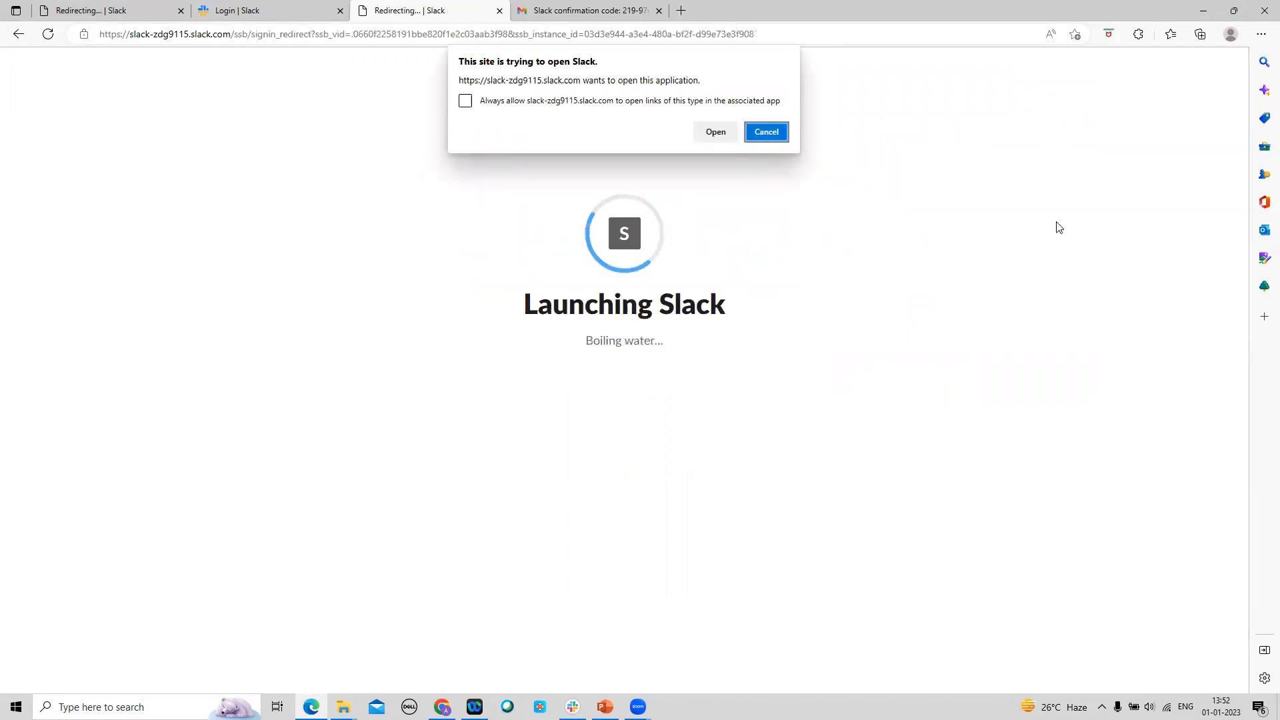
left_click(467, 100)
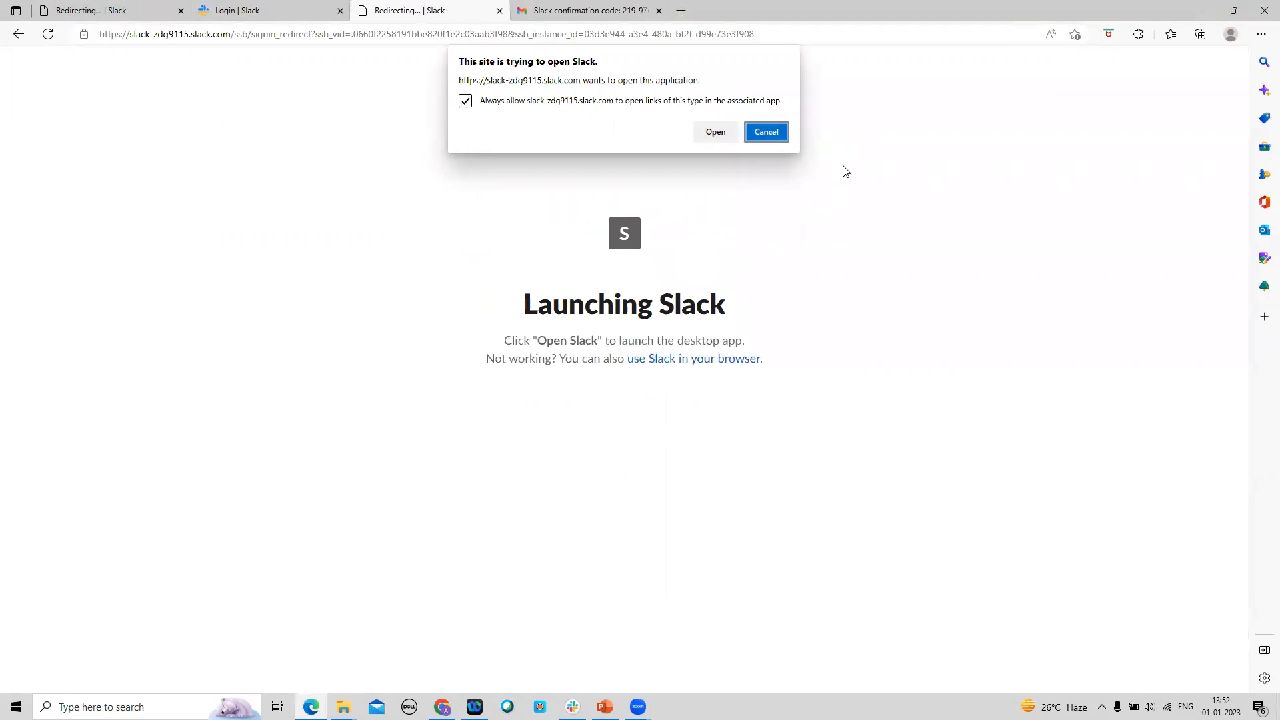
left_click(715, 131)
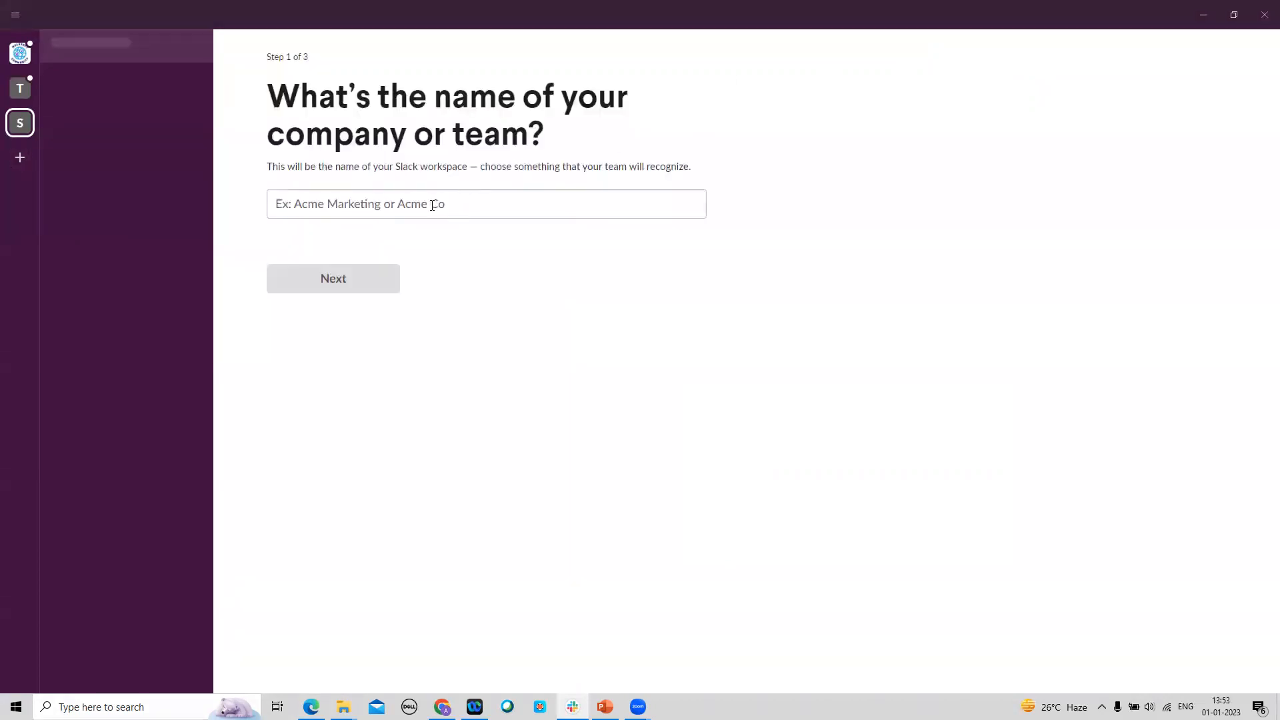
Step: Name the new workspace Demo Slack and continue to the next setup stage
left_click(432, 206)
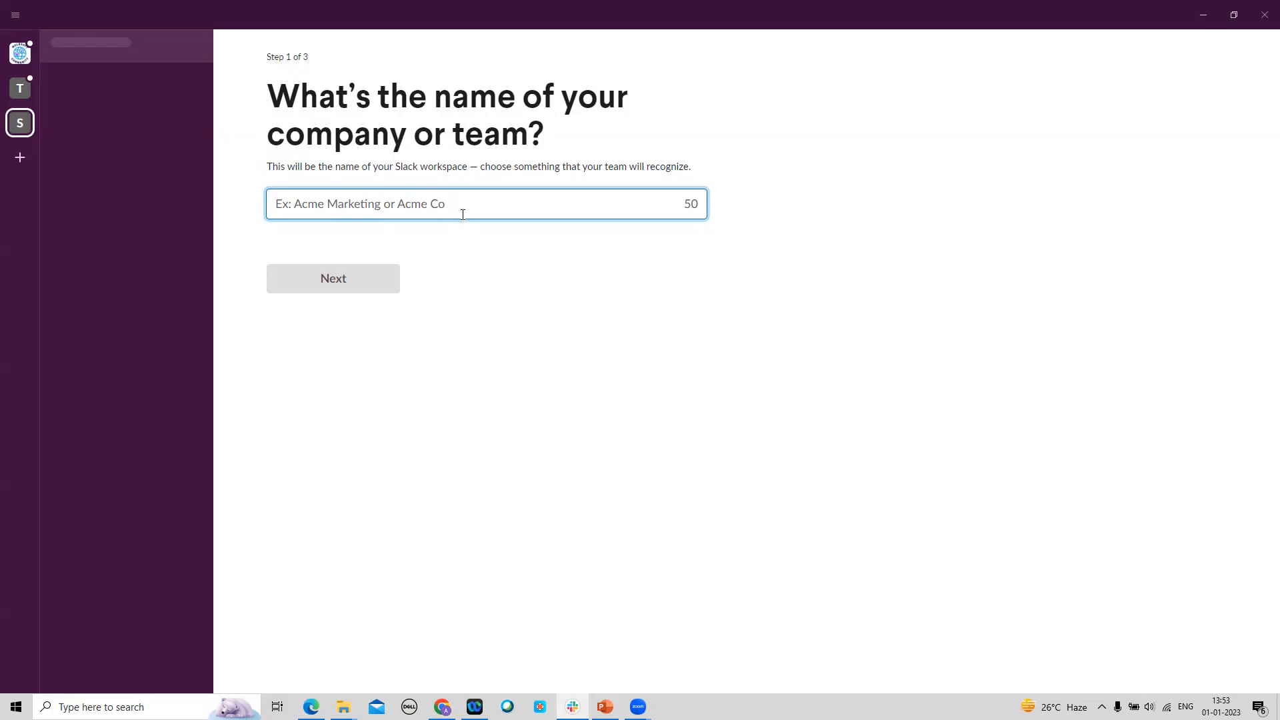
type("Demo")
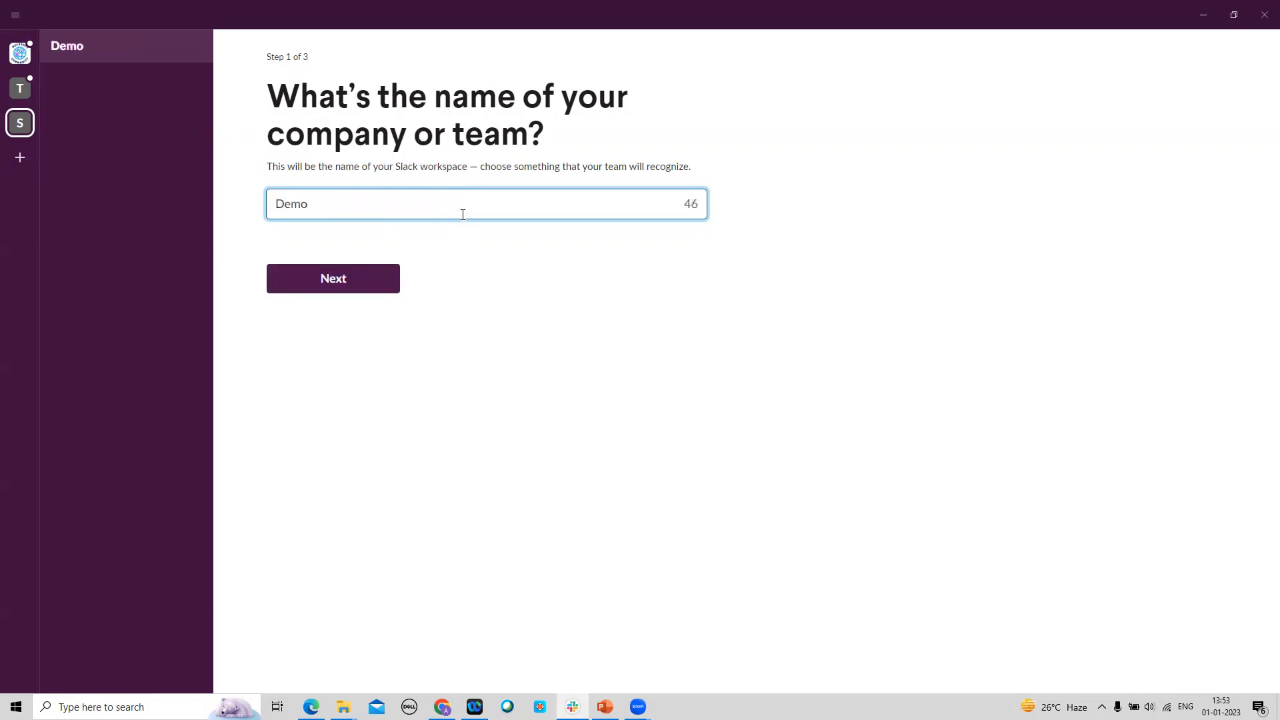
type(" Workspace")
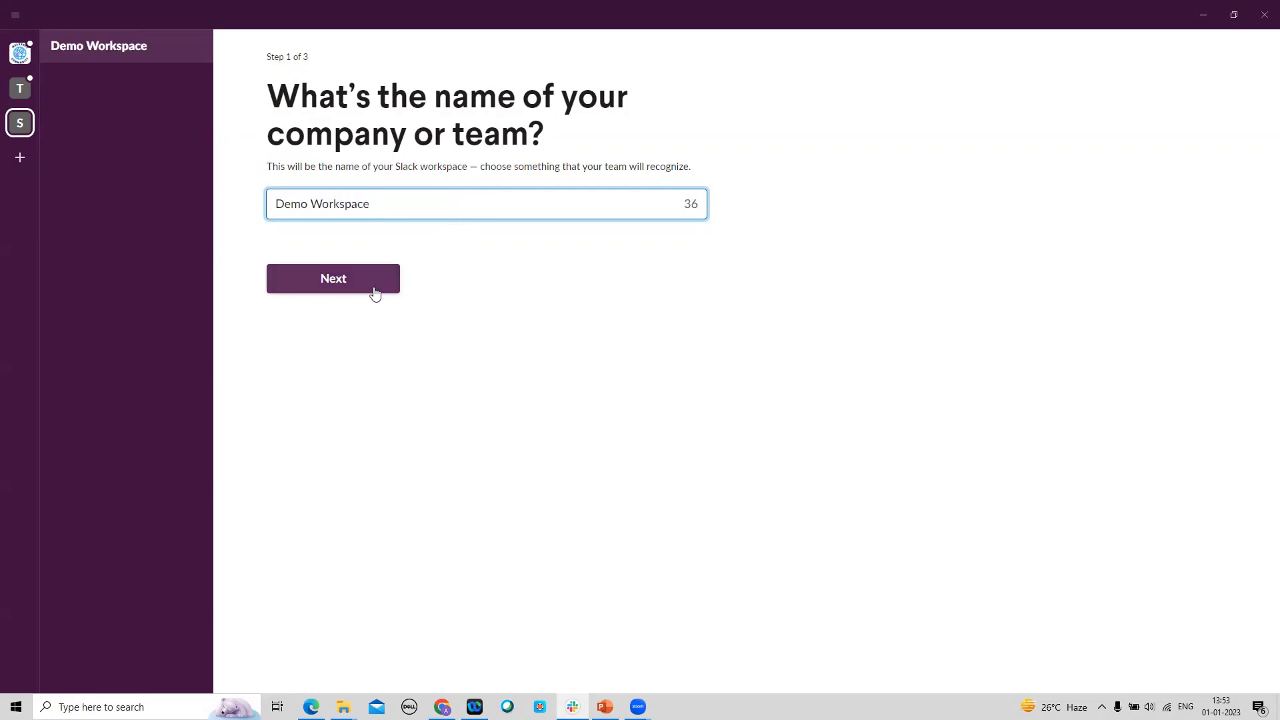
key("BackSpace")
key("BackSpace")
key("BackSpace")
key("BackSpace")
key("BackSpace")
key("BackSpace")
key("BackSpace")
key("BackSpace")
key("BackSpace")
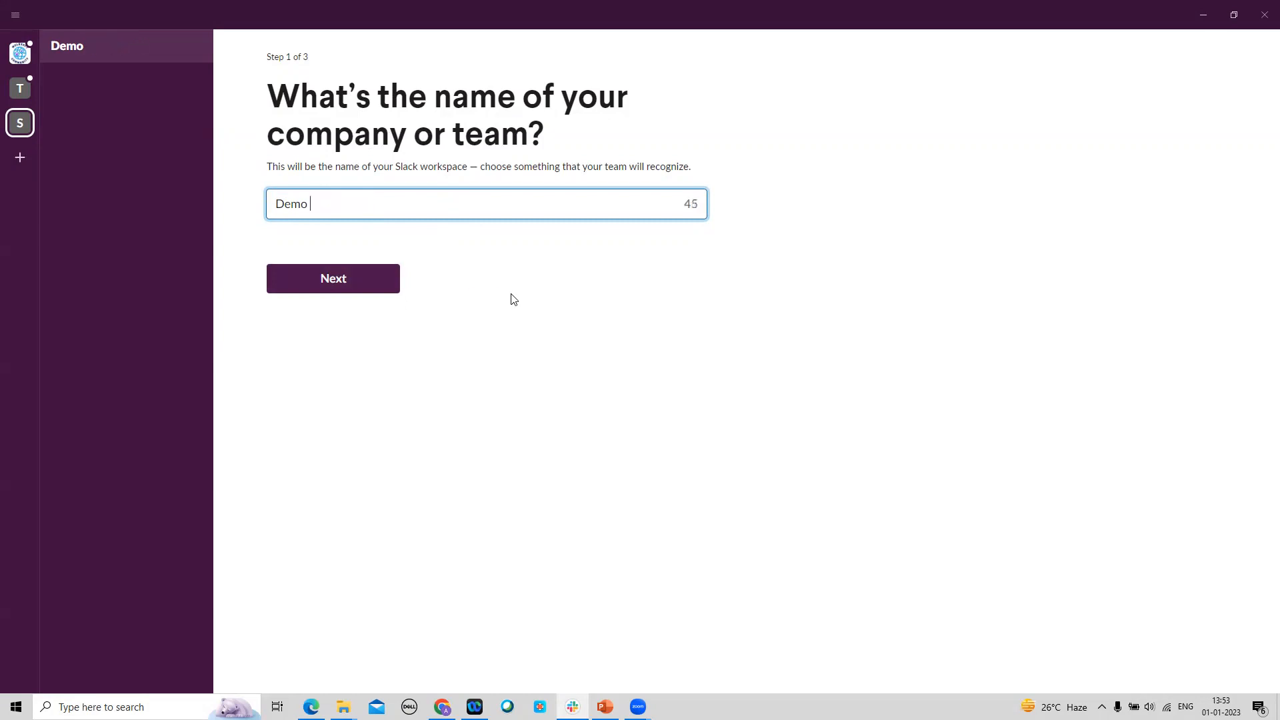
type("Slack")
left_click(348, 275)
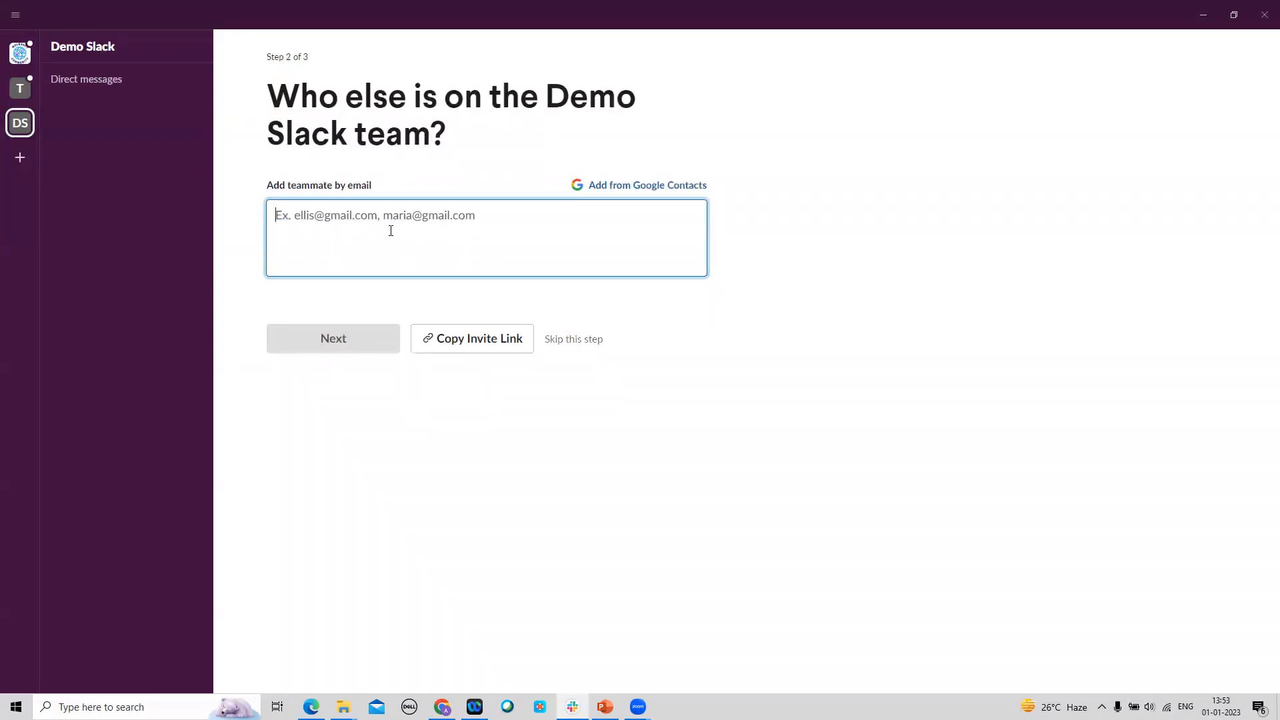
Step: Skip inviting teammates and submit democomposer as what the team is working on
left_click(566, 339)
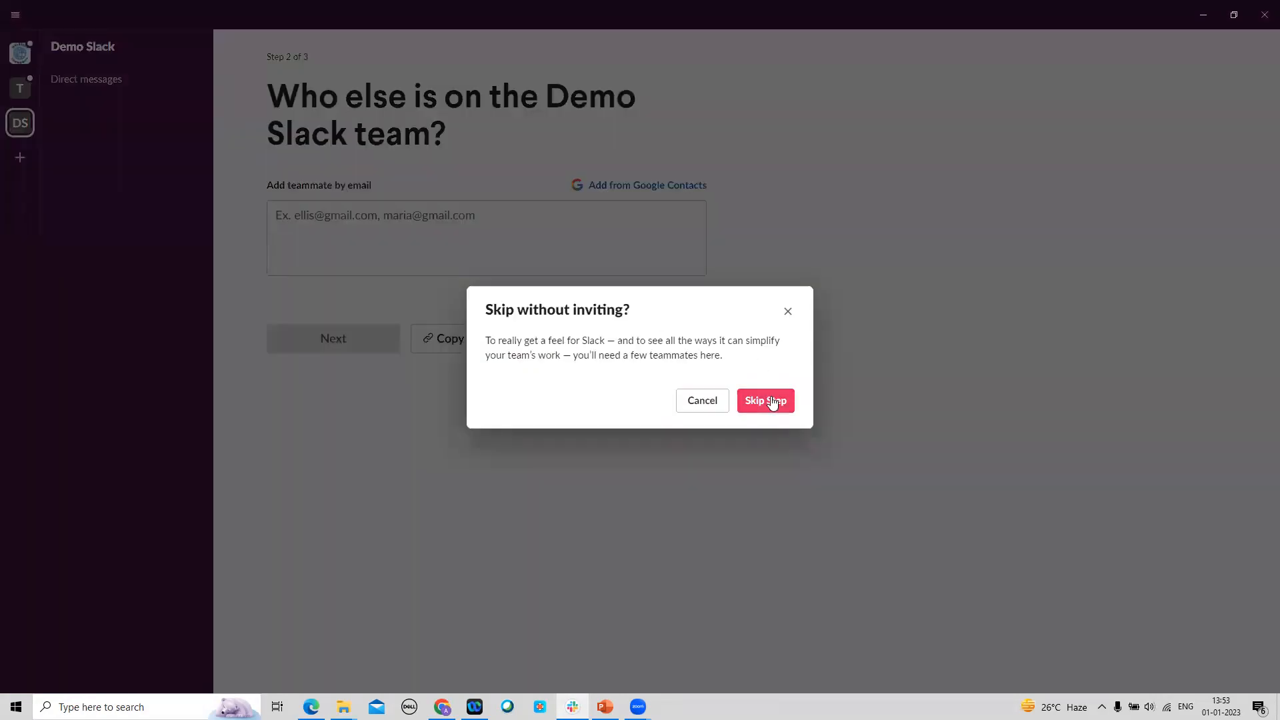
left_click(770, 403)
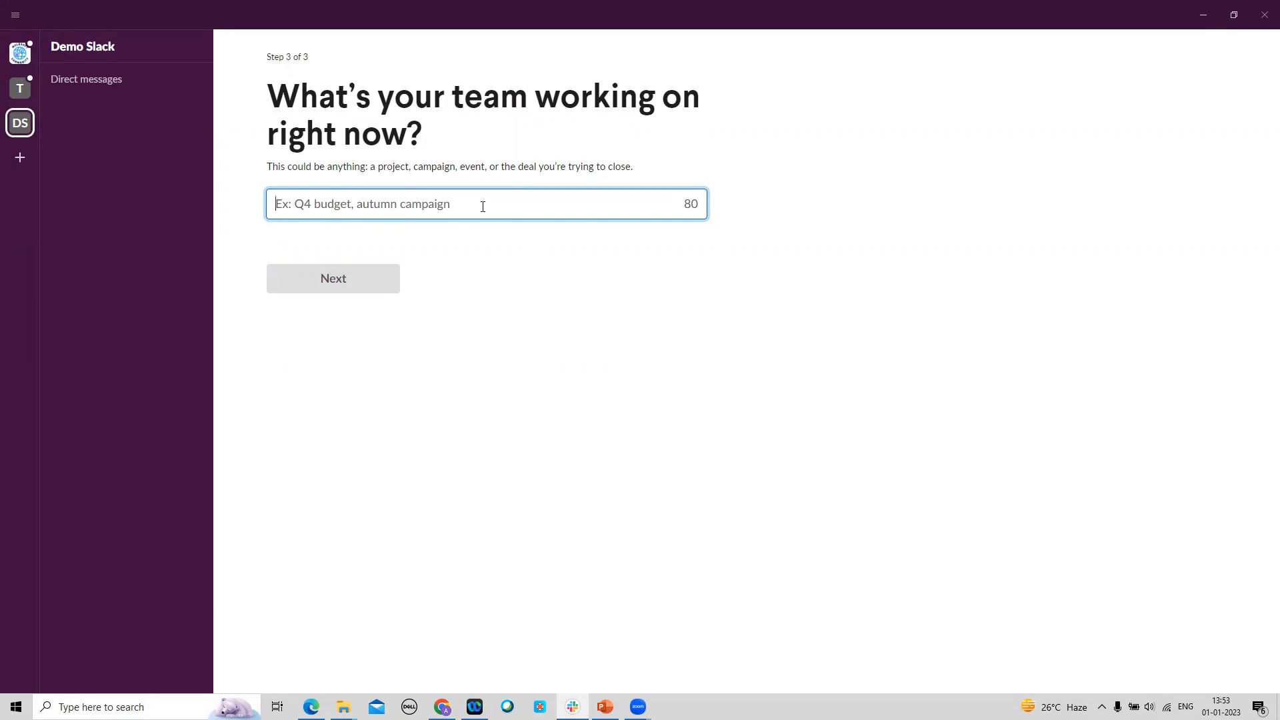
type("demo")
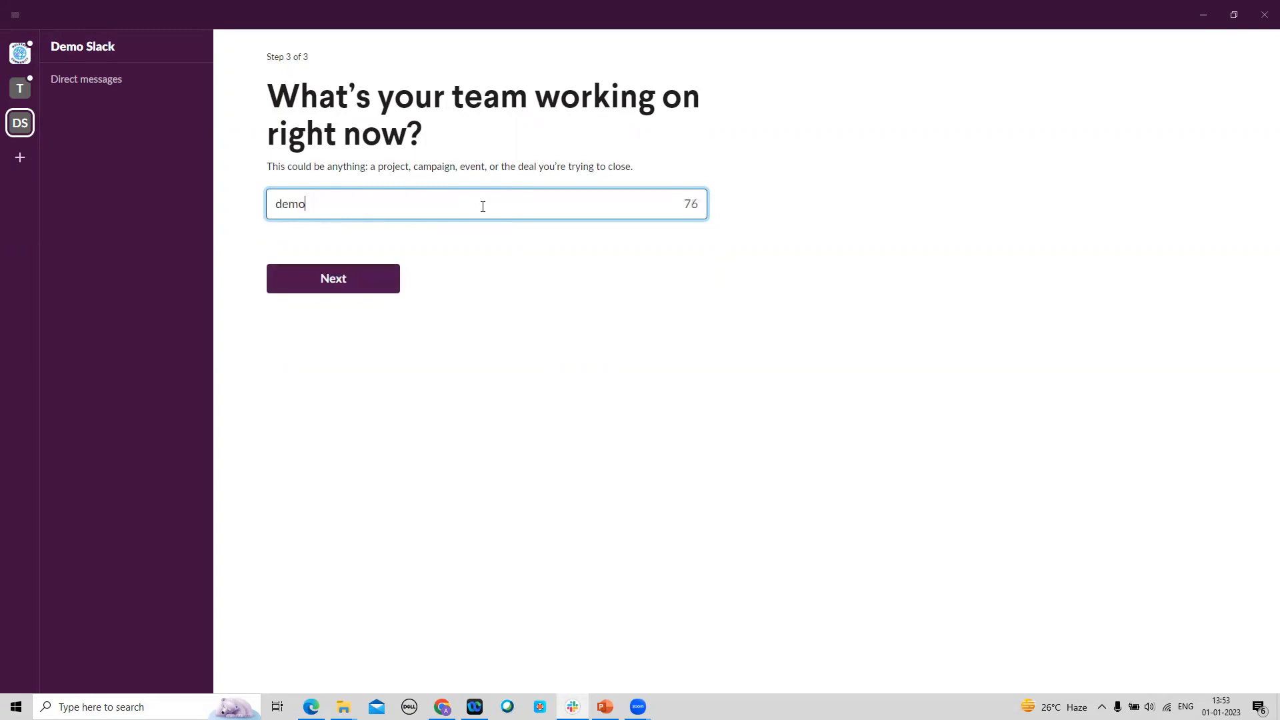
type(" composer")
left_click(311, 208)
key("BackSpace")
left_click(362, 279)
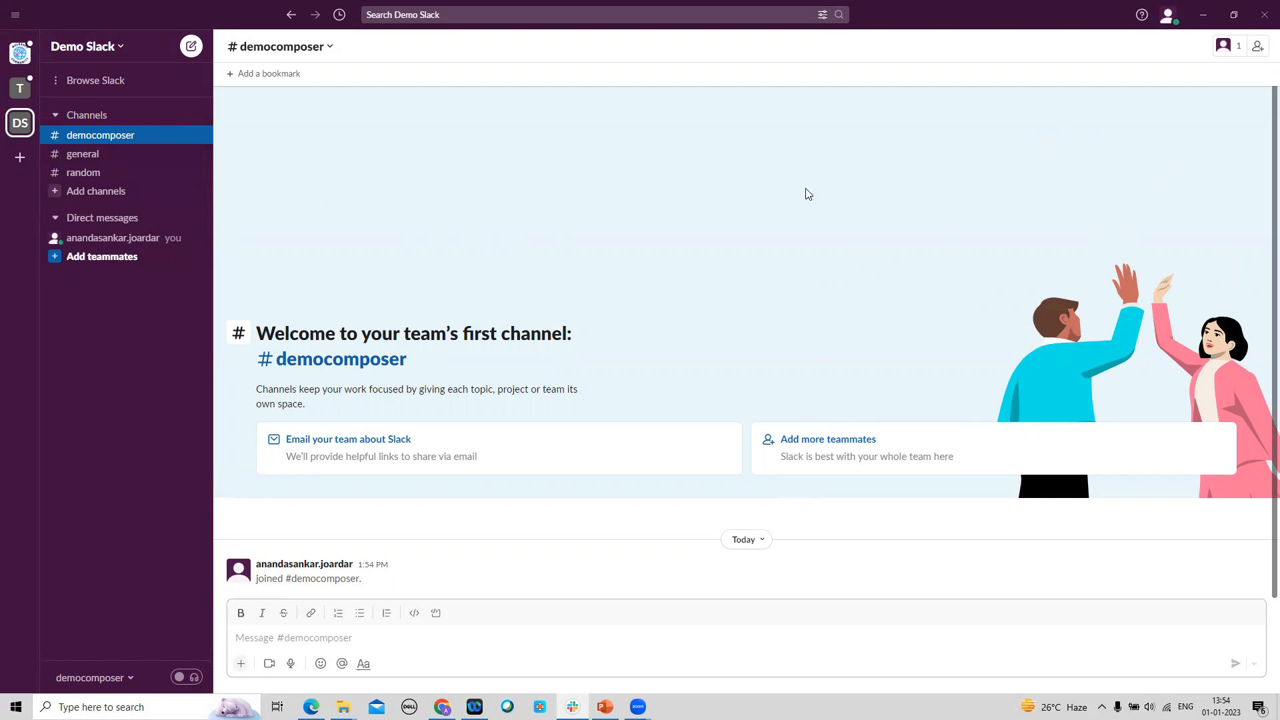
Step: Switch to MuleSoft Composer, create a flow from scratch and name it Demo_Slack_Connection
left_click(910, 55)
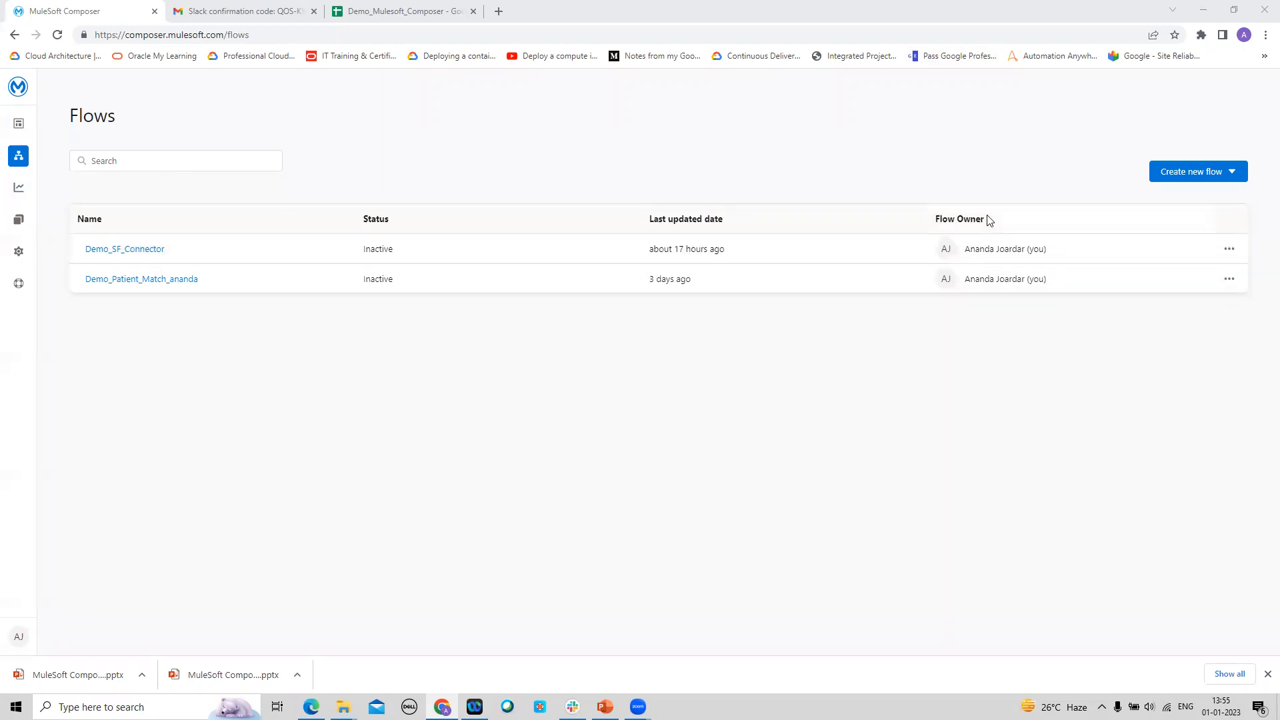
left_click(1231, 173)
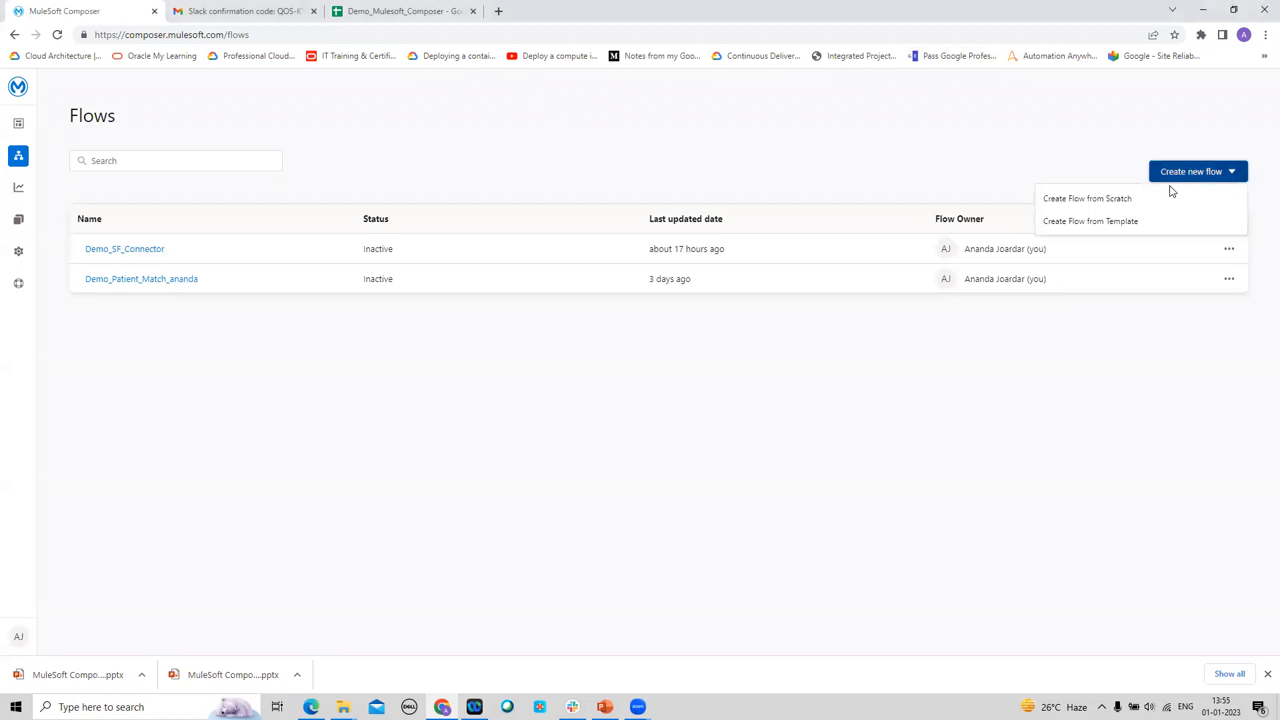
left_click(1085, 202)
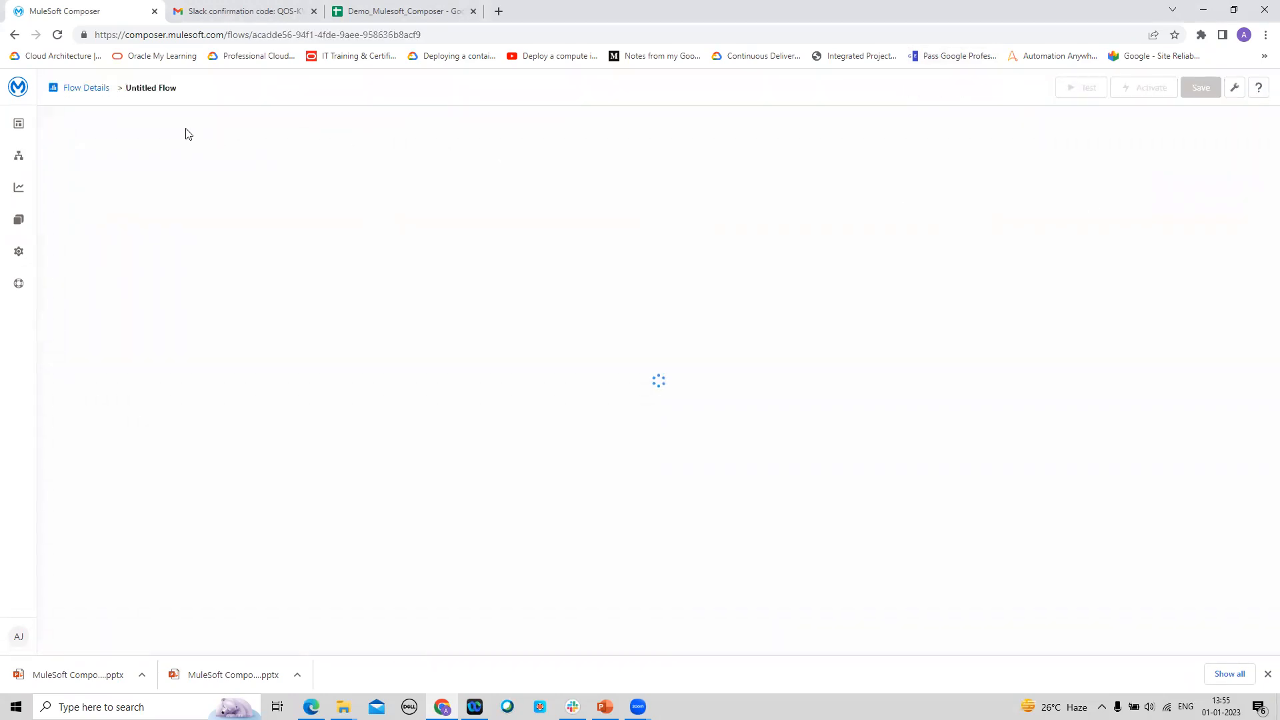
left_click(186, 91)
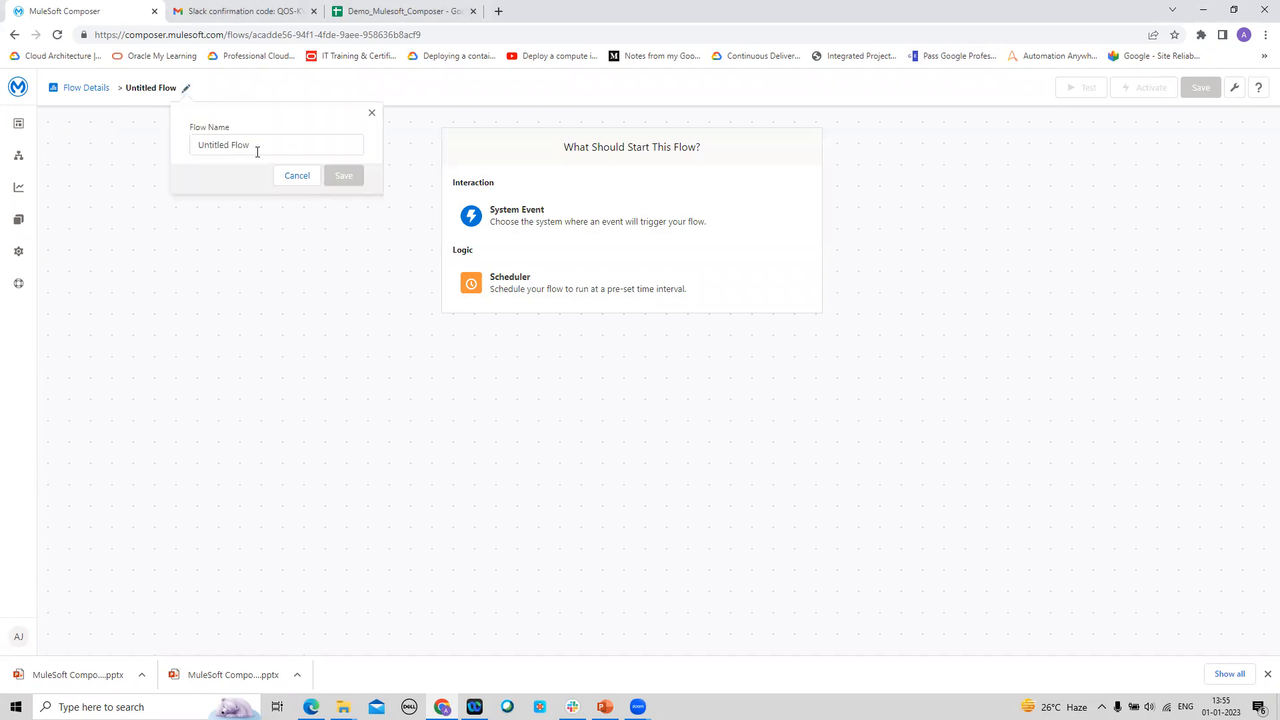
triple_click(232, 144)
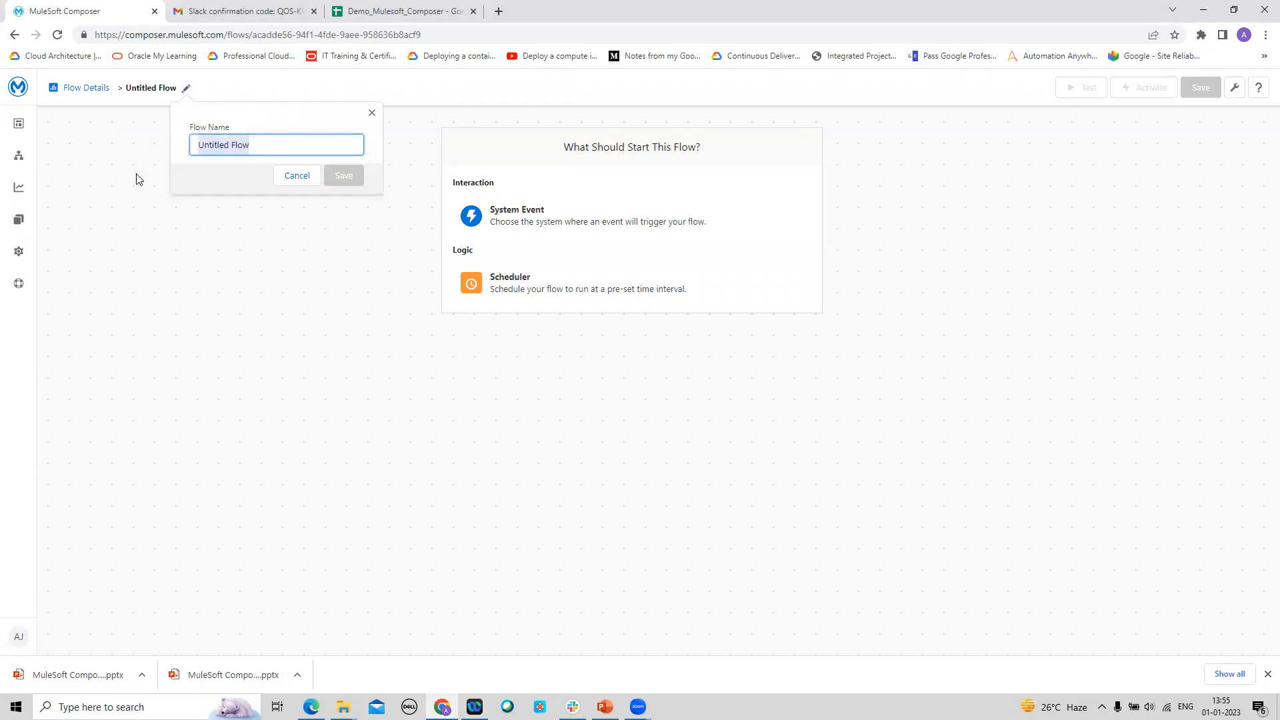
type("Demo_Slack_Connection")
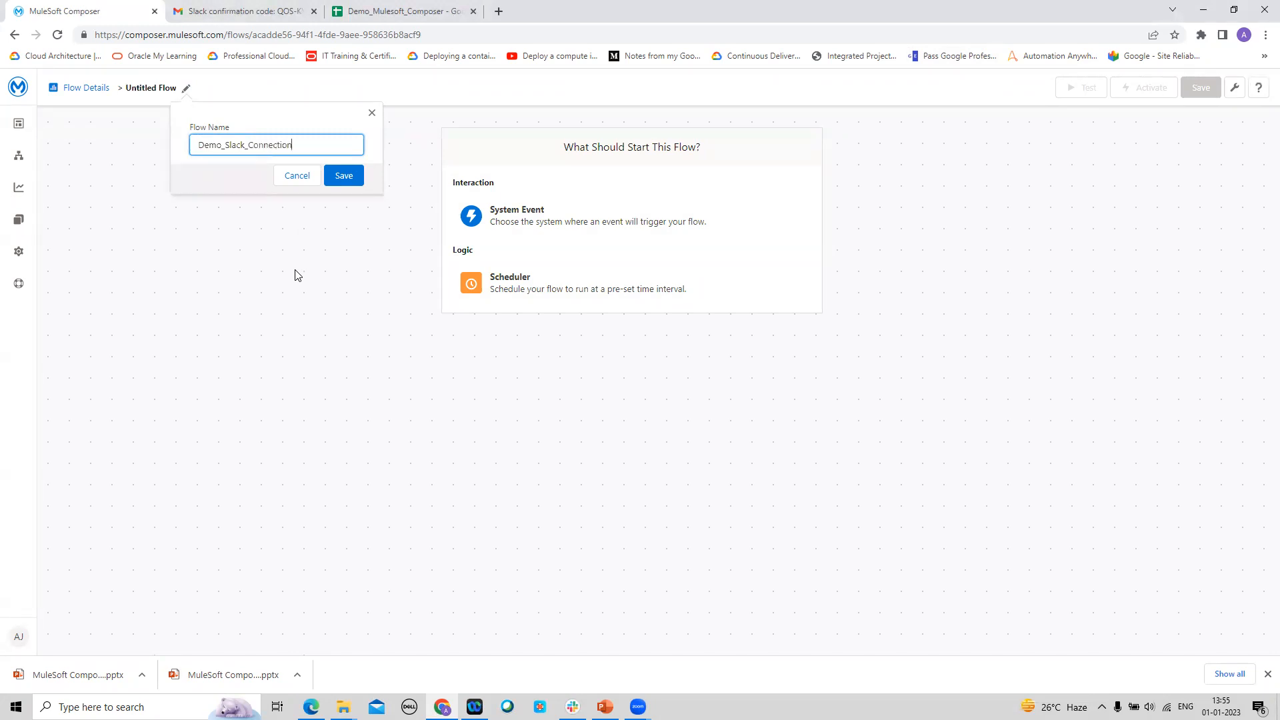
left_click(342, 176)
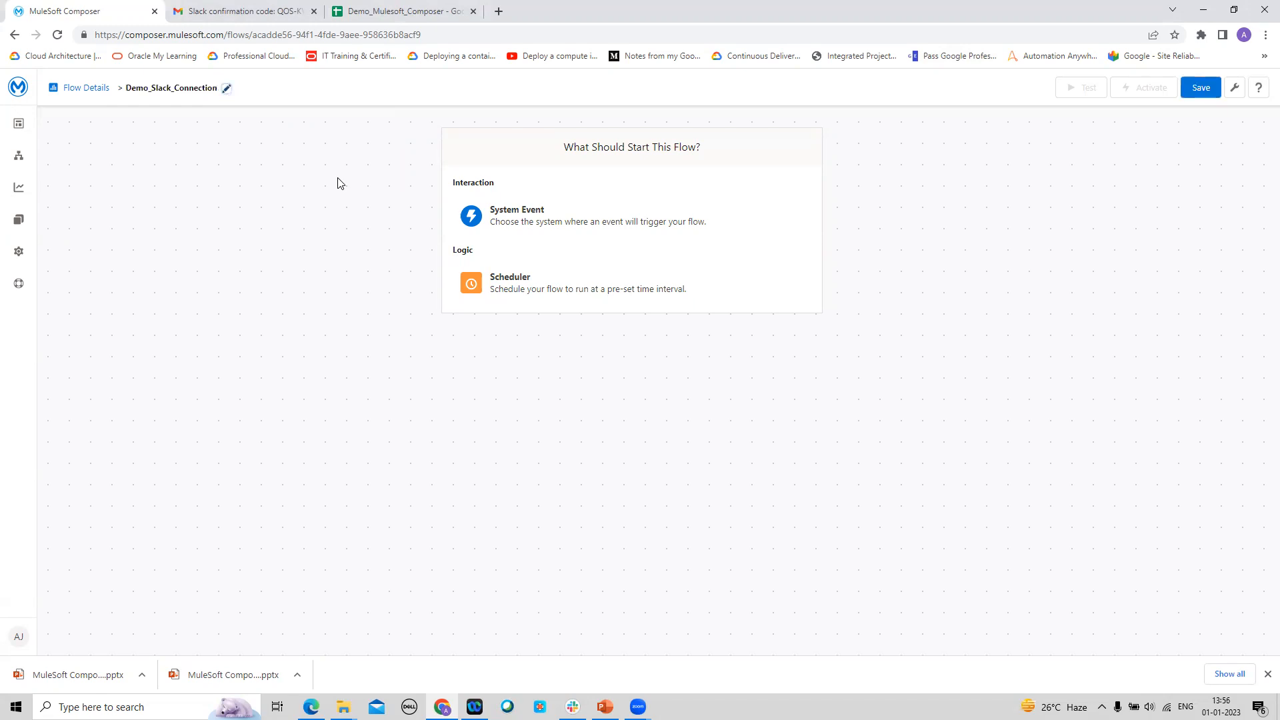
Step: Start the flow with a Google Sheets system event using the demo_GS connection
left_click(518, 217)
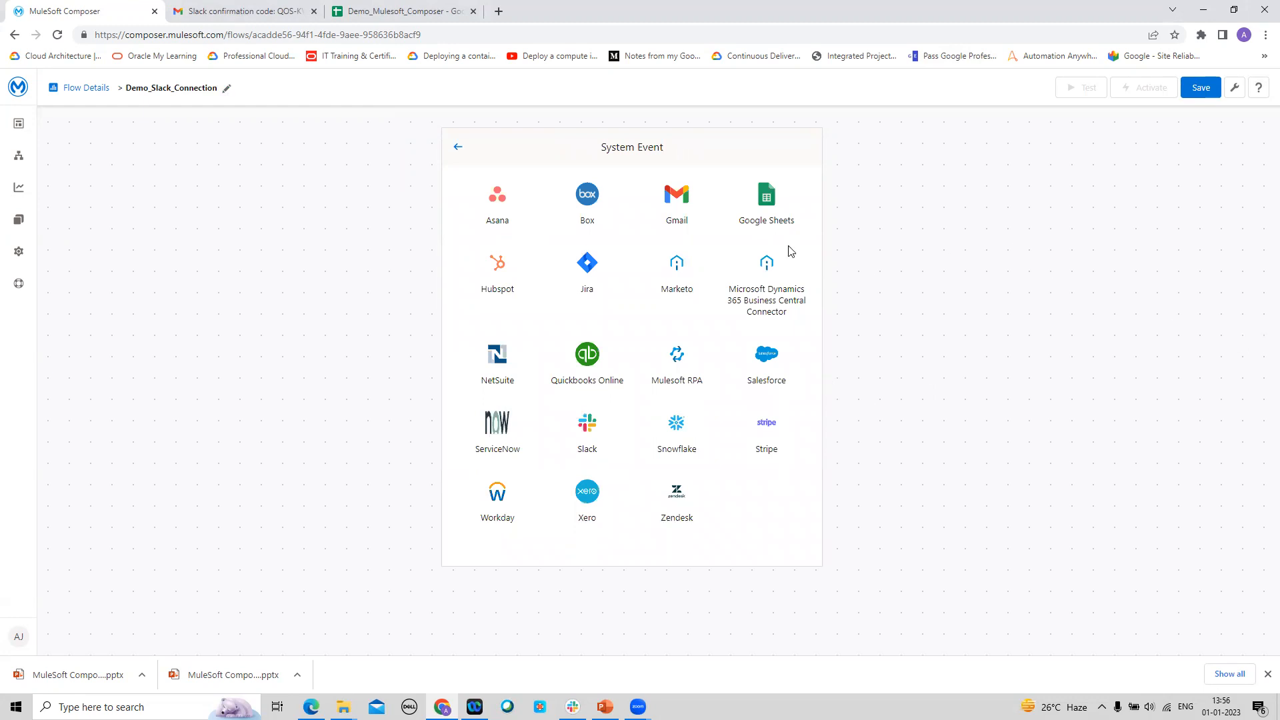
left_click(764, 206)
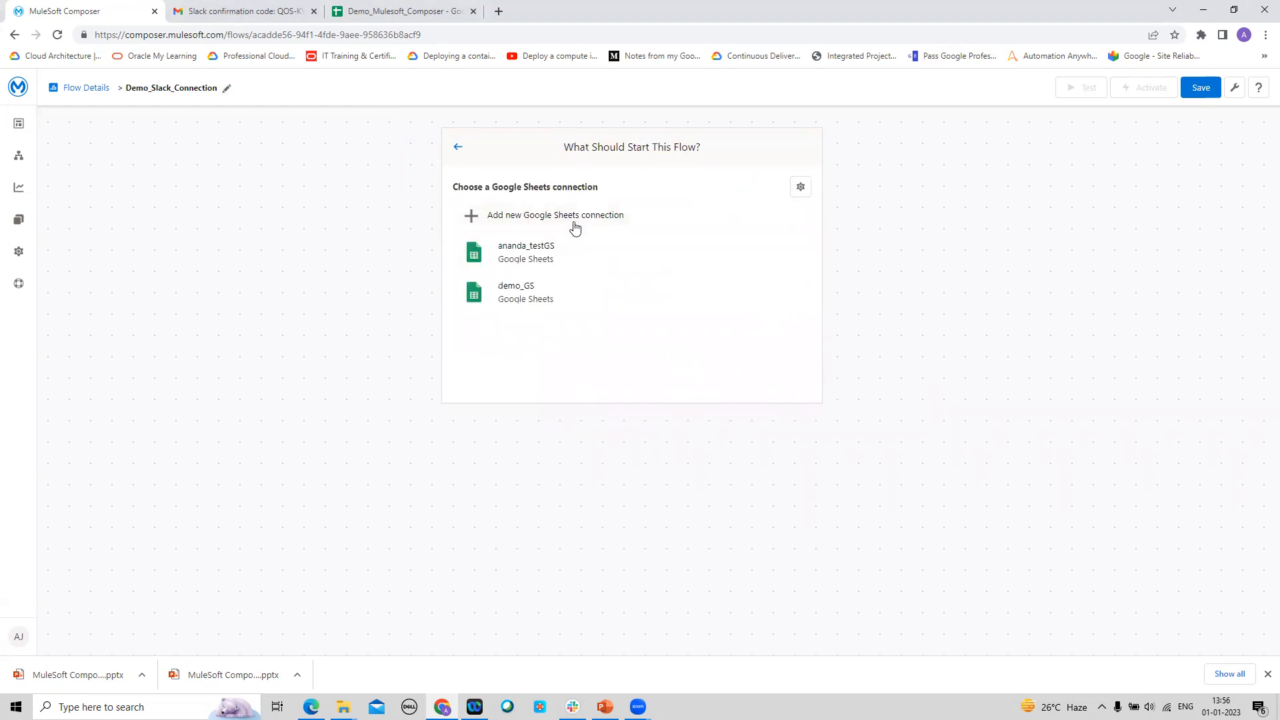
left_click(536, 303)
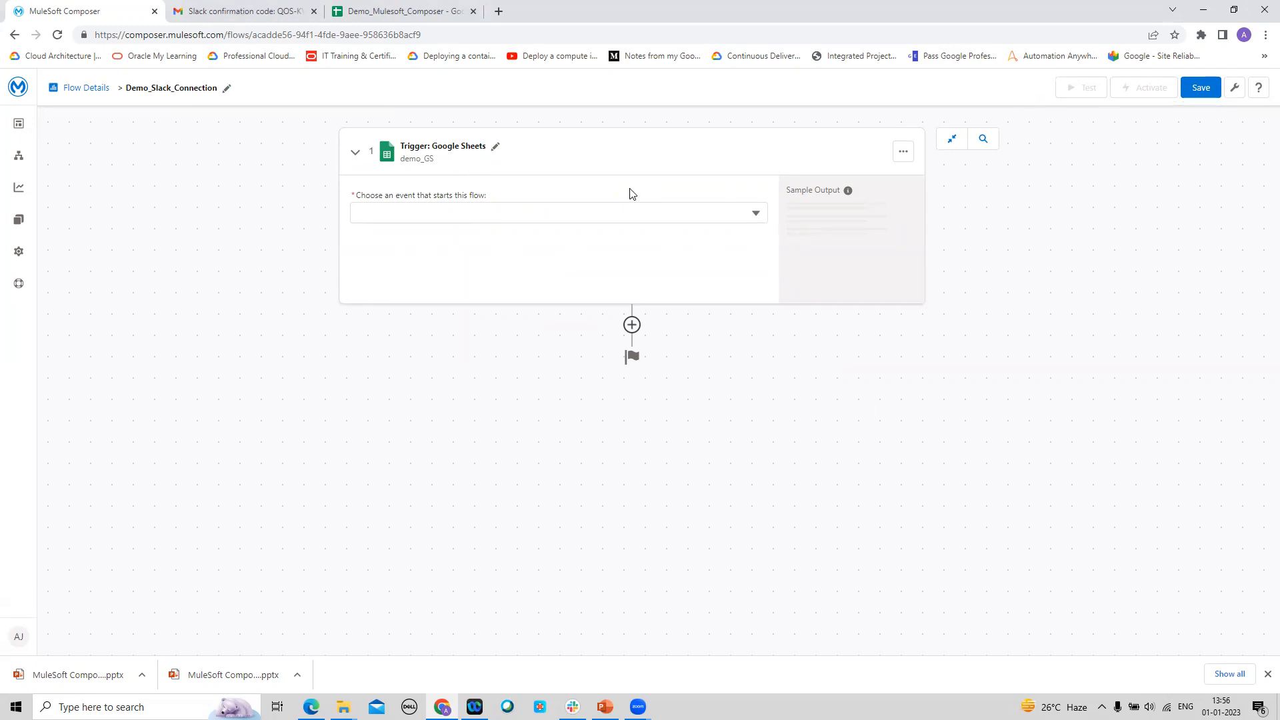
Step: Check the Input sheet of the Demo_Mulesoft_Composer spreadsheet and set the flow's trigger event to Updated Row
left_click(349, 13)
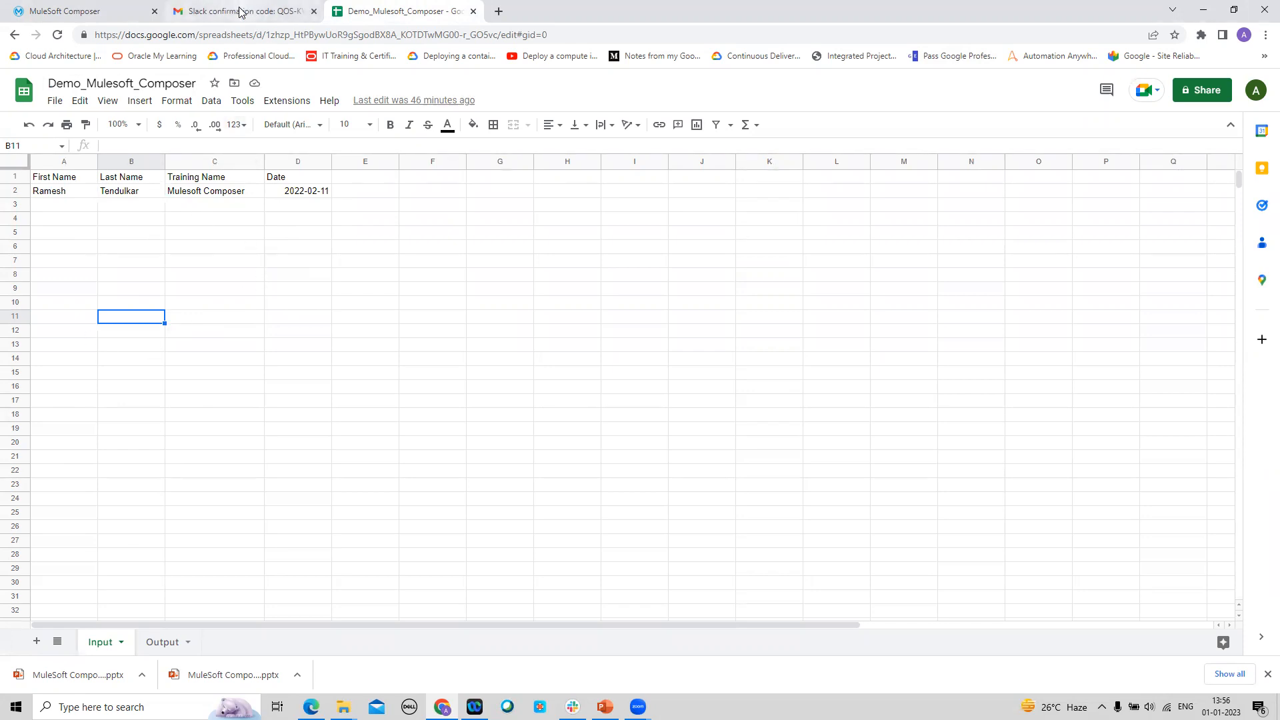
left_click(106, 12)
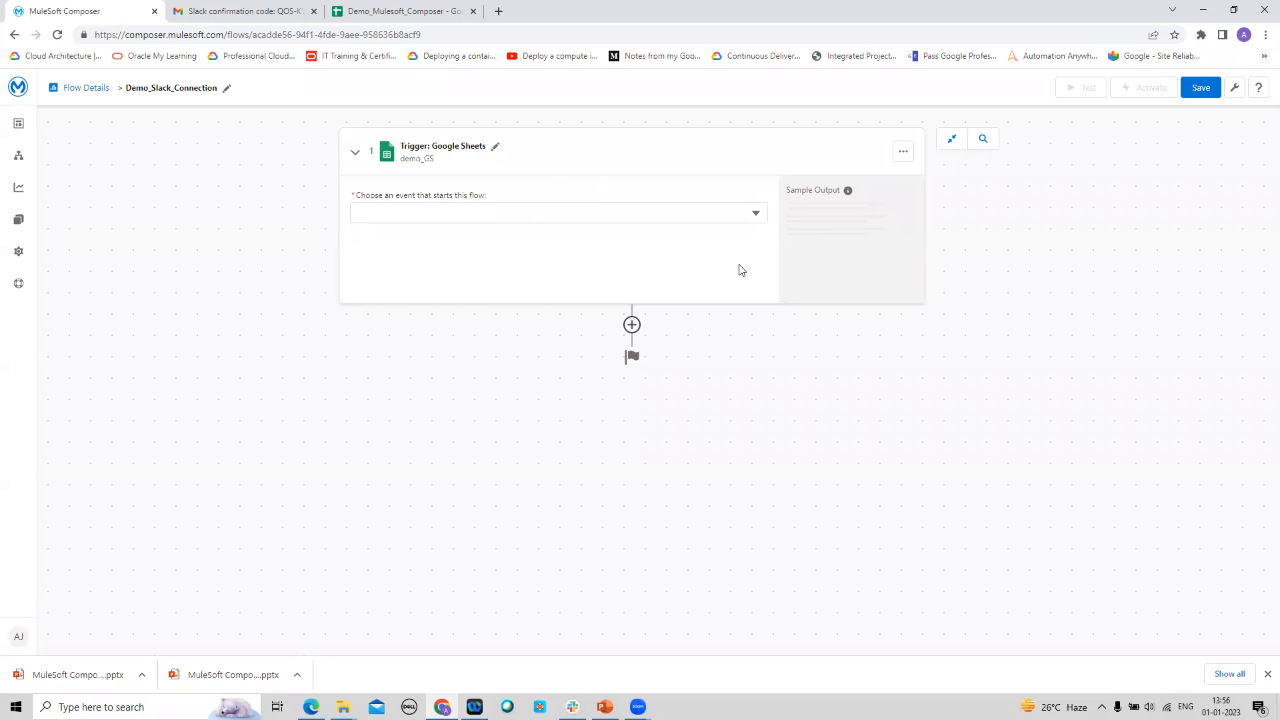
left_click(756, 212)
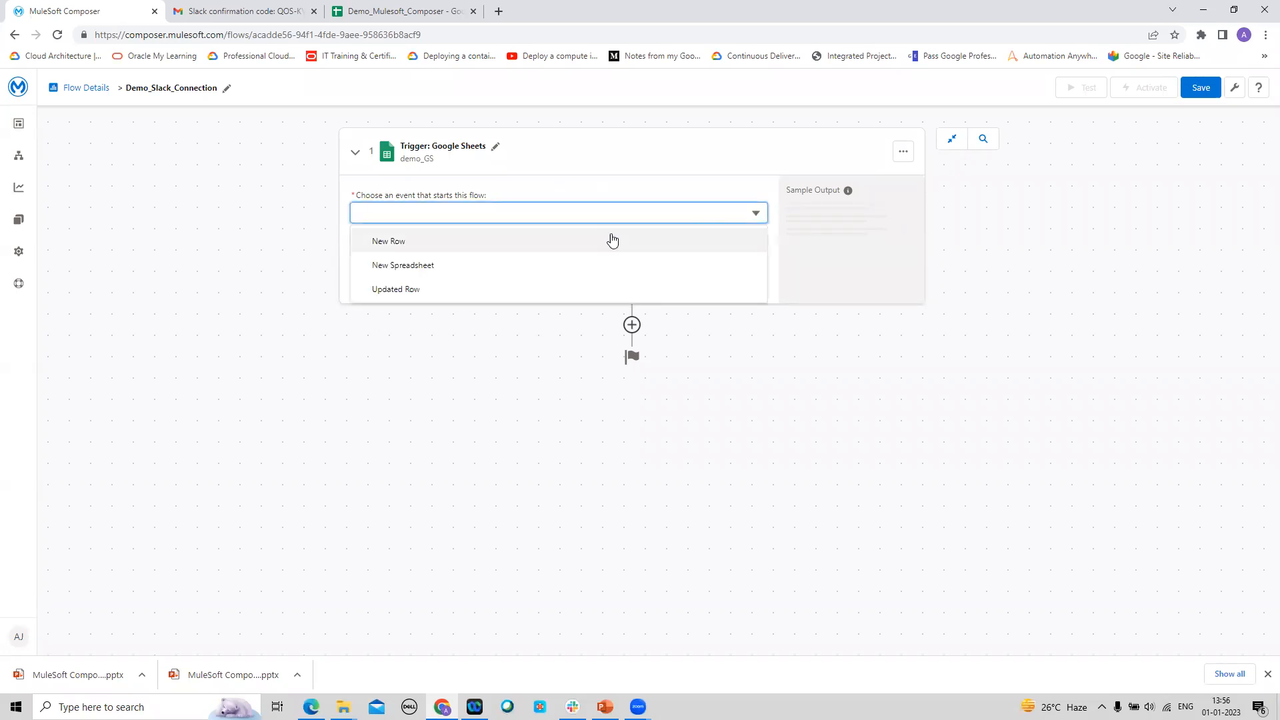
left_click(421, 294)
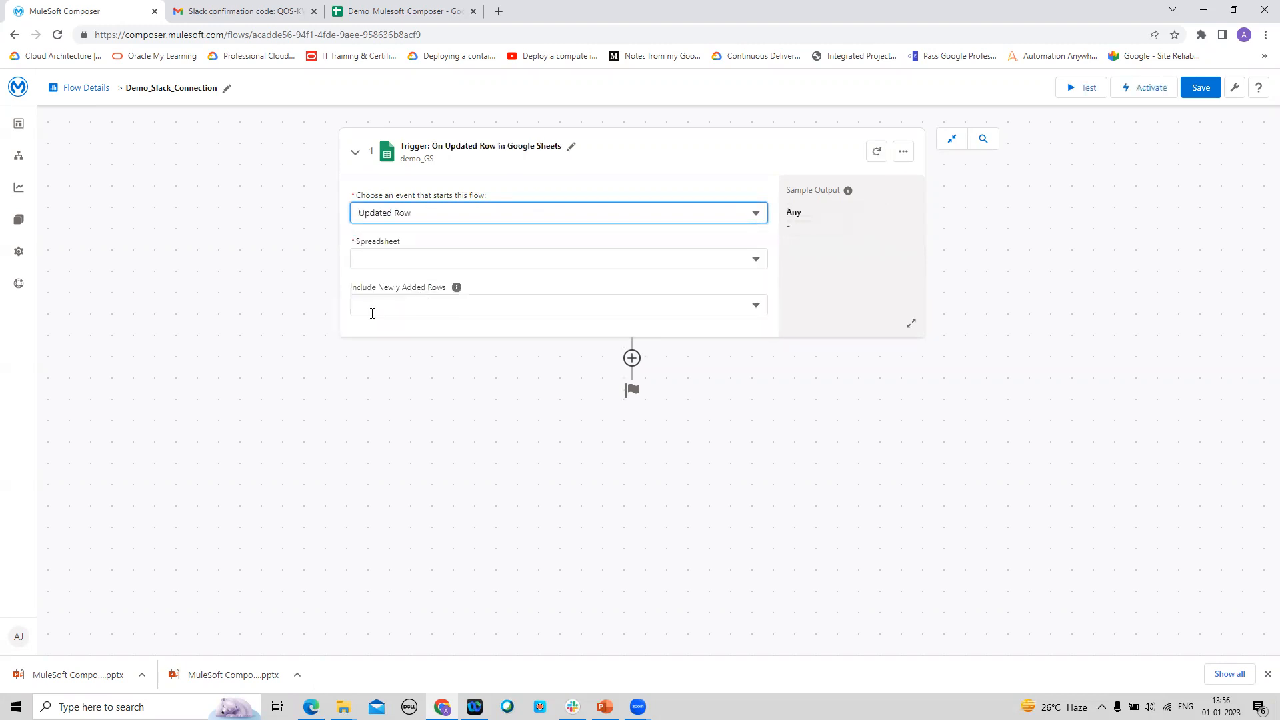
Step: Point the trigger at the Input worksheet of the Demo_Mulesoft_Composer spreadsheet and set Include Newly Added Rows to true
left_click(756, 259)
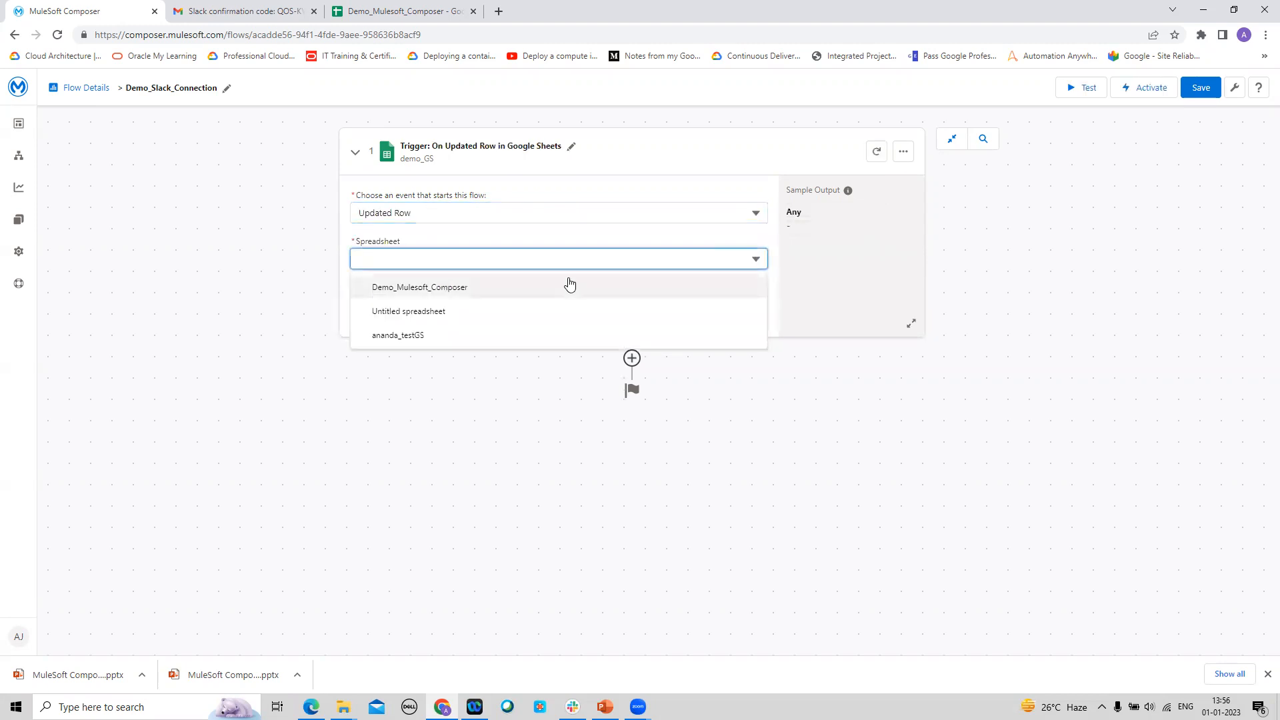
left_click(422, 292)
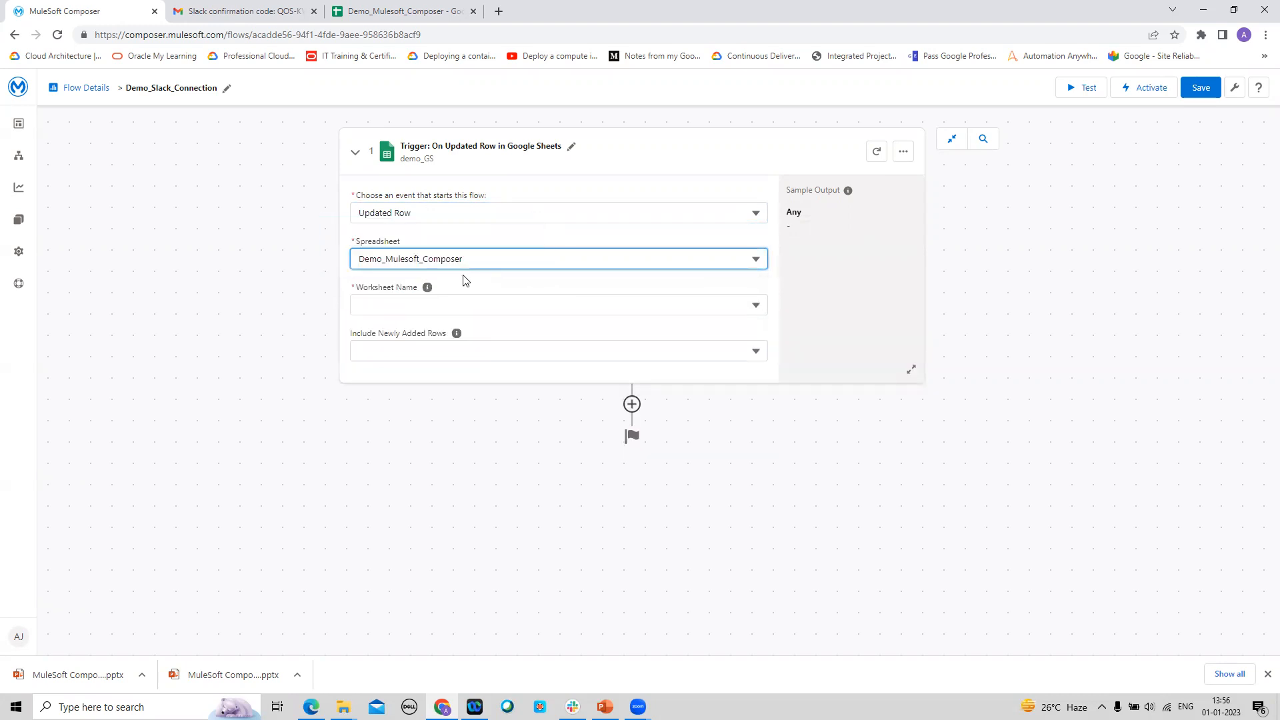
left_click(756, 306)
left_click(578, 335)
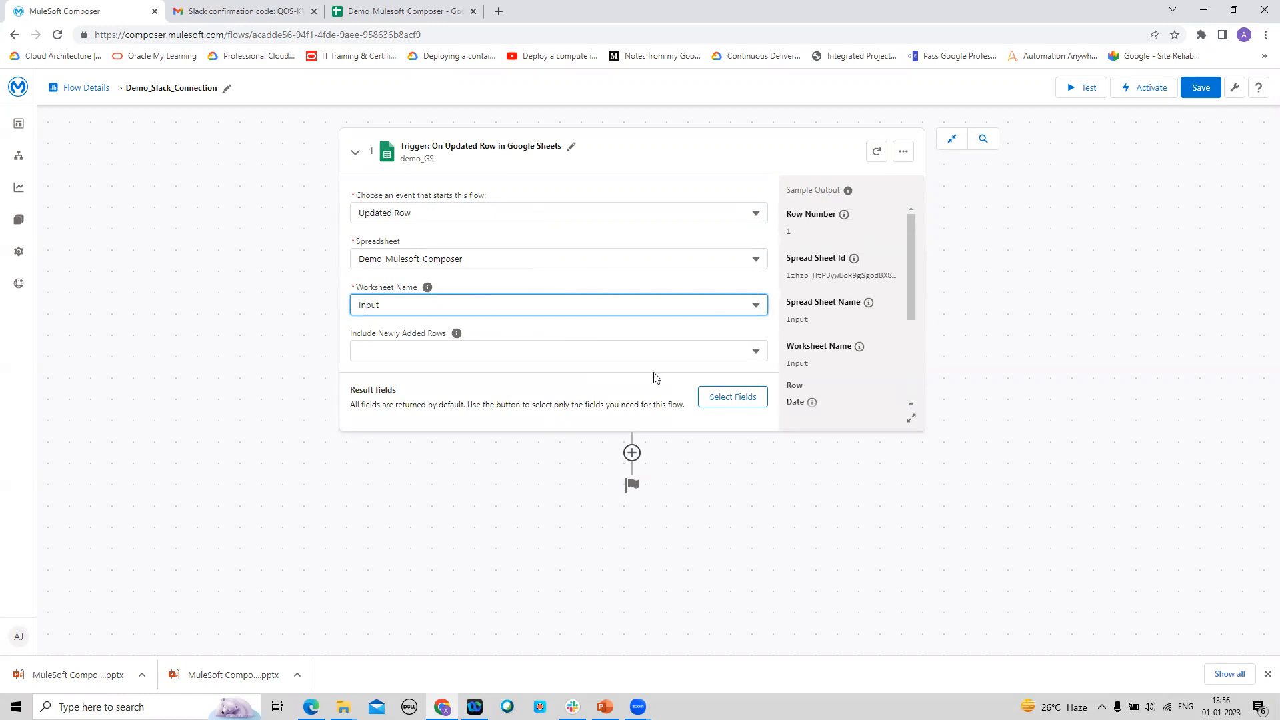
left_click(753, 348)
left_click(465, 406)
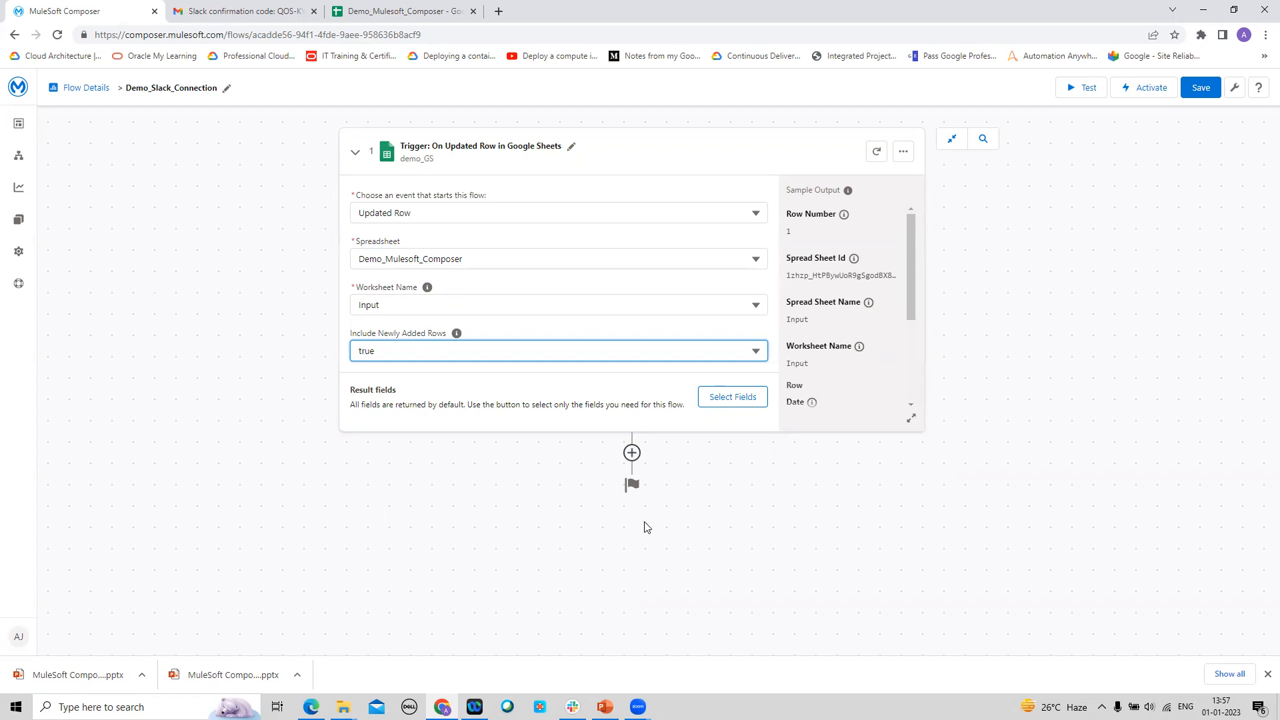
Step: Limit the trigger's result fields to Date, First Name, Last Name and Training Name, and compare them with the spreadsheet's columns
left_click(748, 401)
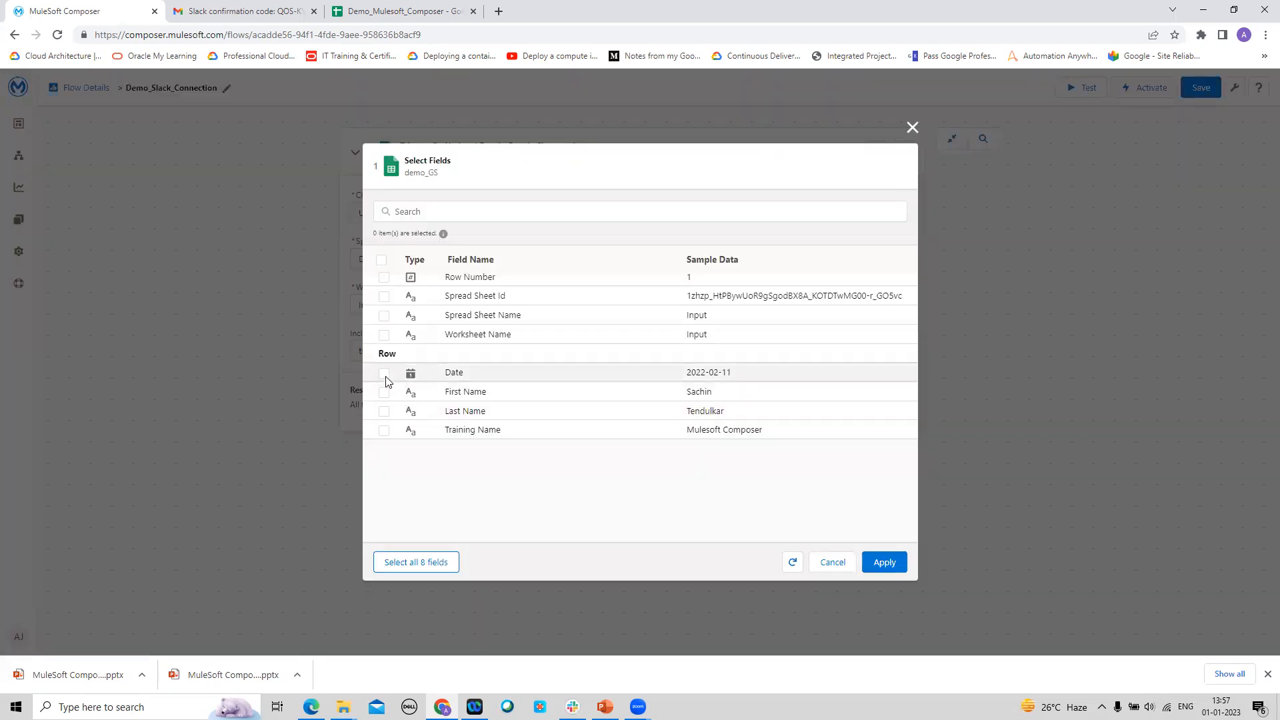
left_click(385, 374)
left_click(384, 394)
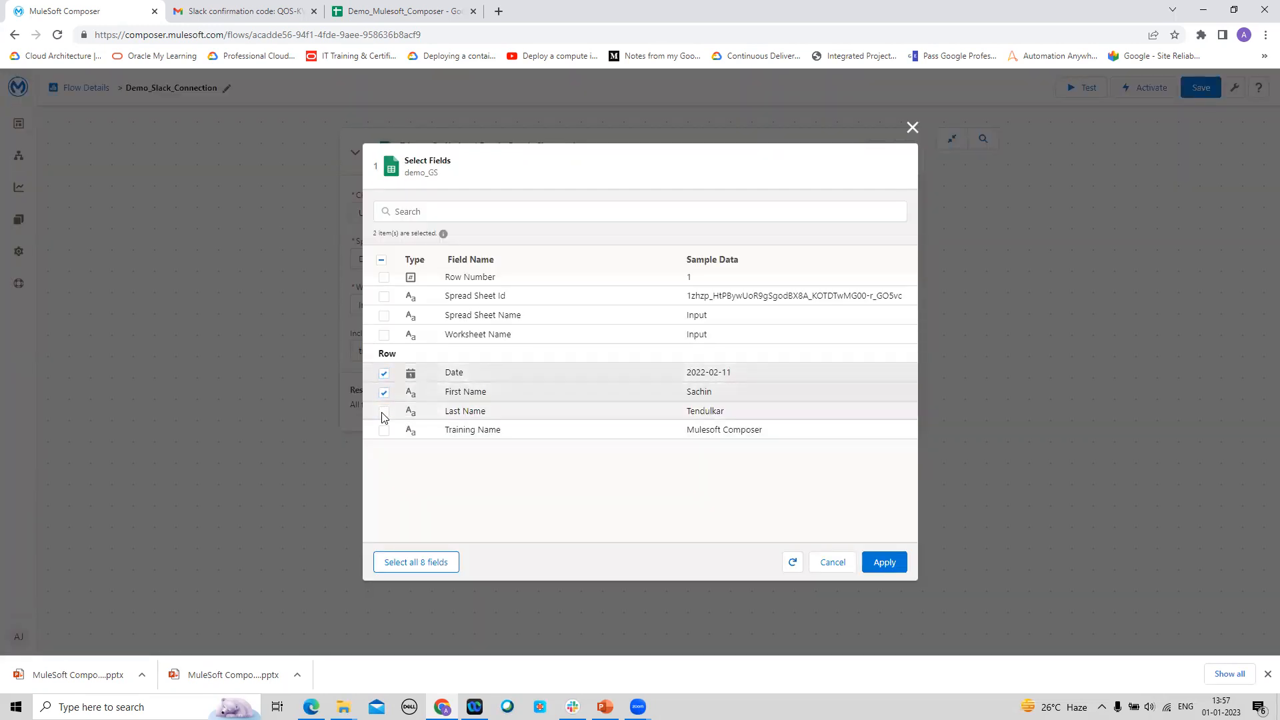
left_click(384, 412)
left_click(384, 431)
left_click(885, 564)
left_click(335, 15)
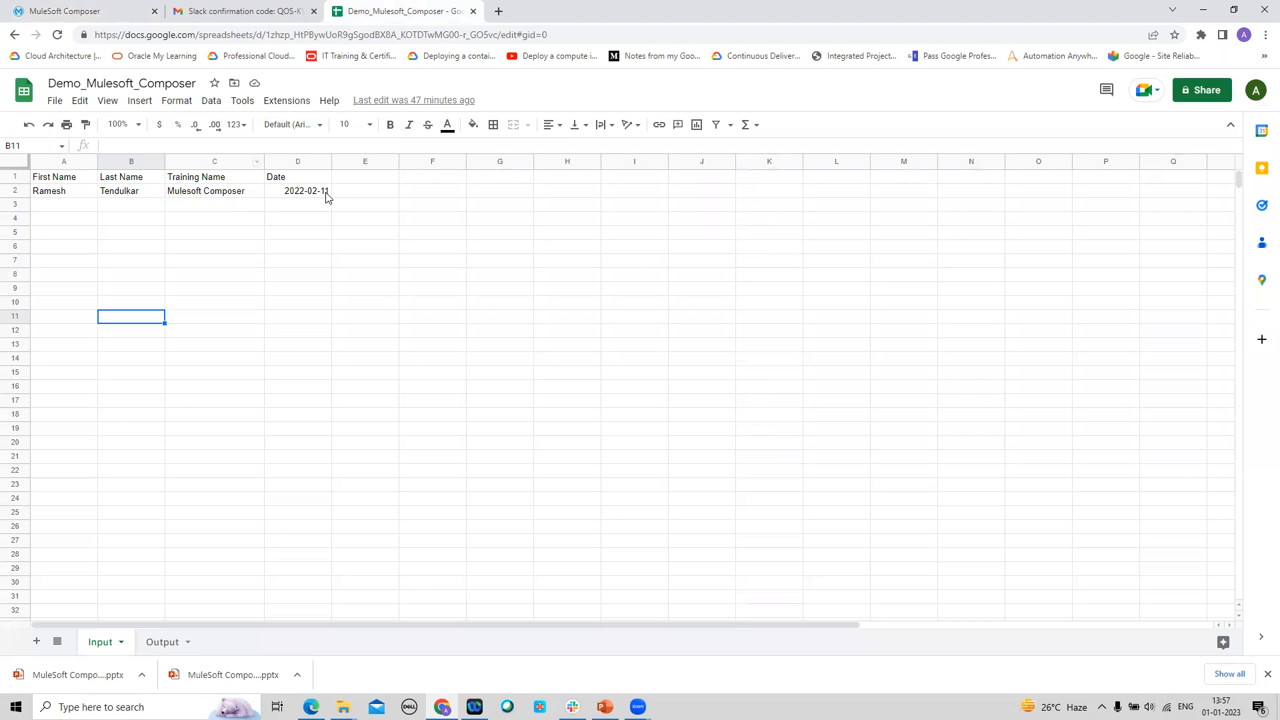
left_click(93, 12)
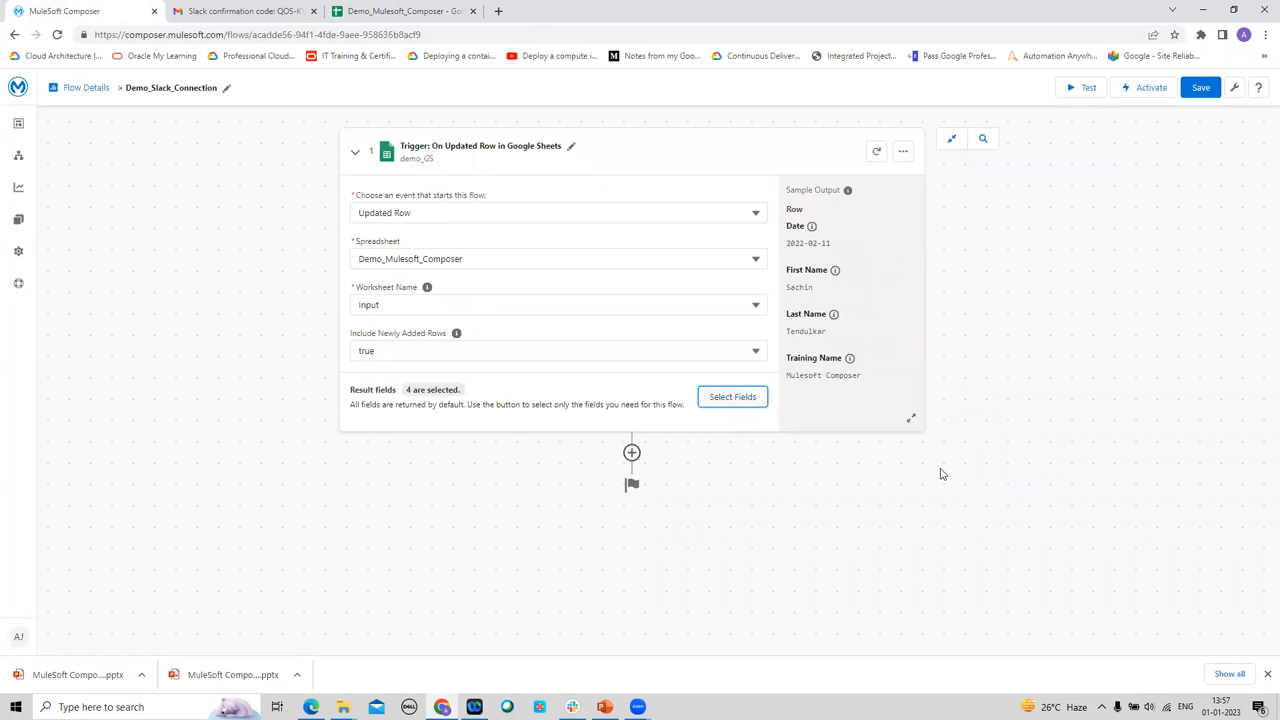
Step: Add a Slack system action after the trigger and start a new Slack connection for it
left_click(632, 452)
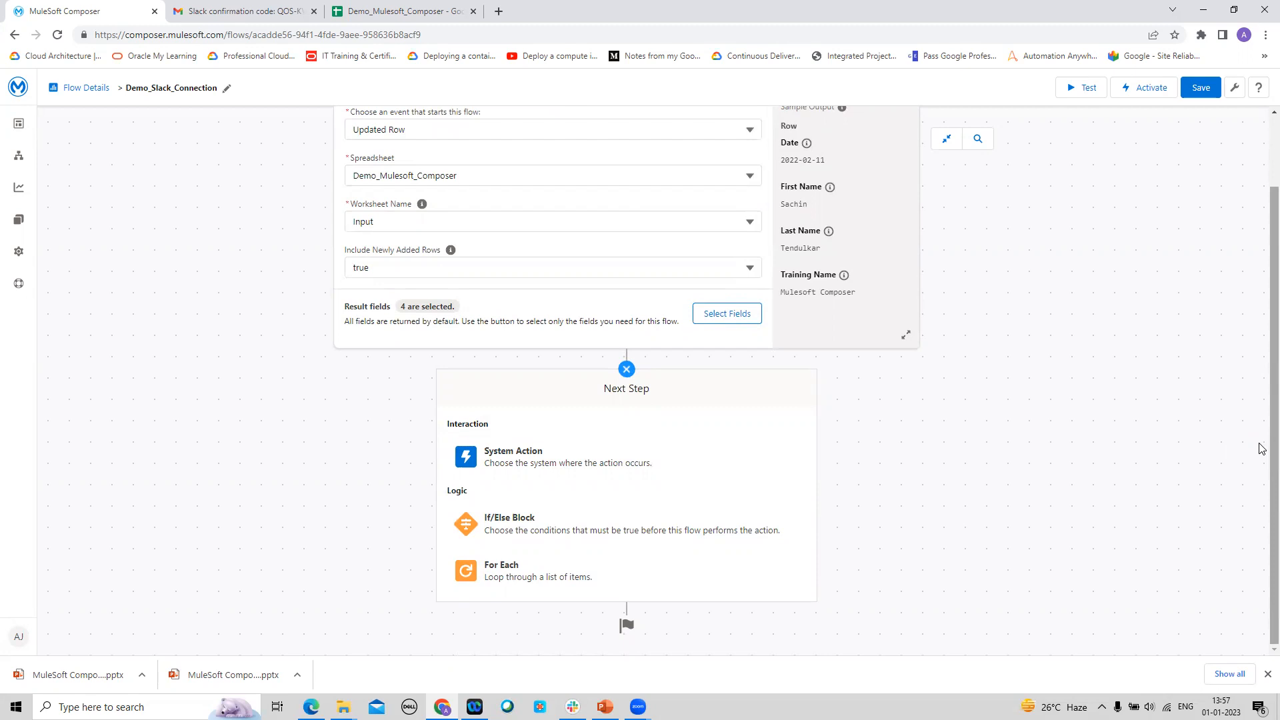
left_click(640, 458)
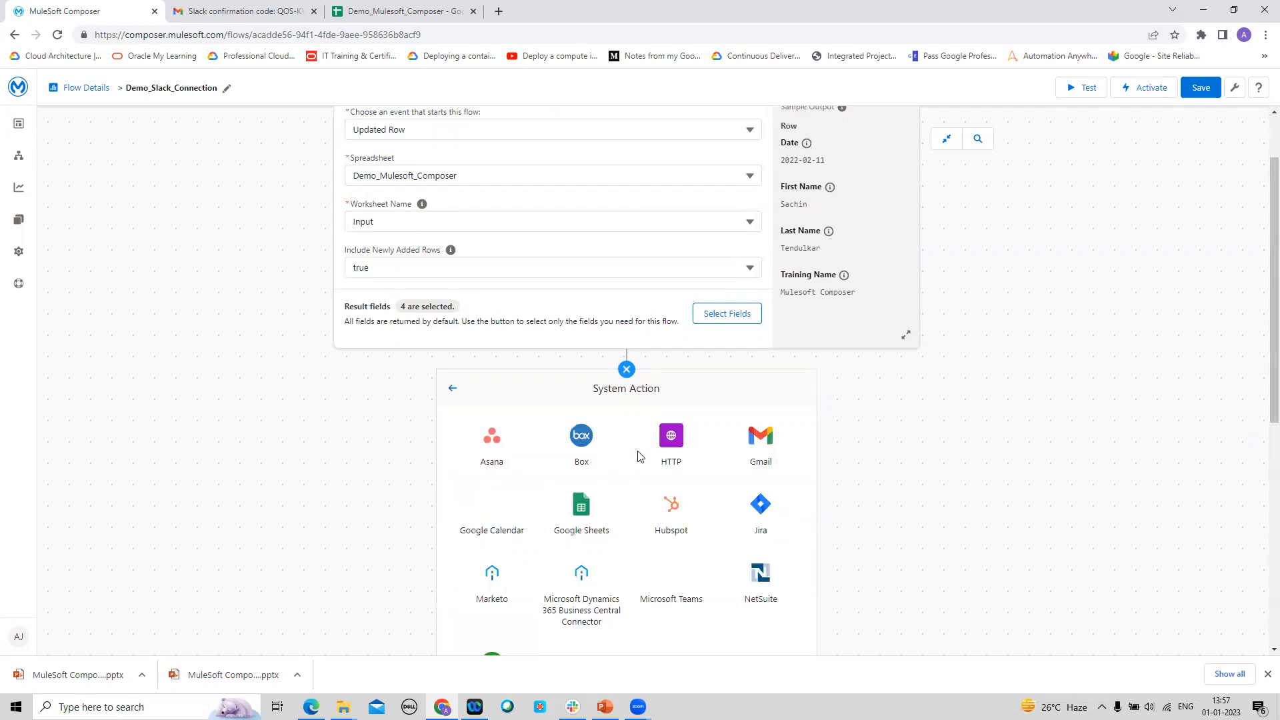
scroll(1262, 453, "down", 2)
scroll(1262, 453, "down", 4)
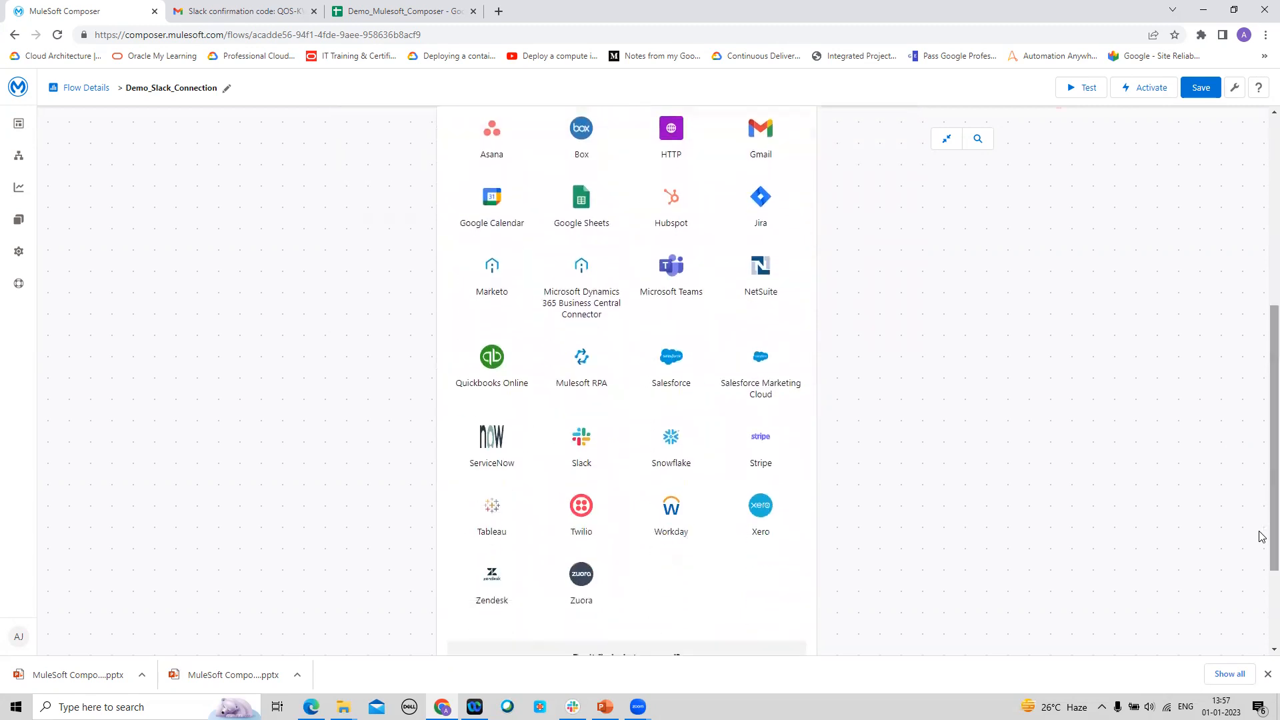
left_click(582, 440)
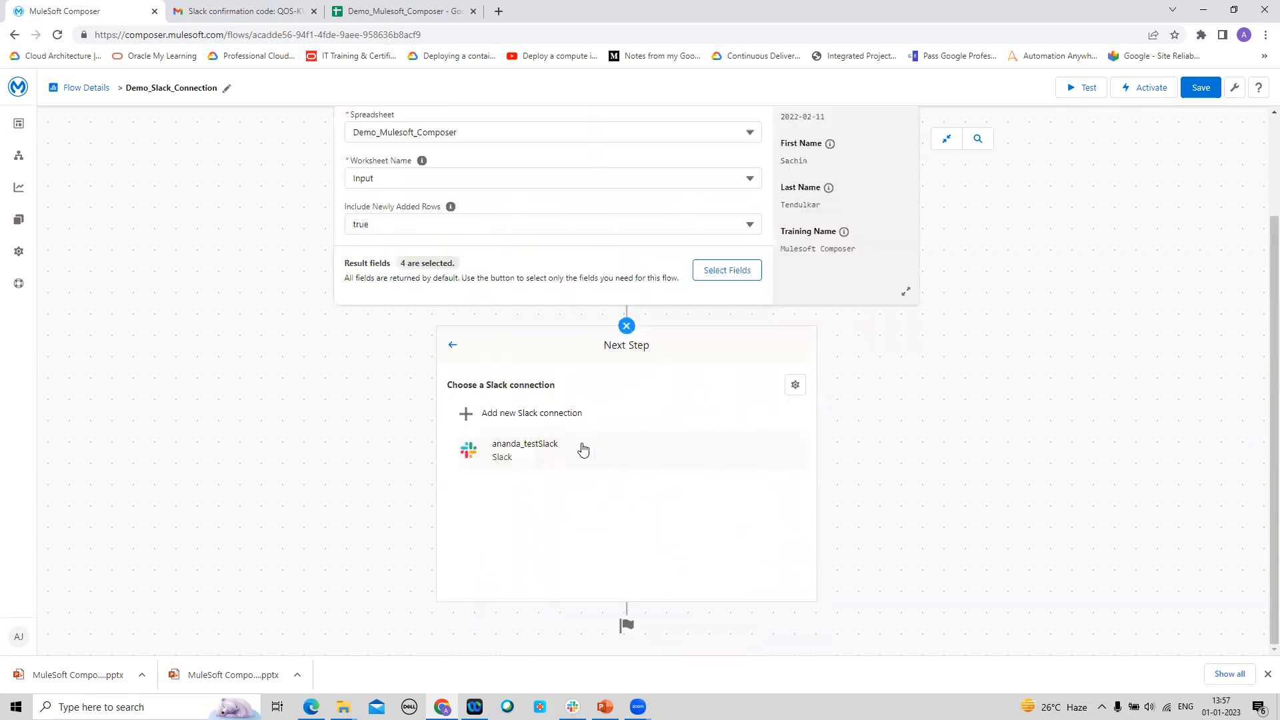
left_click(654, 417)
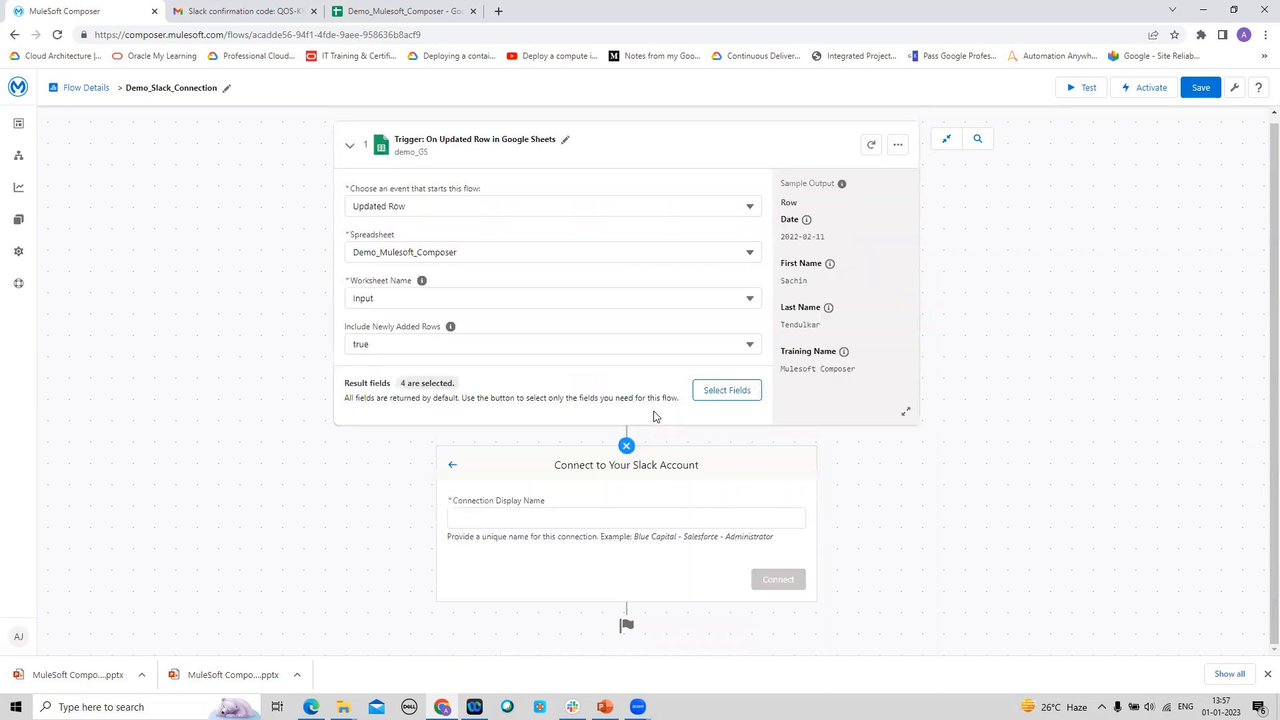
Step: Name the new Slack connection demo_slack and connect it
left_click(584, 522)
type("demo_sl")
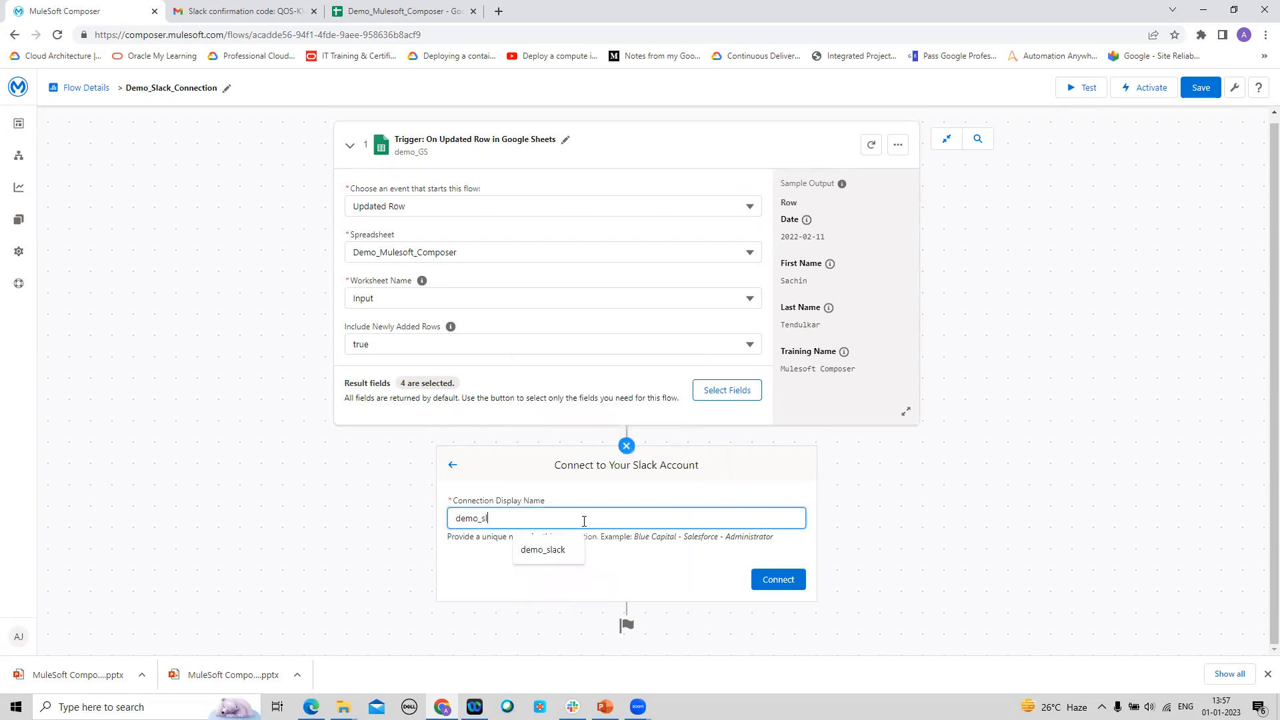
type("ack")
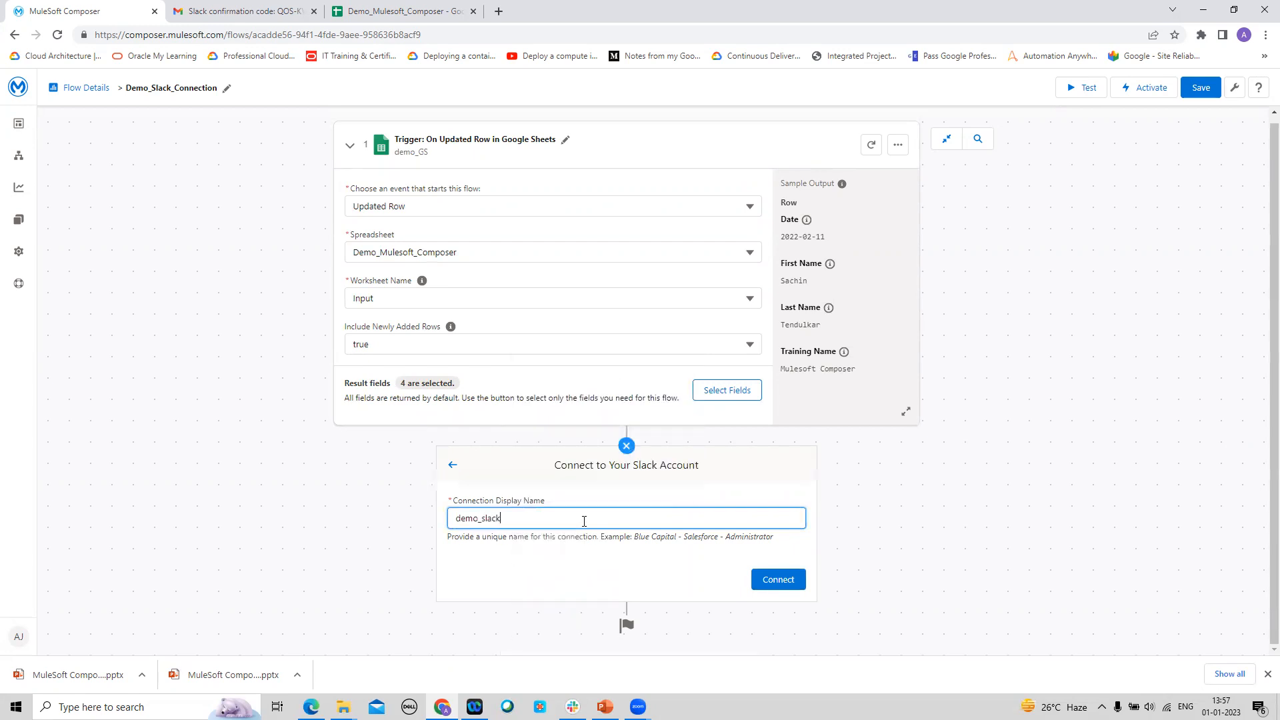
left_click(775, 580)
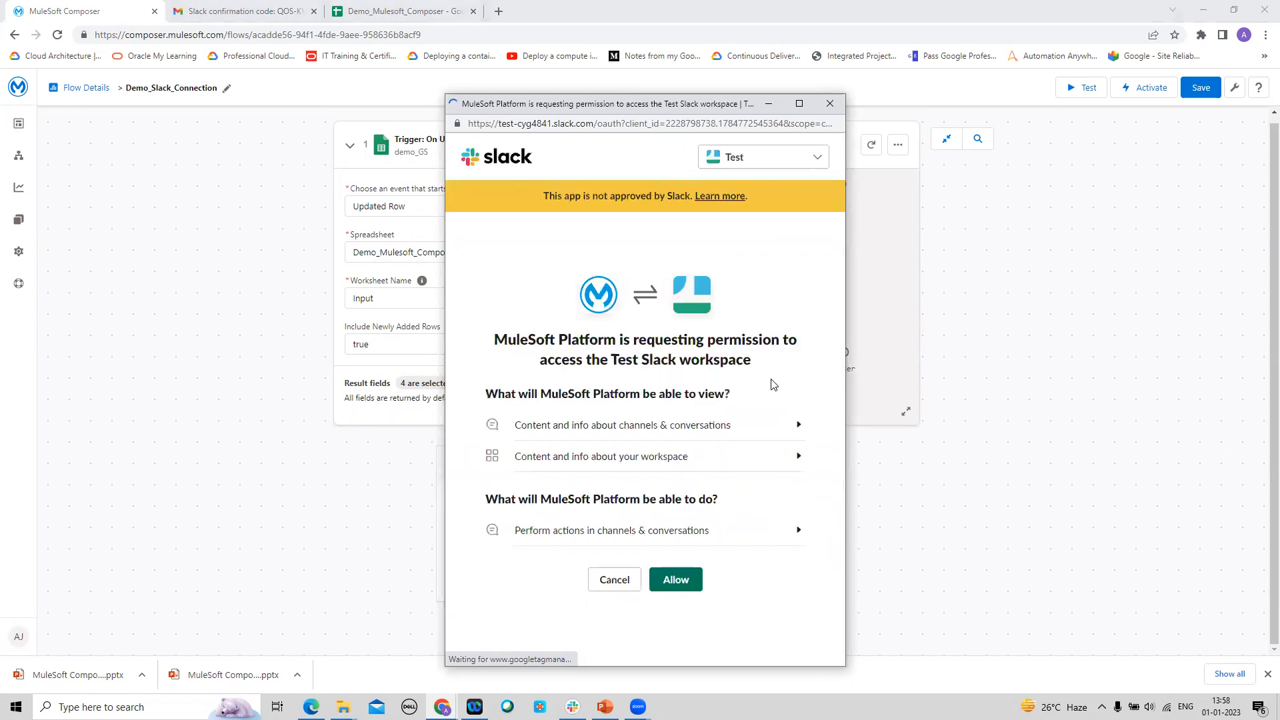
Step: Sign in to the Demo Slack workspace using the URL demoslack-t0j4045.slack.com and allow MuleSoft Platform to access it
left_click(818, 158)
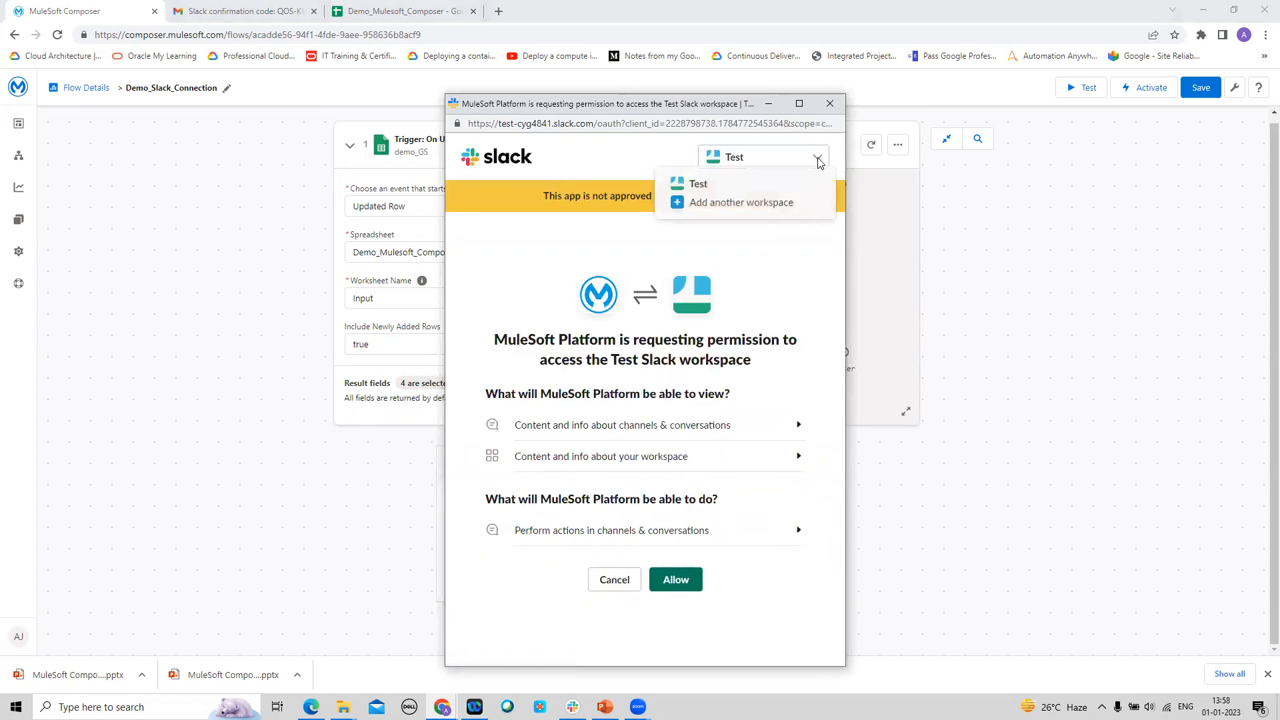
left_click(757, 201)
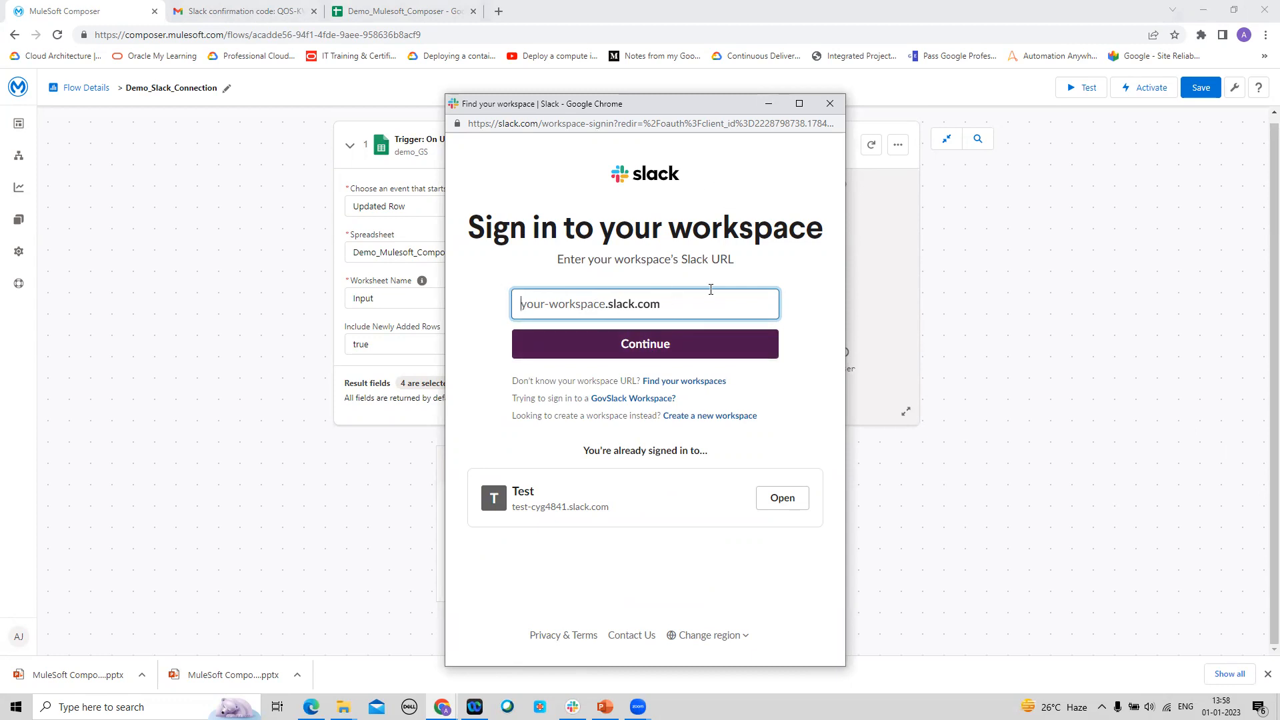
left_click(905, 65)
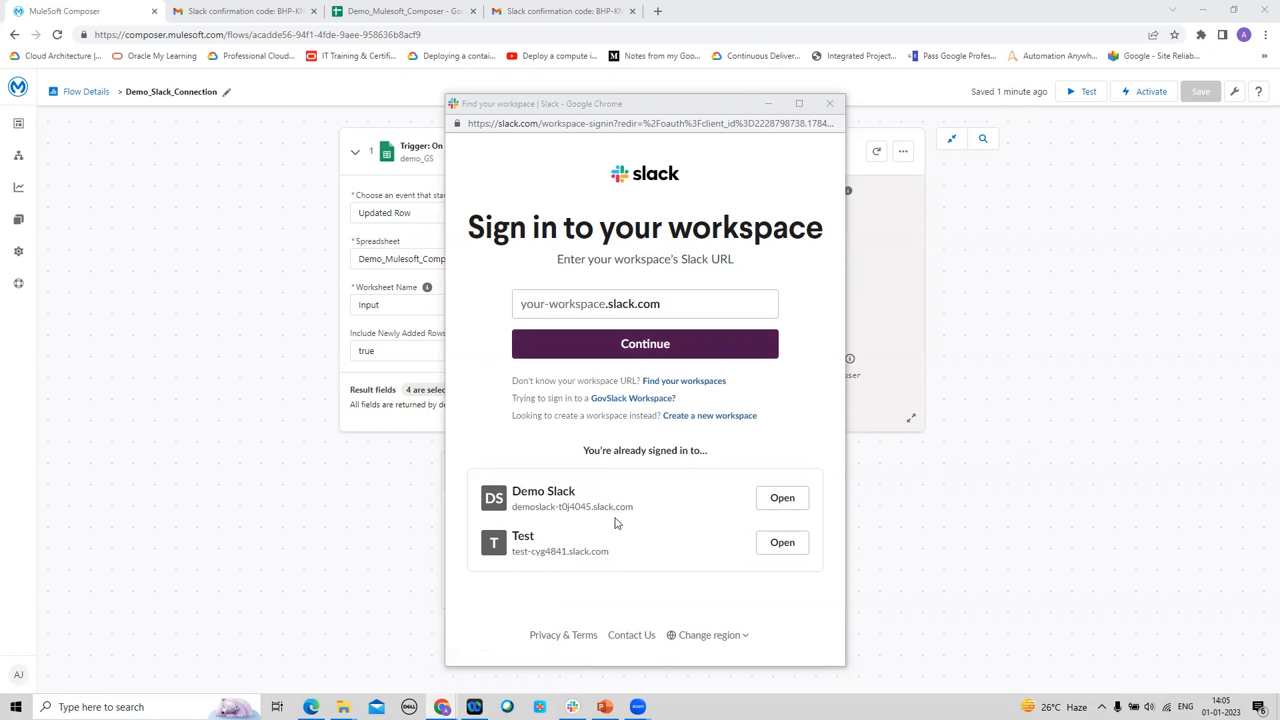
left_click_drag(514, 508, 597, 511)
key("ctrl+c")
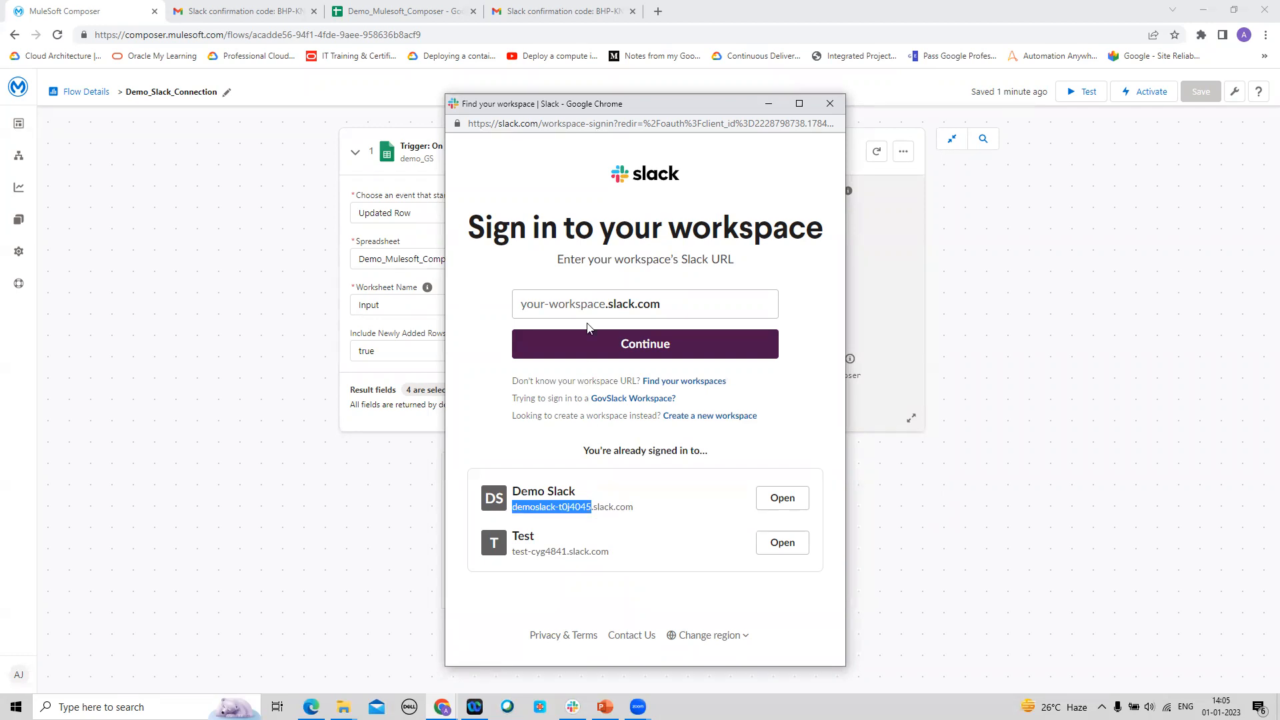
left_click(575, 306)
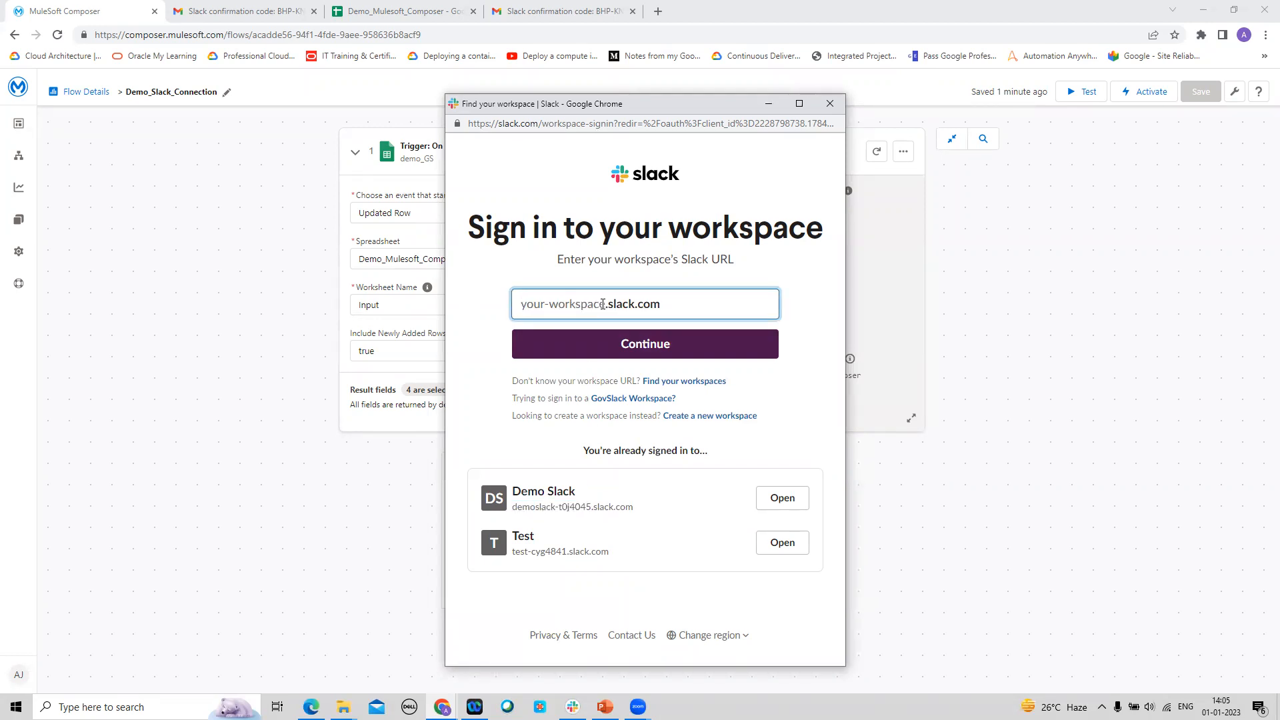
key("ctrl+v")
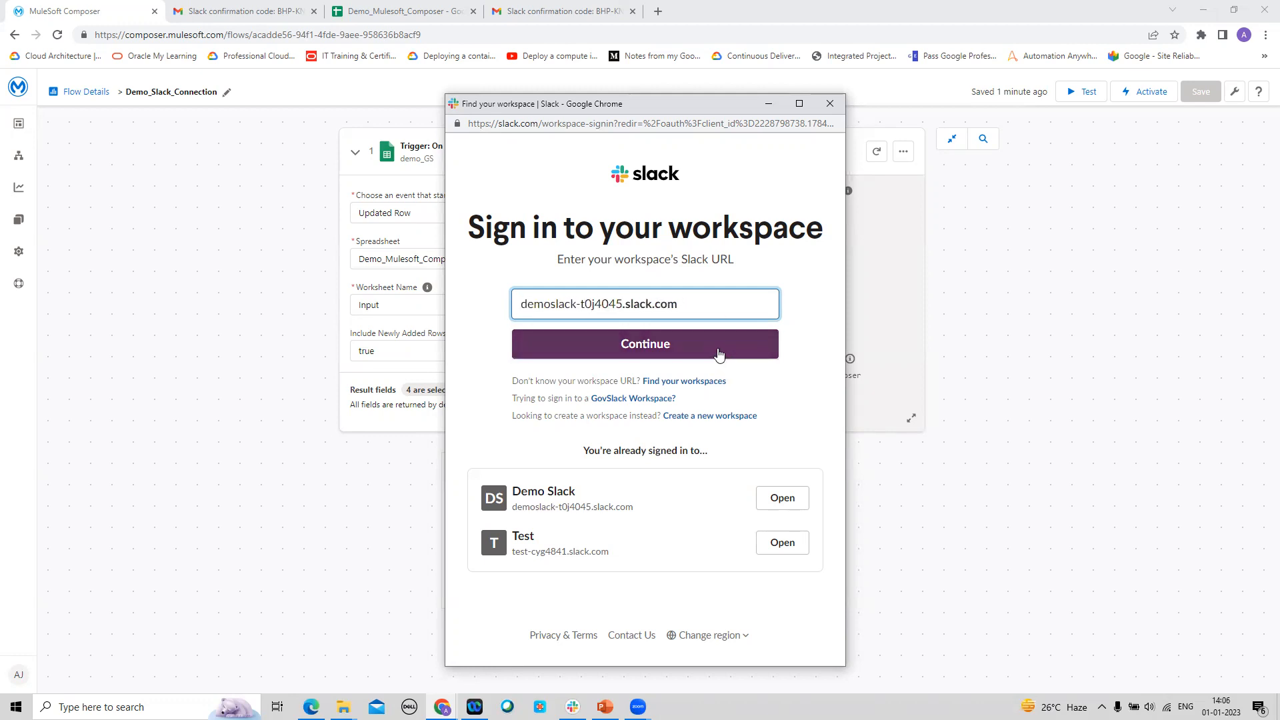
left_click(719, 353)
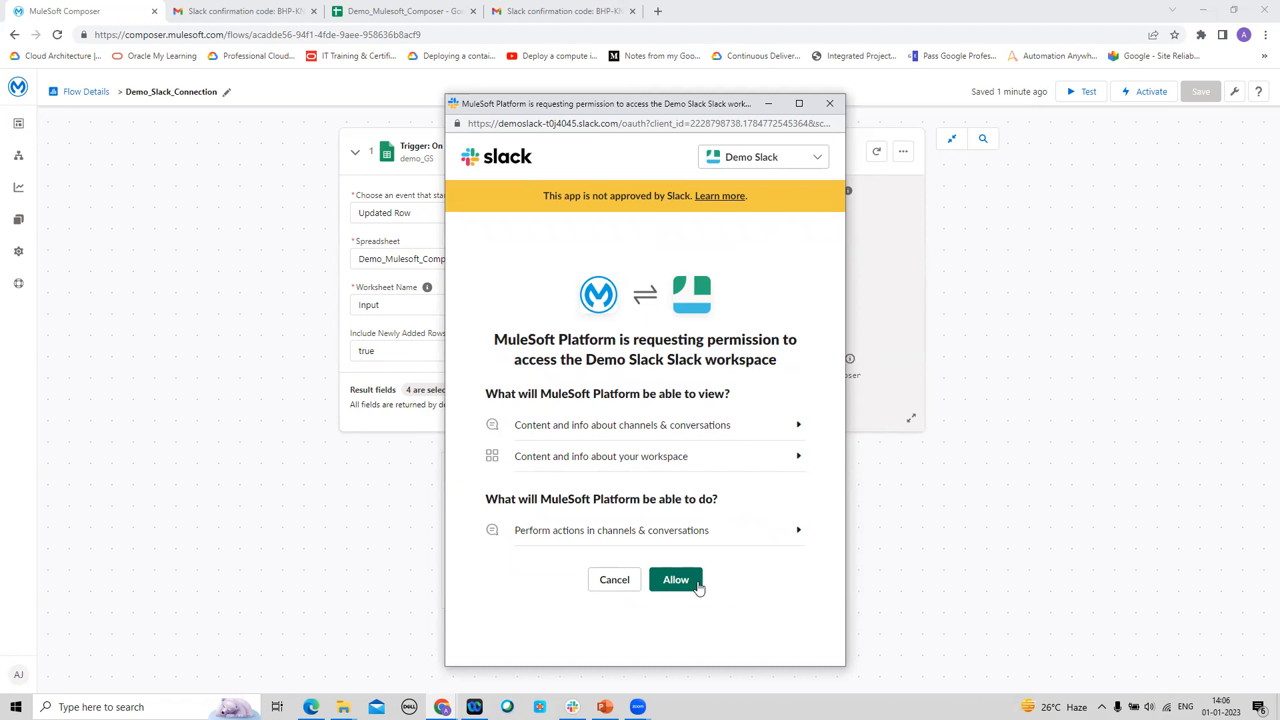
left_click(675, 580)
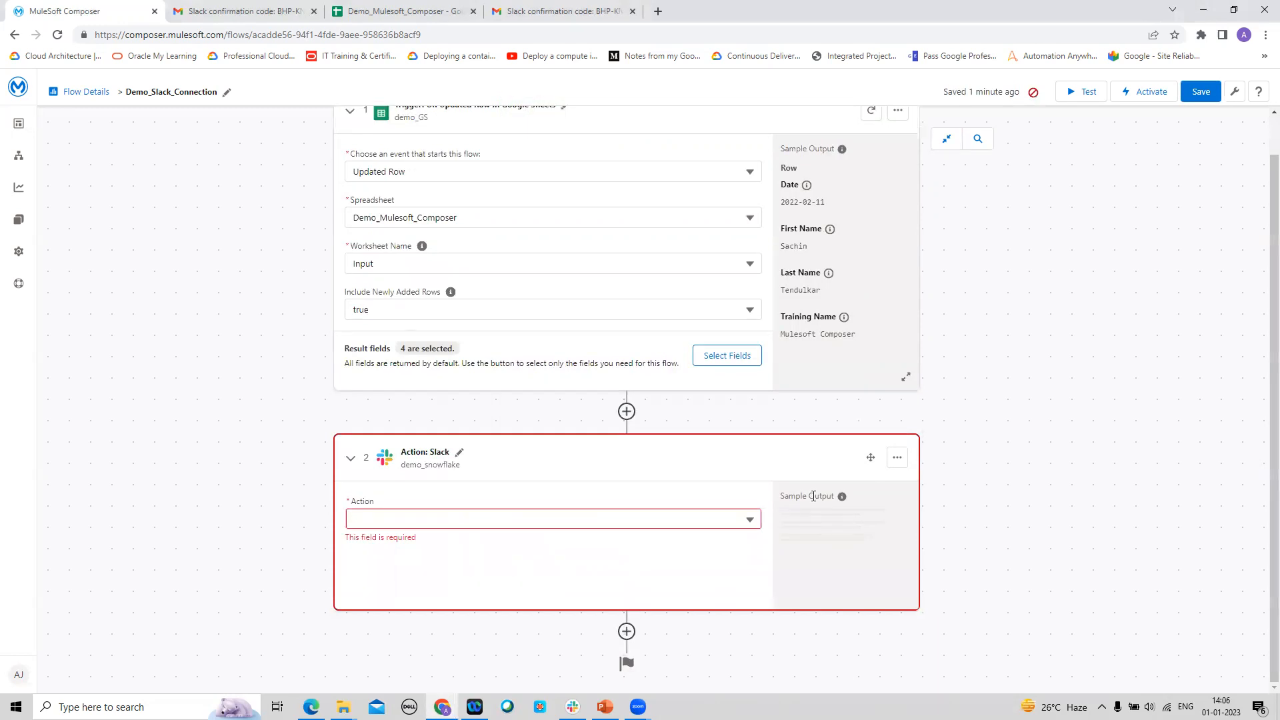
Step: Set the Slack action to Post message to channel and, after checking the channel in Slack, enter democomposer as the channel name
left_click(748, 520)
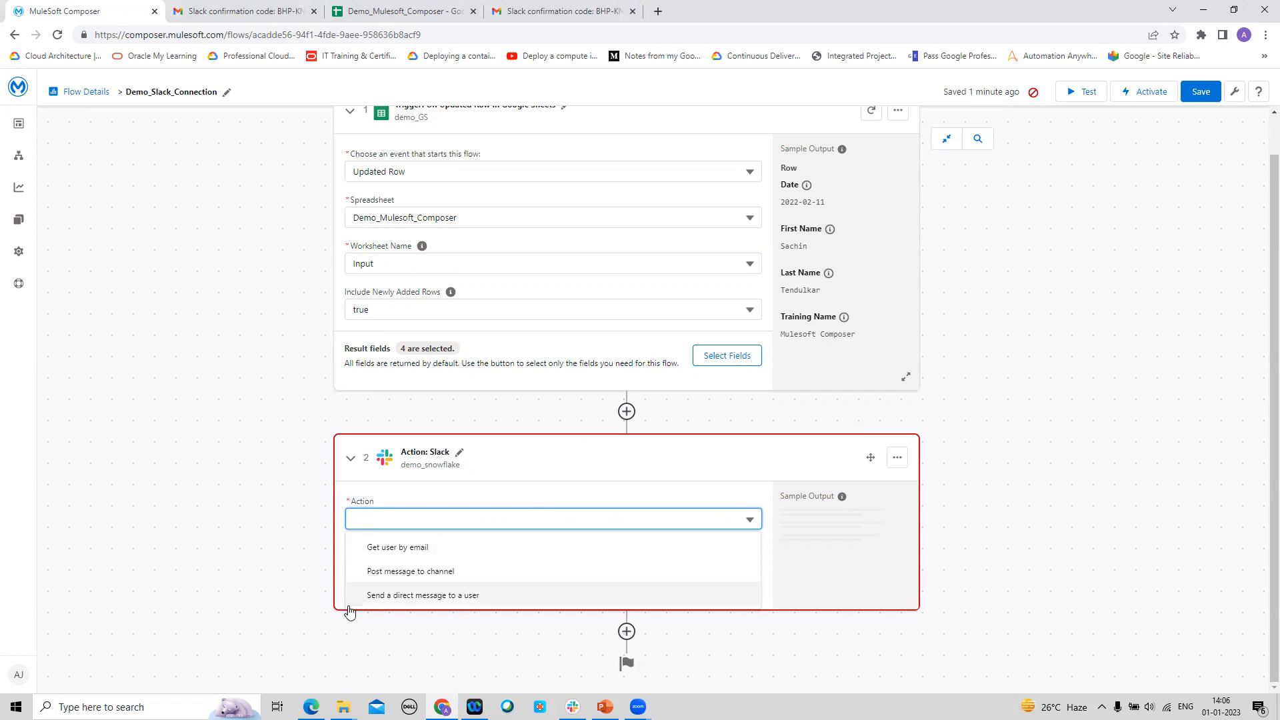
left_click(395, 572)
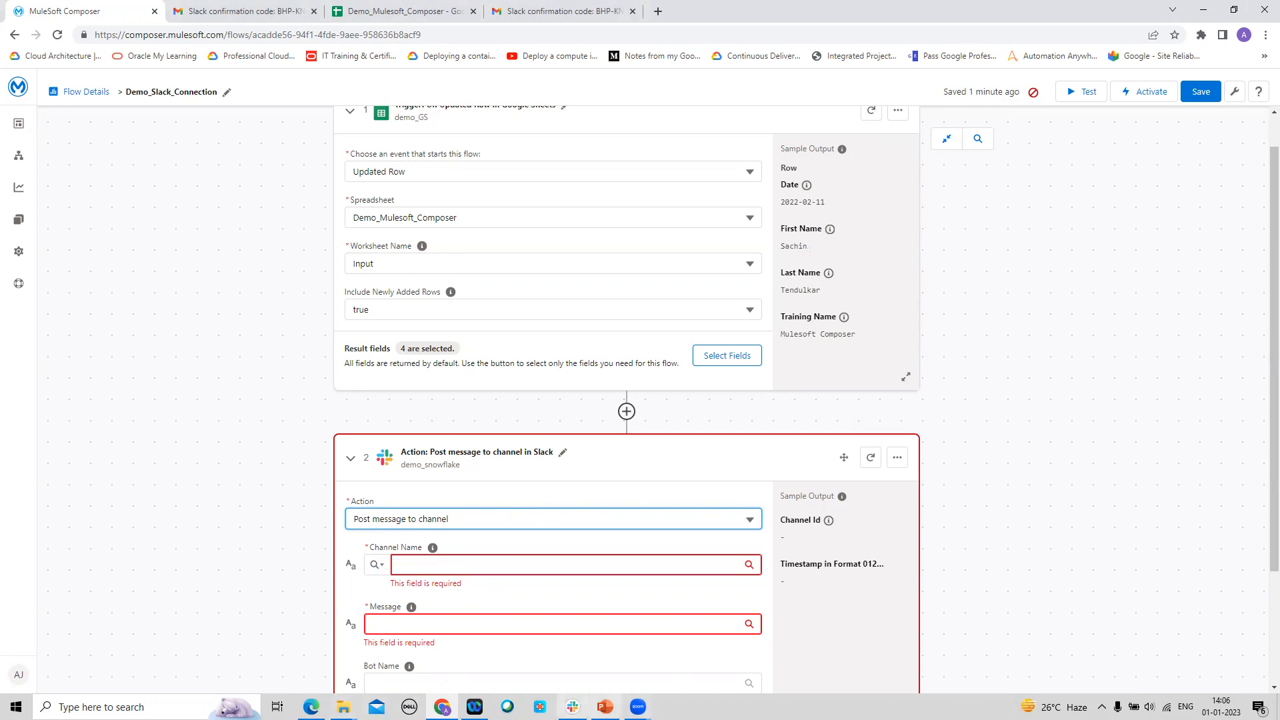
left_click(572, 707)
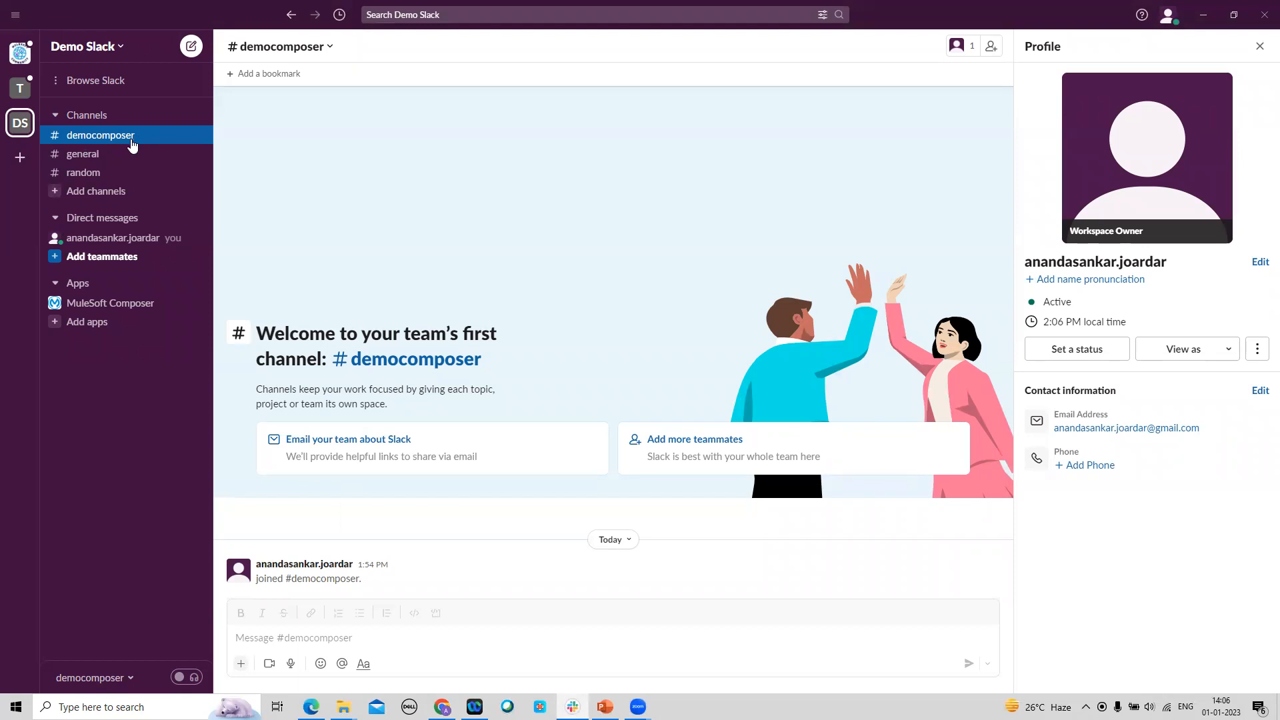
key("alt+Tab")
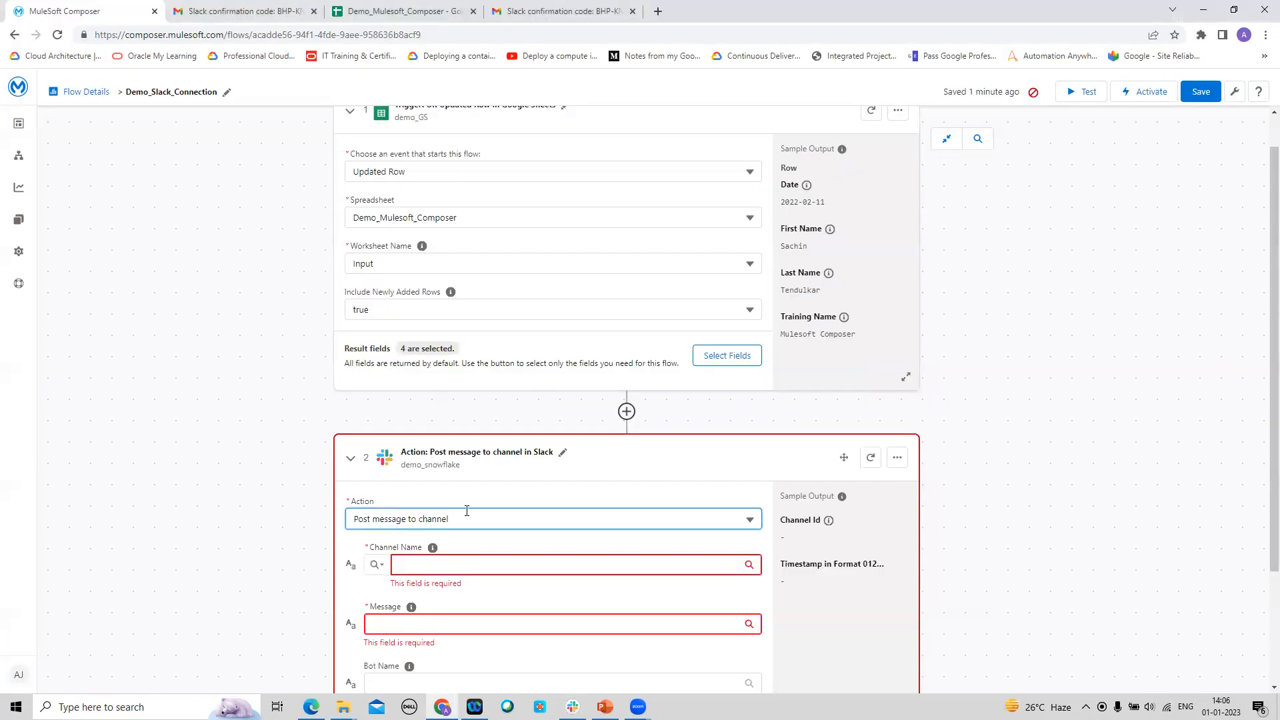
left_click(438, 571)
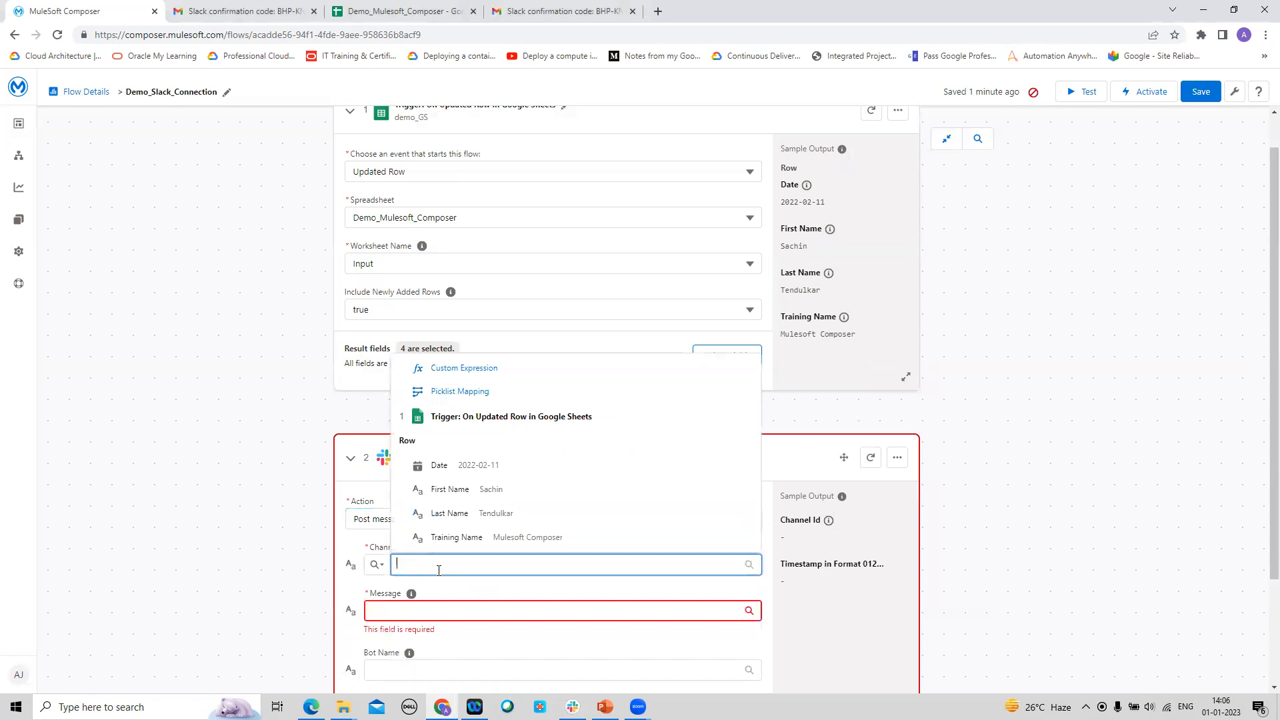
type("democomposer")
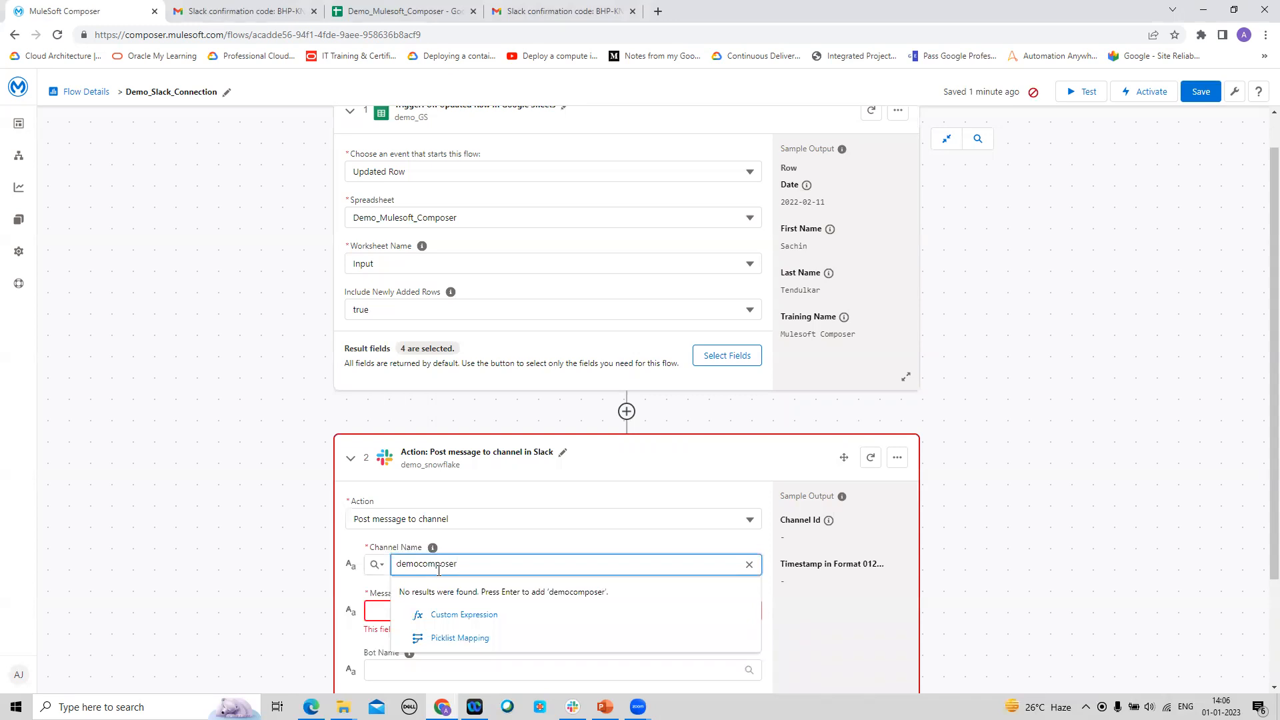
key("Return")
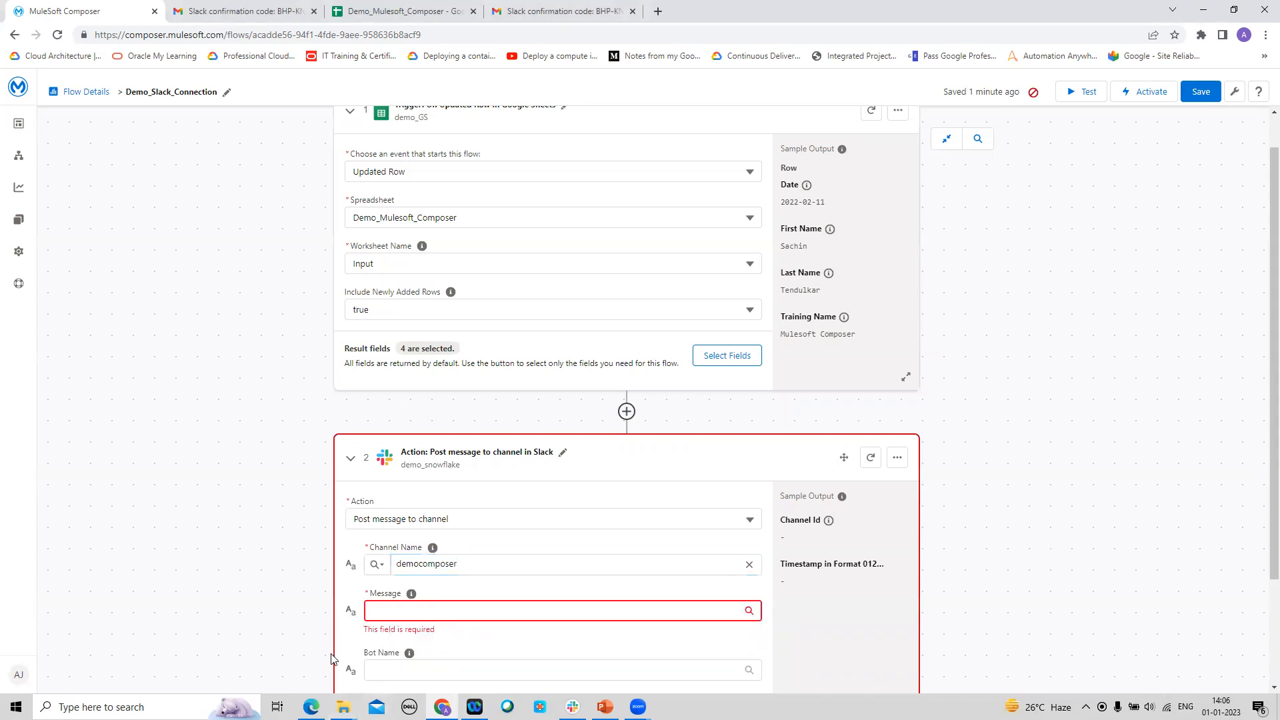
Step: Map the Slack message to the trigger row's First Name field and save the flow
left_click(389, 614)
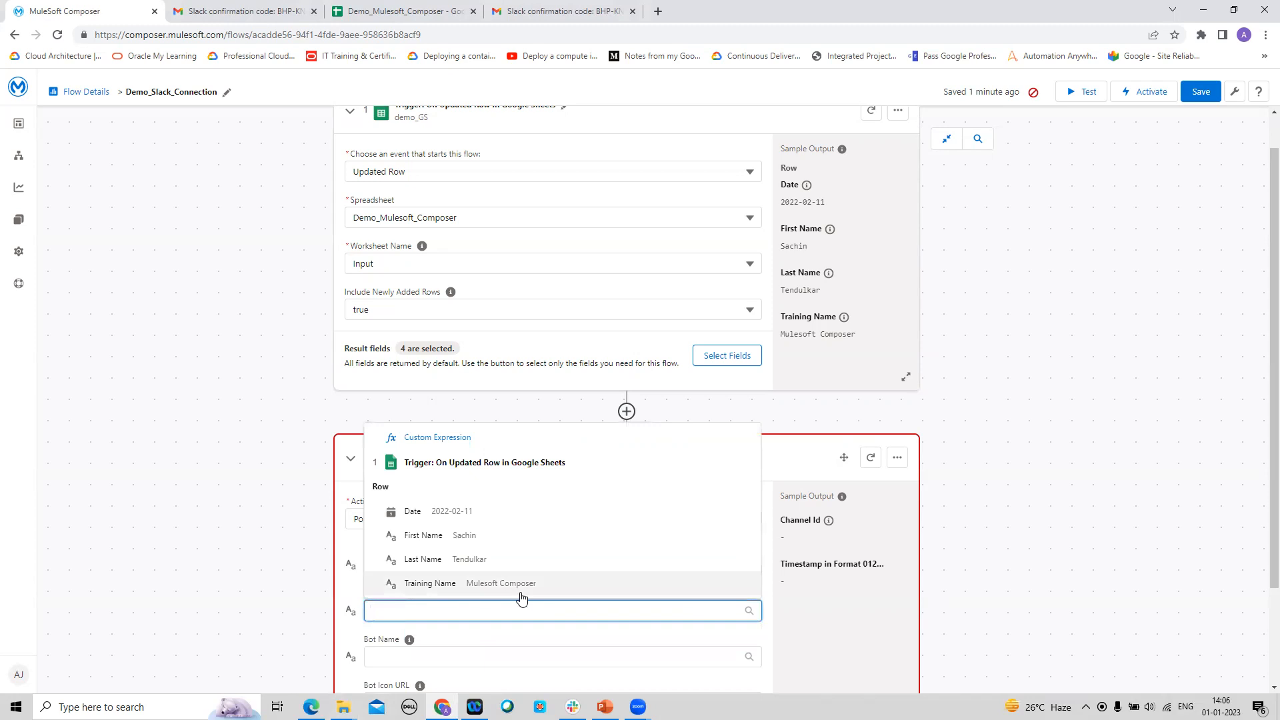
left_click(467, 536)
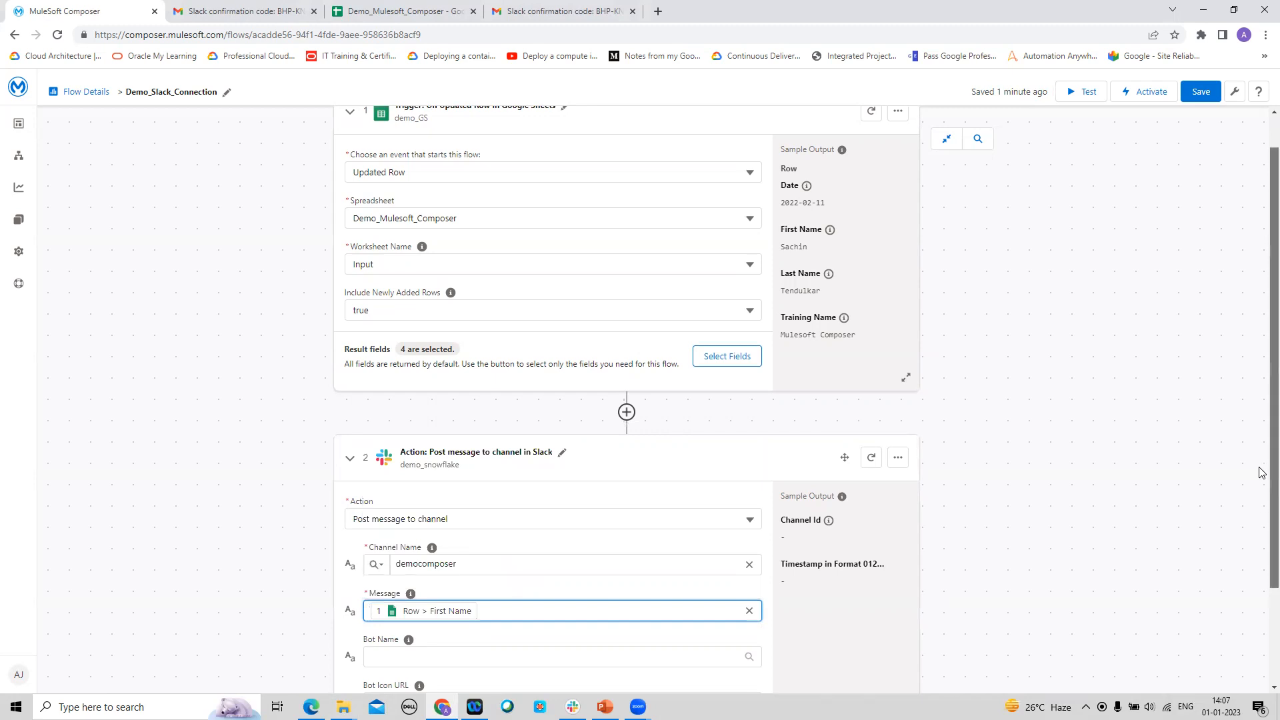
scroll(1260, 586, "down", 3)
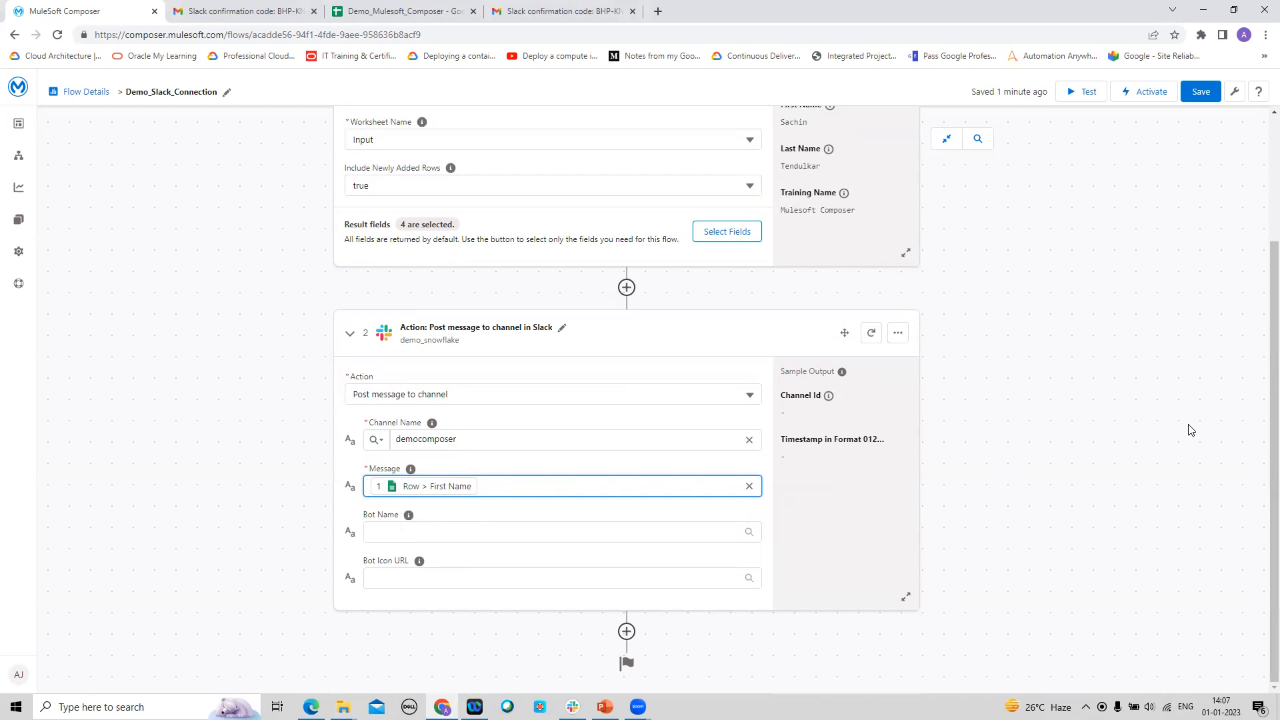
left_click(1201, 99)
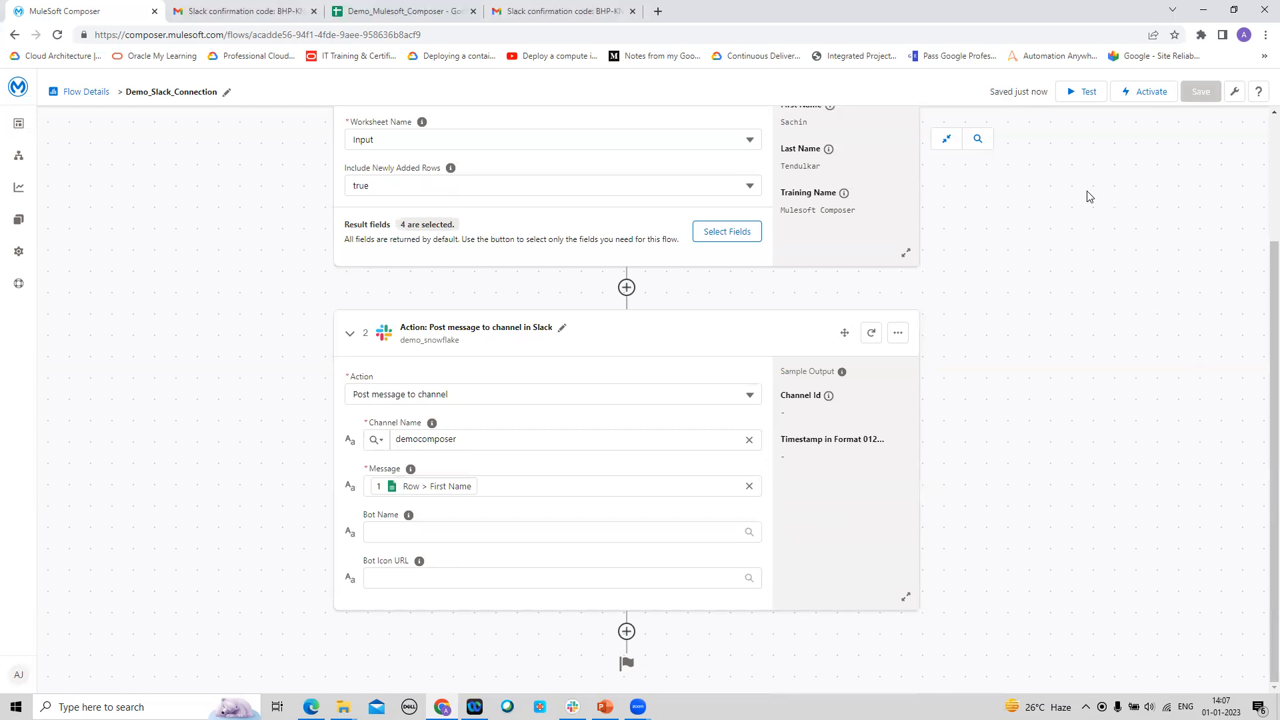
Step: Start a test of the flow and replace the first name in cell A2 of the Demo_Mulesoft_Composer sheet's Input worksheet
left_click(1084, 93)
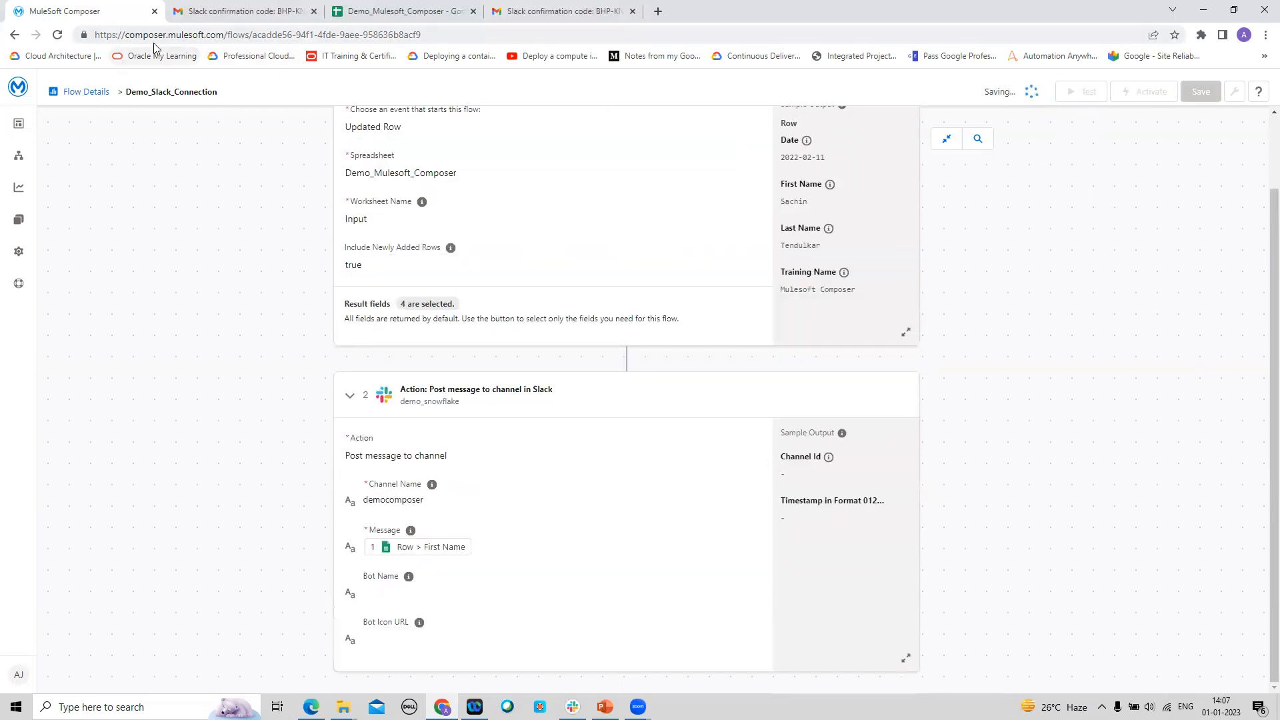
left_click_drag(349, 16, 235, 2)
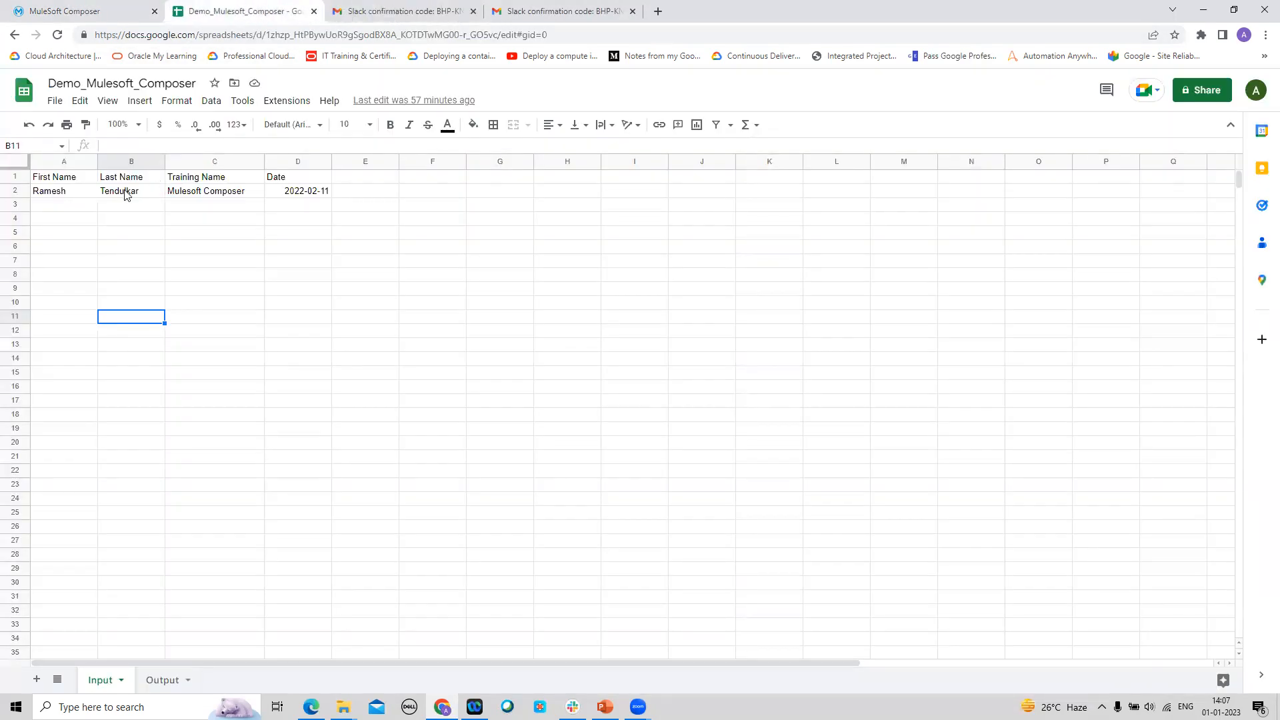
left_click(76, 195)
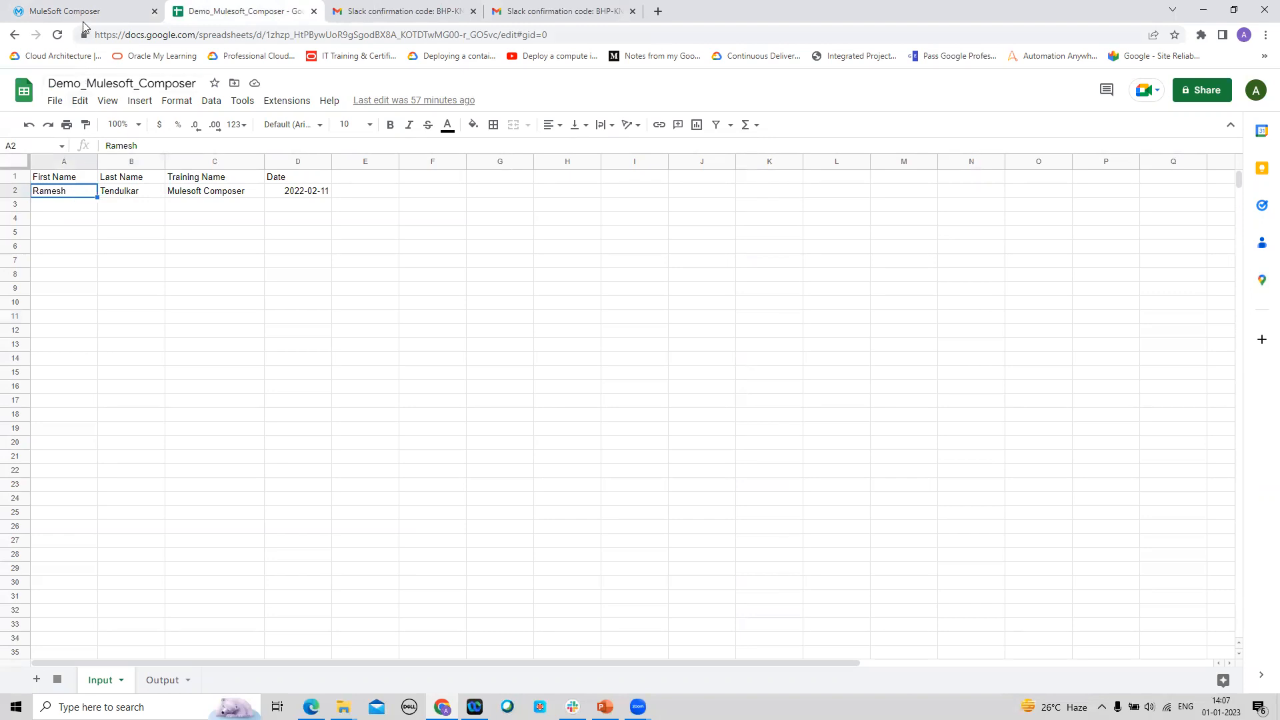
left_click(82, 15)
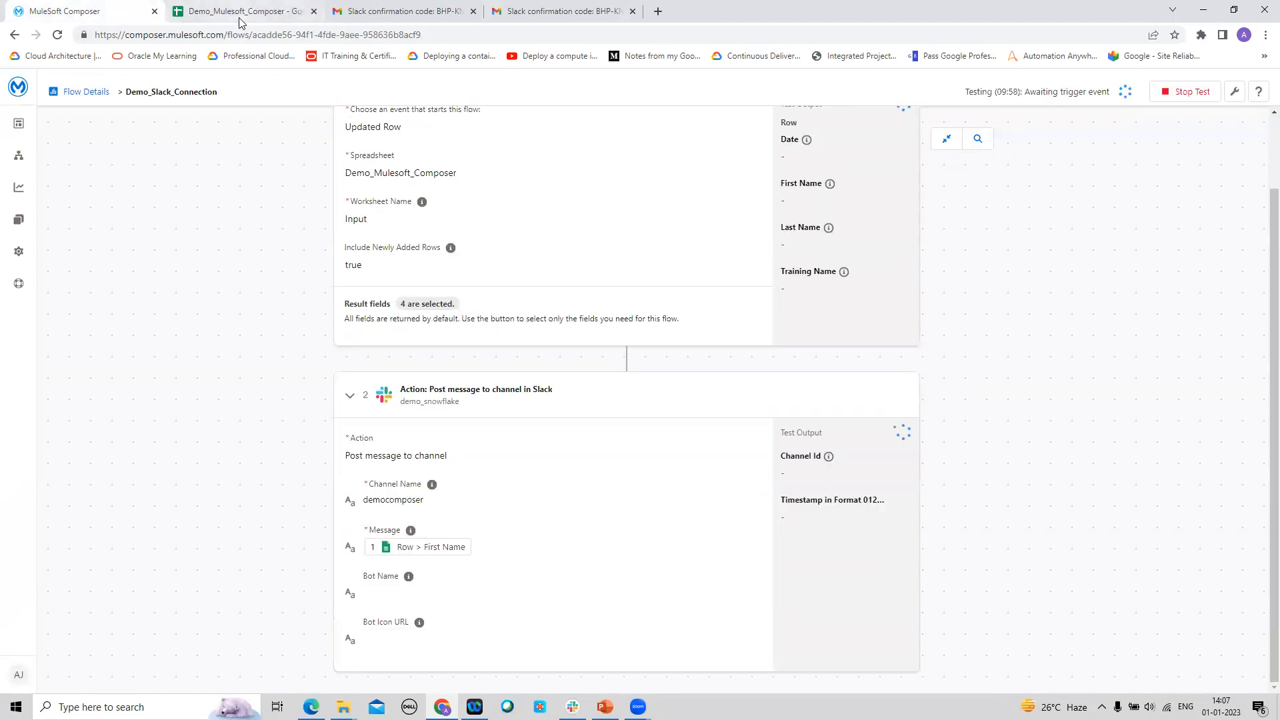
left_click(218, 11)
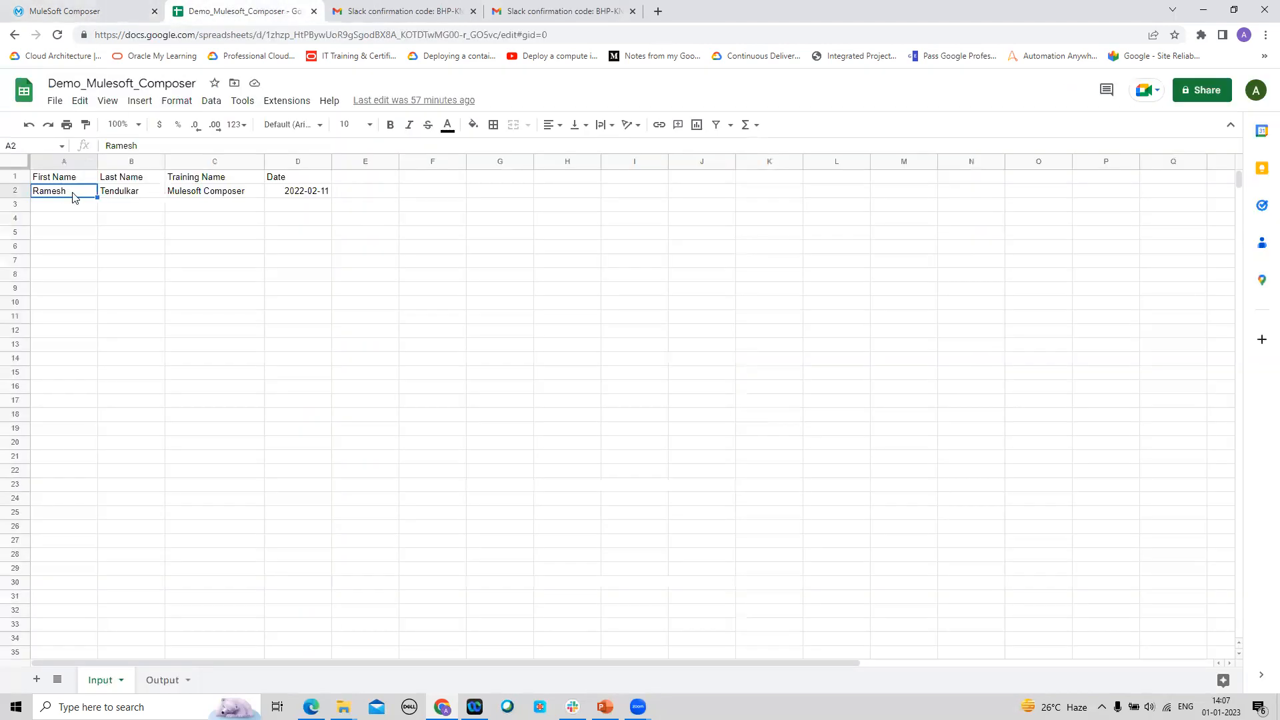
type("Sachin")
left_click(101, 303)
Step: Check the test output of both steps in Composer and the posted message in Slack's democomposer channel
left_click(94, 12)
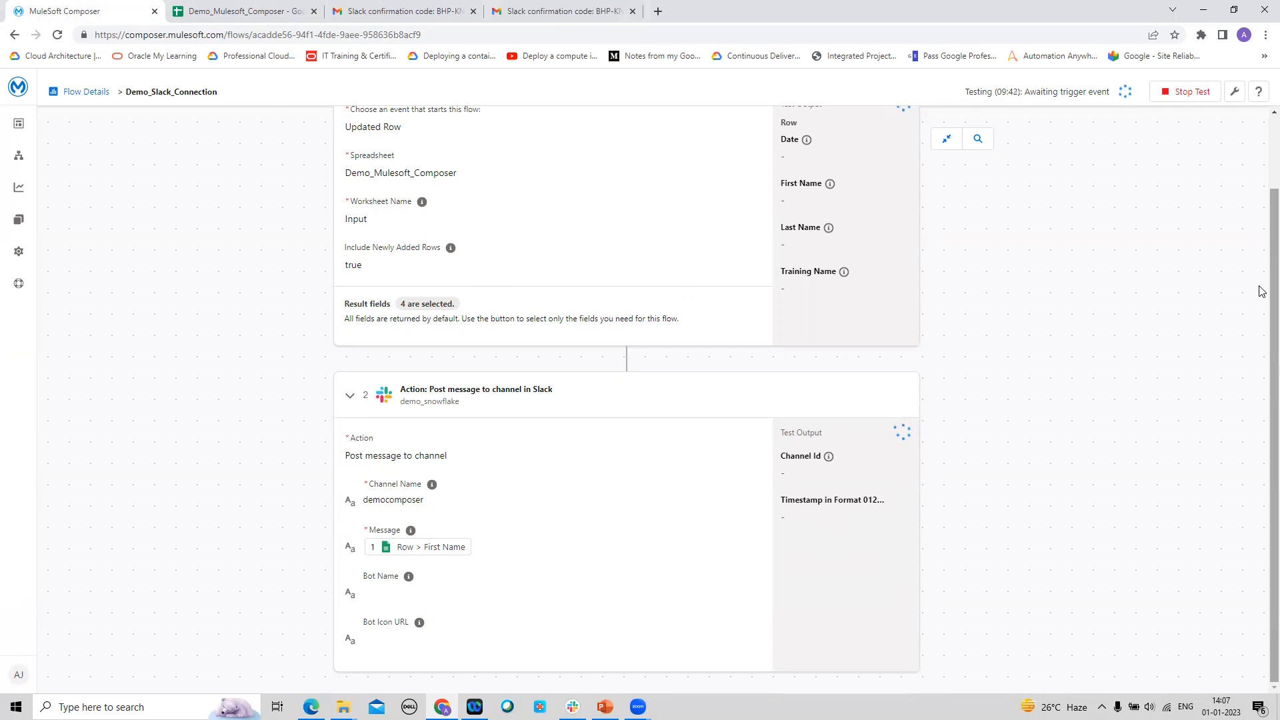
scroll(1262, 274, "up", 2)
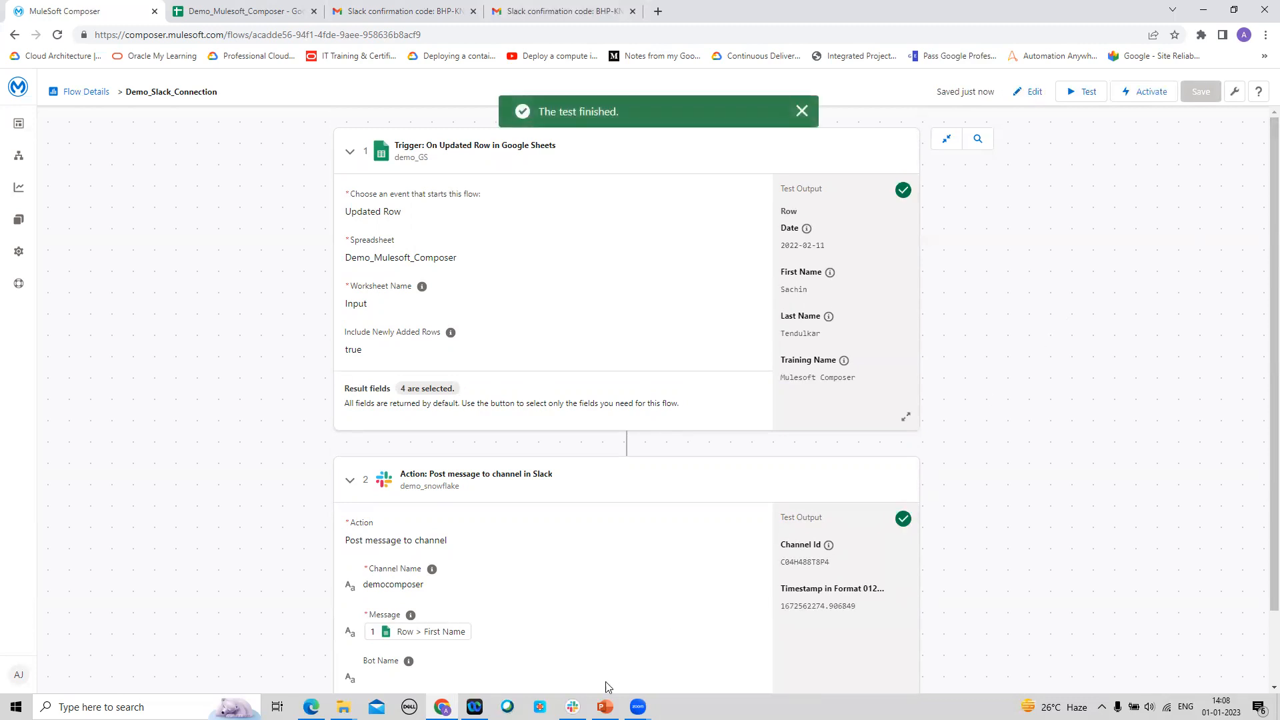
left_click(573, 707)
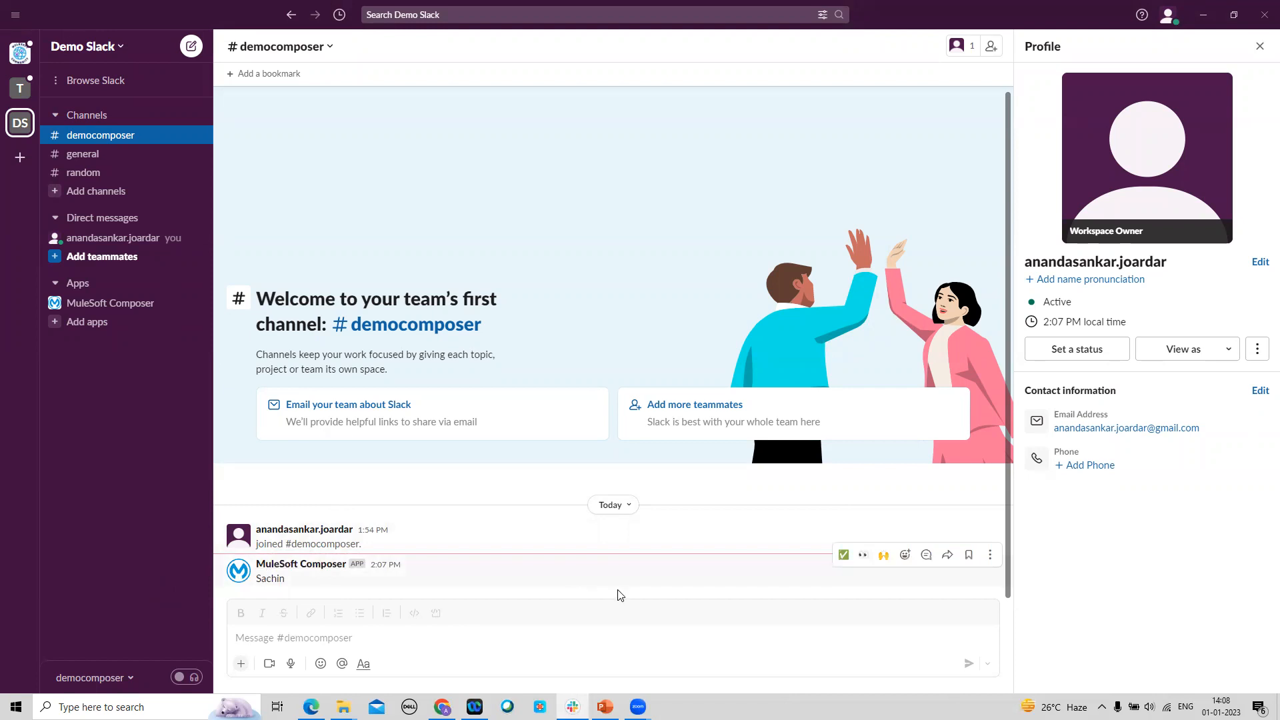
key("alt+Tab")
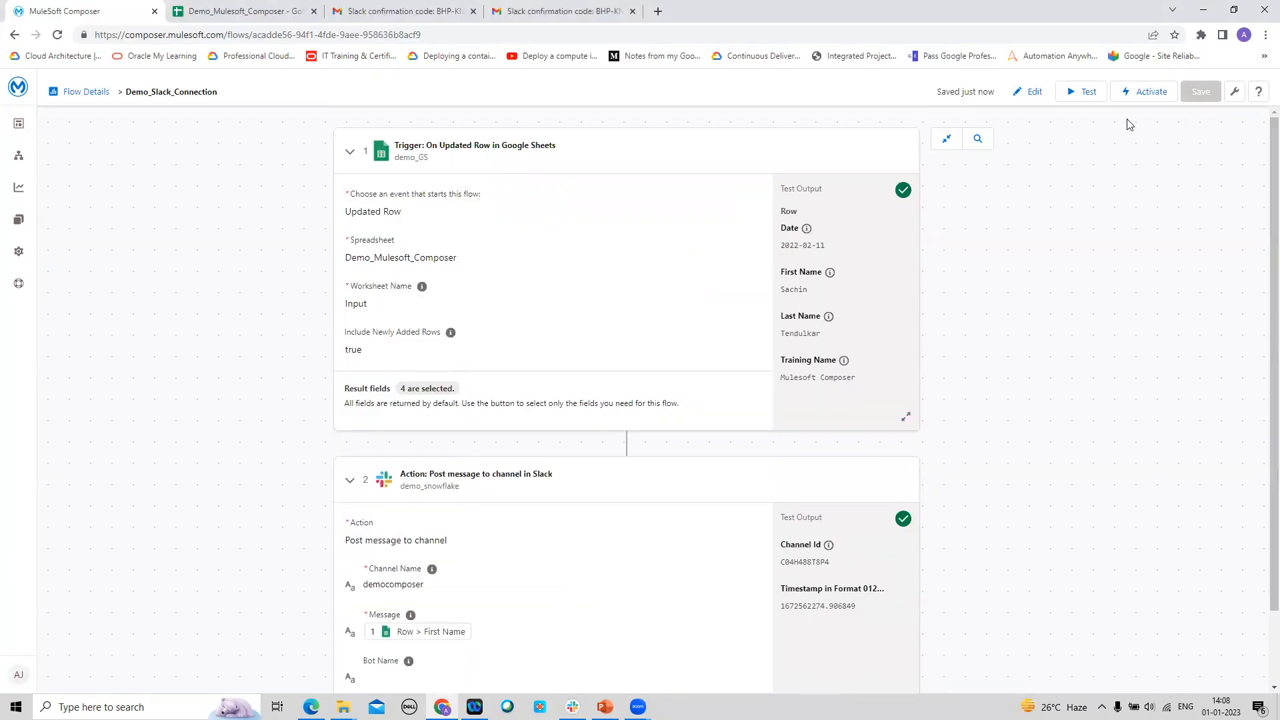
Step: Reopen the flow for editing and delete its Post message to channel step
left_click(1045, 94)
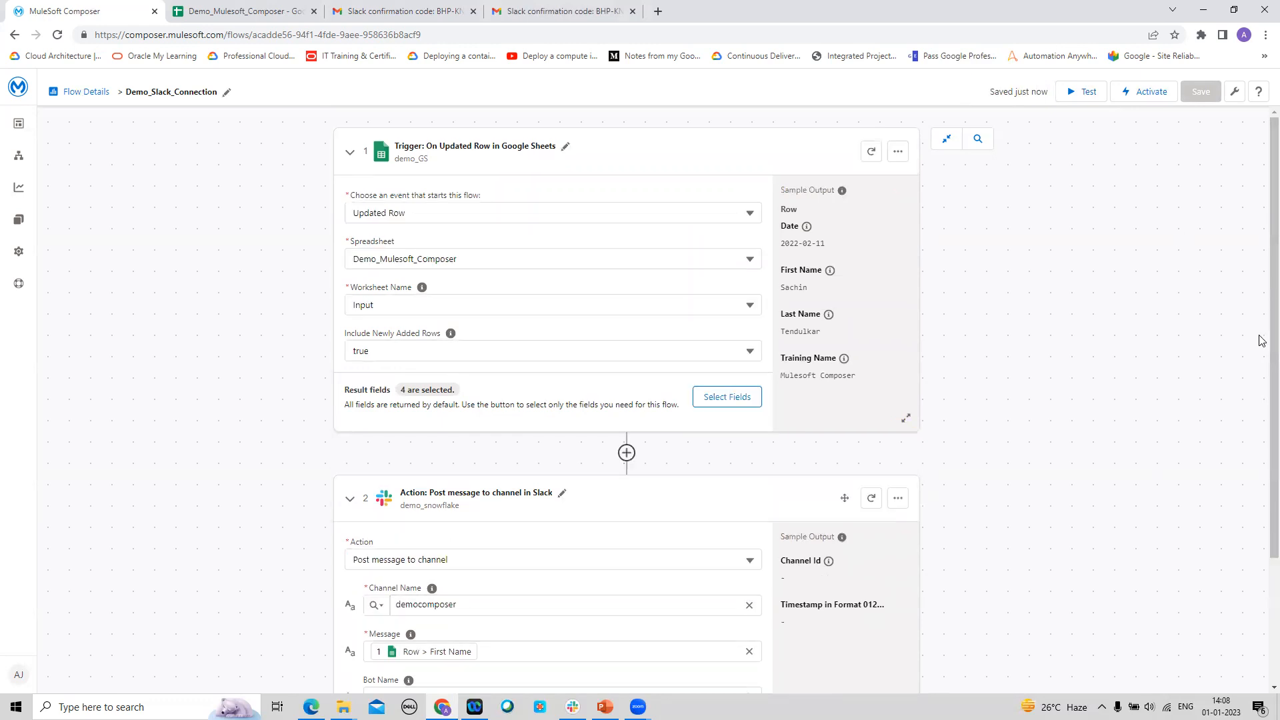
scroll(1260, 340, "down", 3)
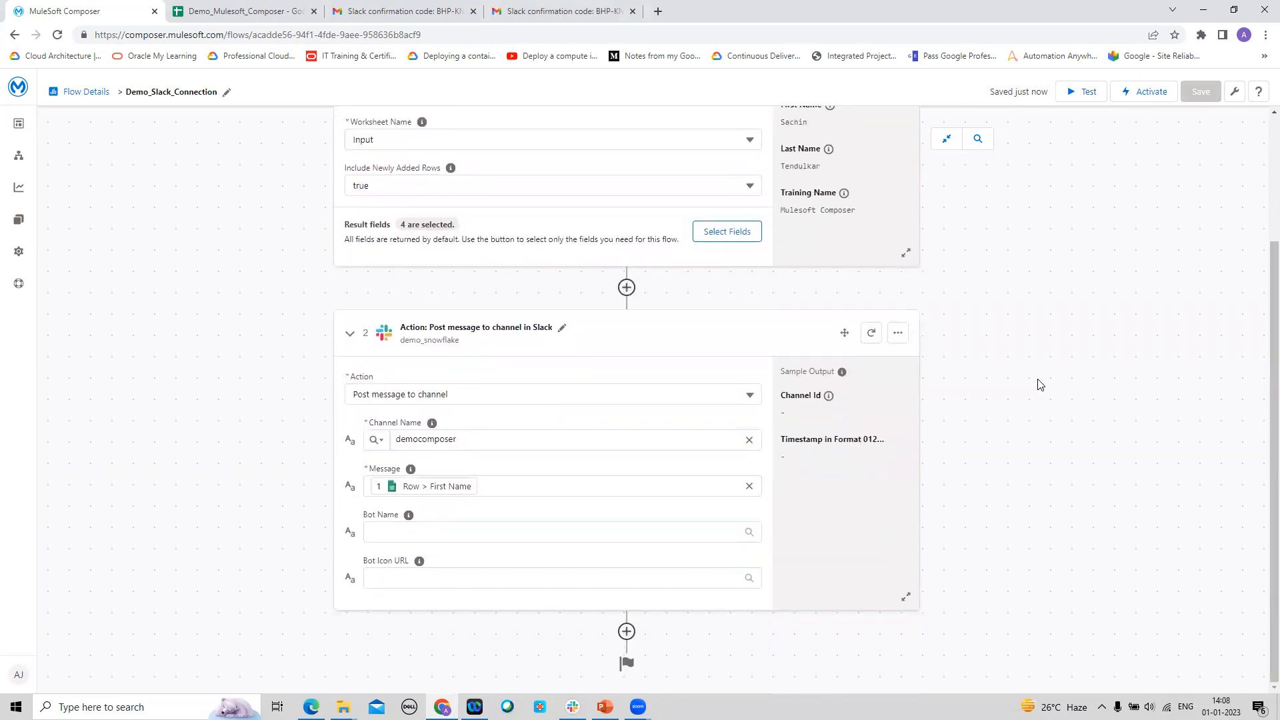
left_click(899, 336)
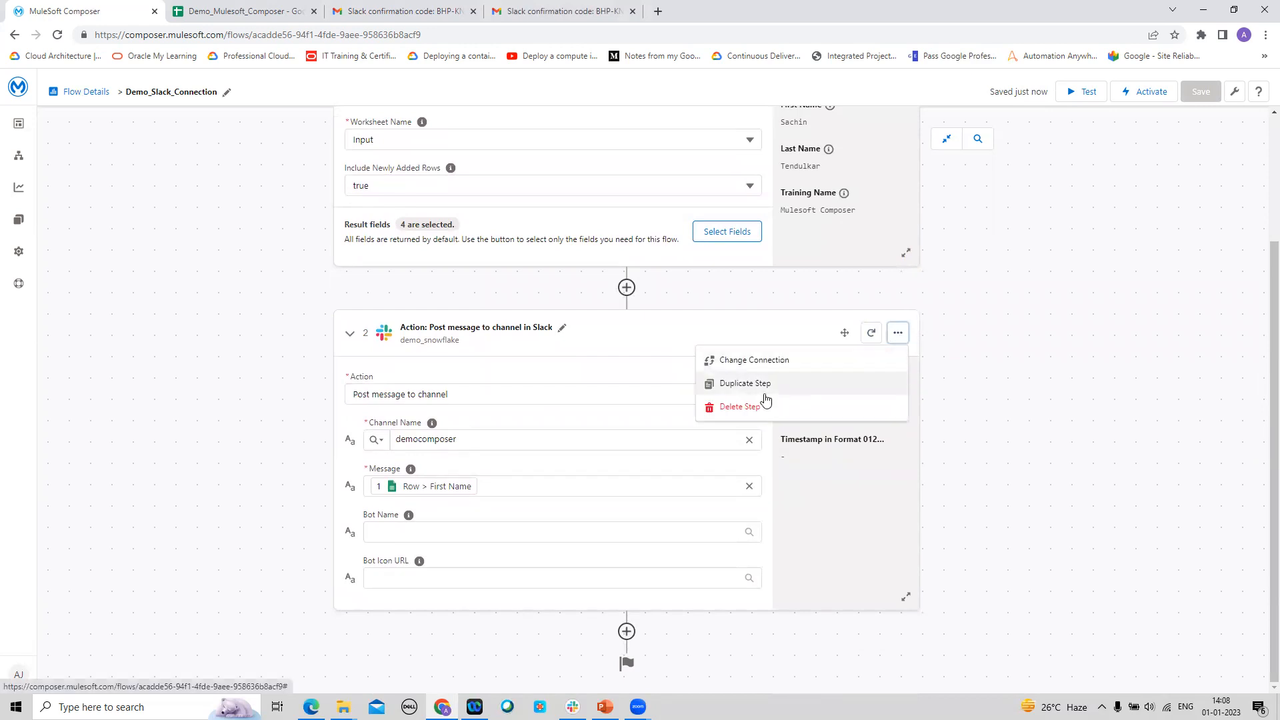
left_click(756, 414)
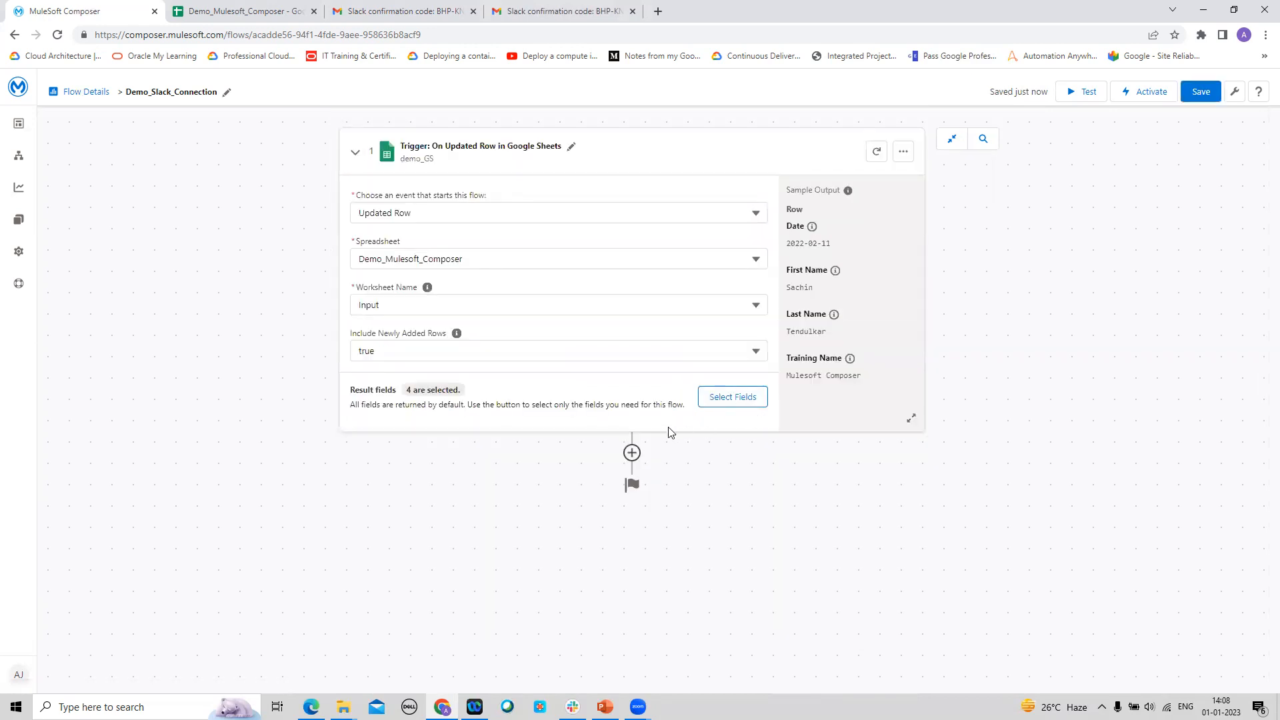
Step: Add a Slack system action after the Google Sheets trigger, using the demo_snowflake connection
left_click(632, 454)
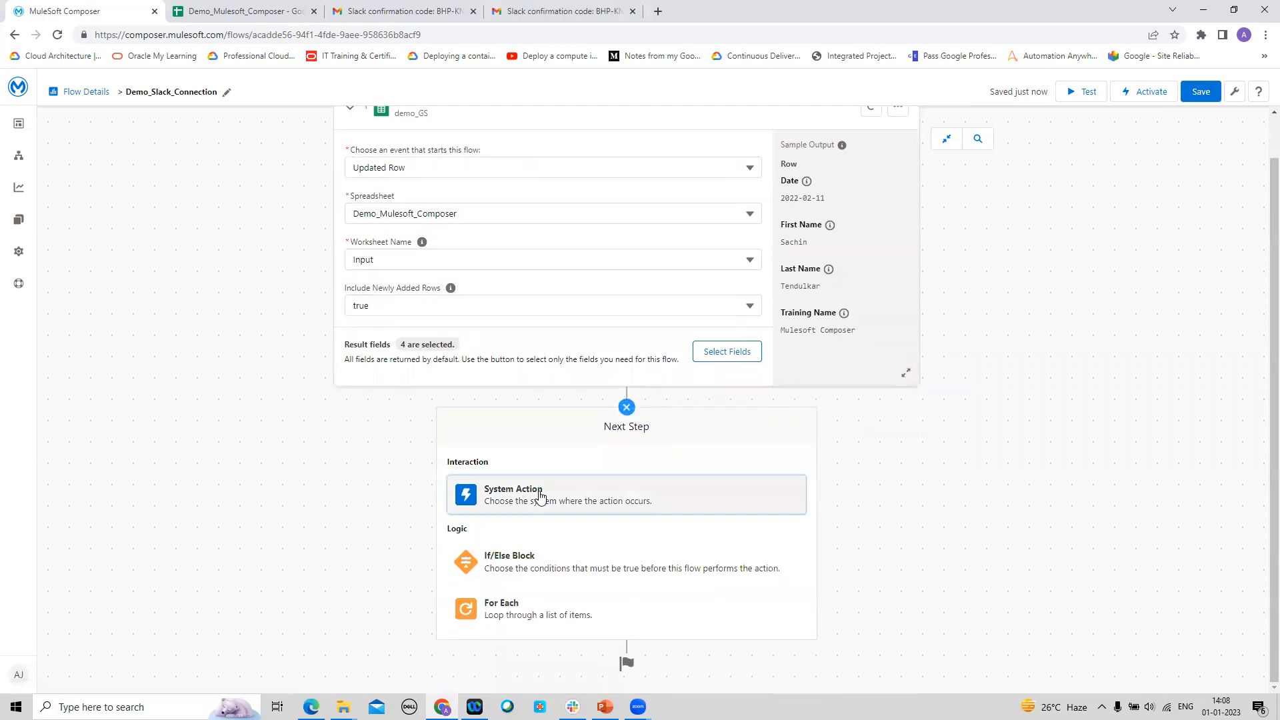
left_click(539, 498)
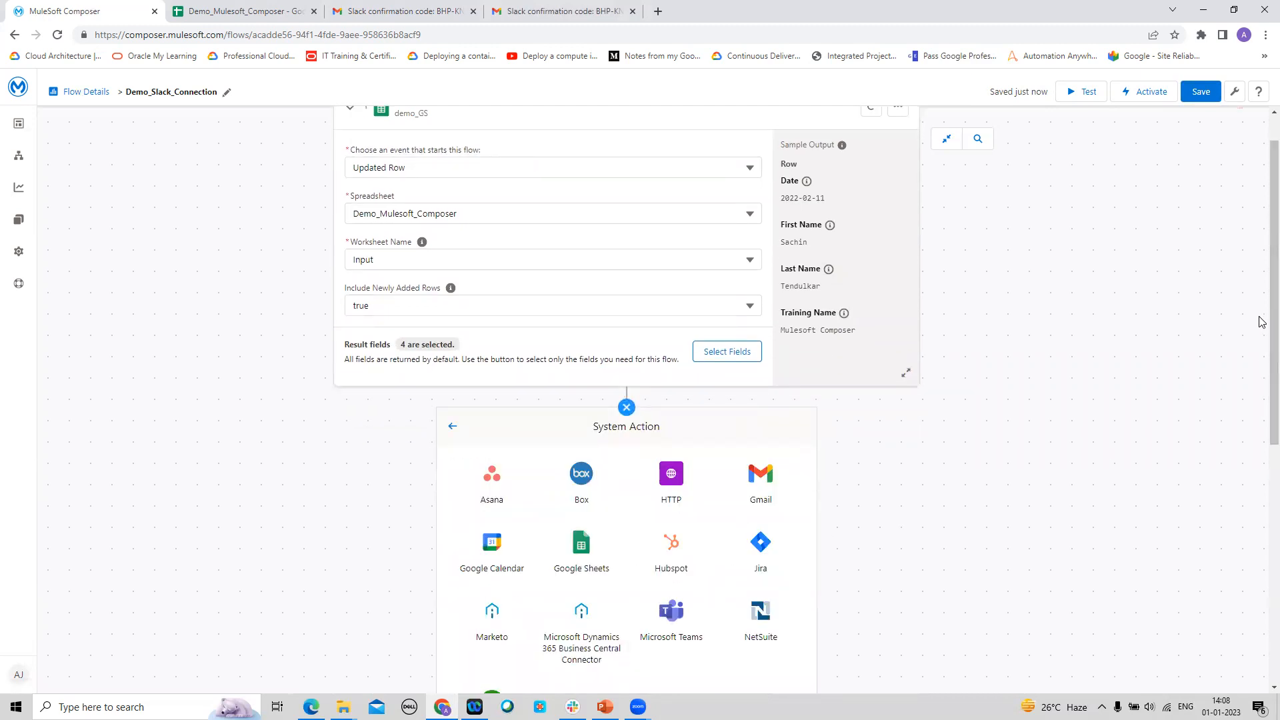
scroll(1262, 415, "down", 1)
scroll(1262, 414, "down", 3)
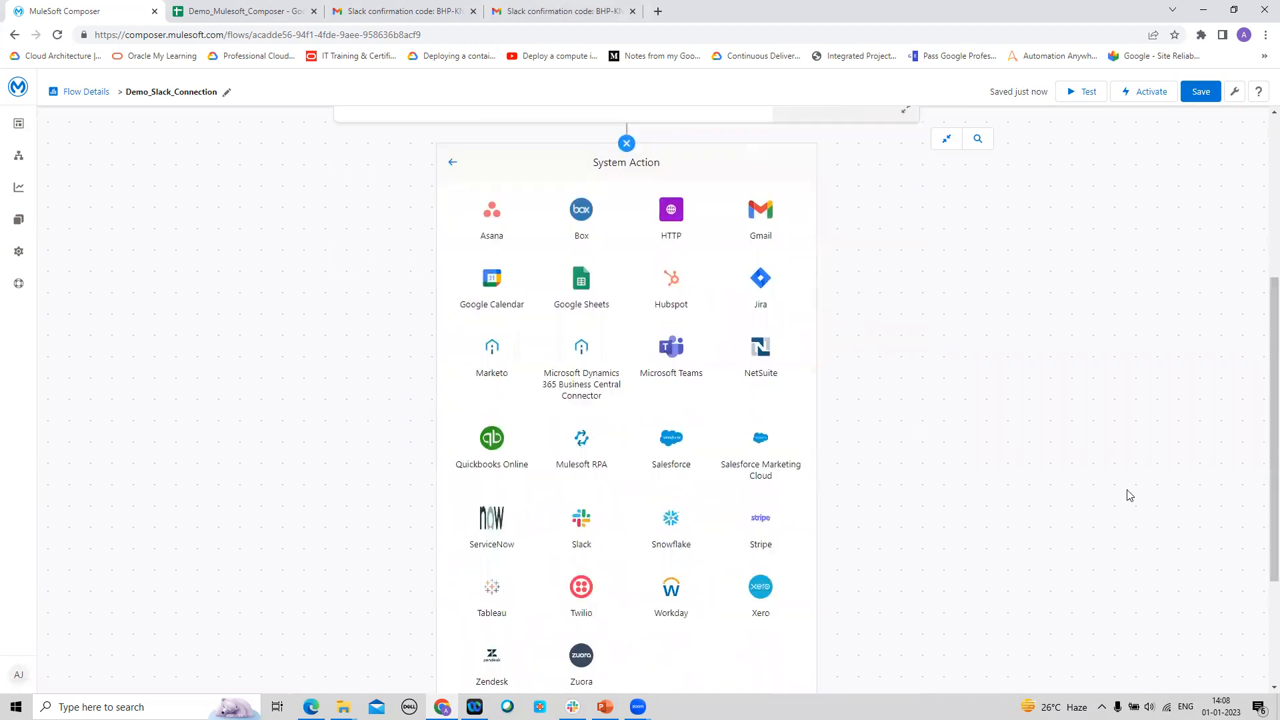
left_click(577, 527)
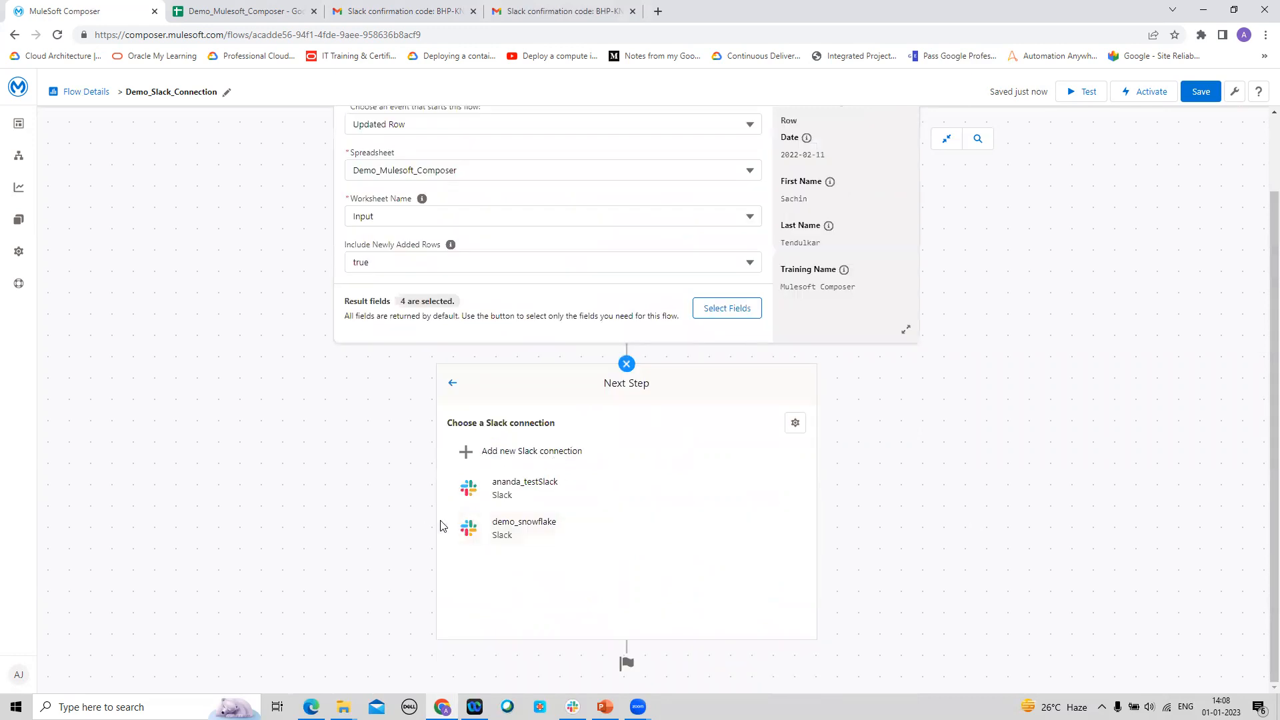
left_click(547, 536)
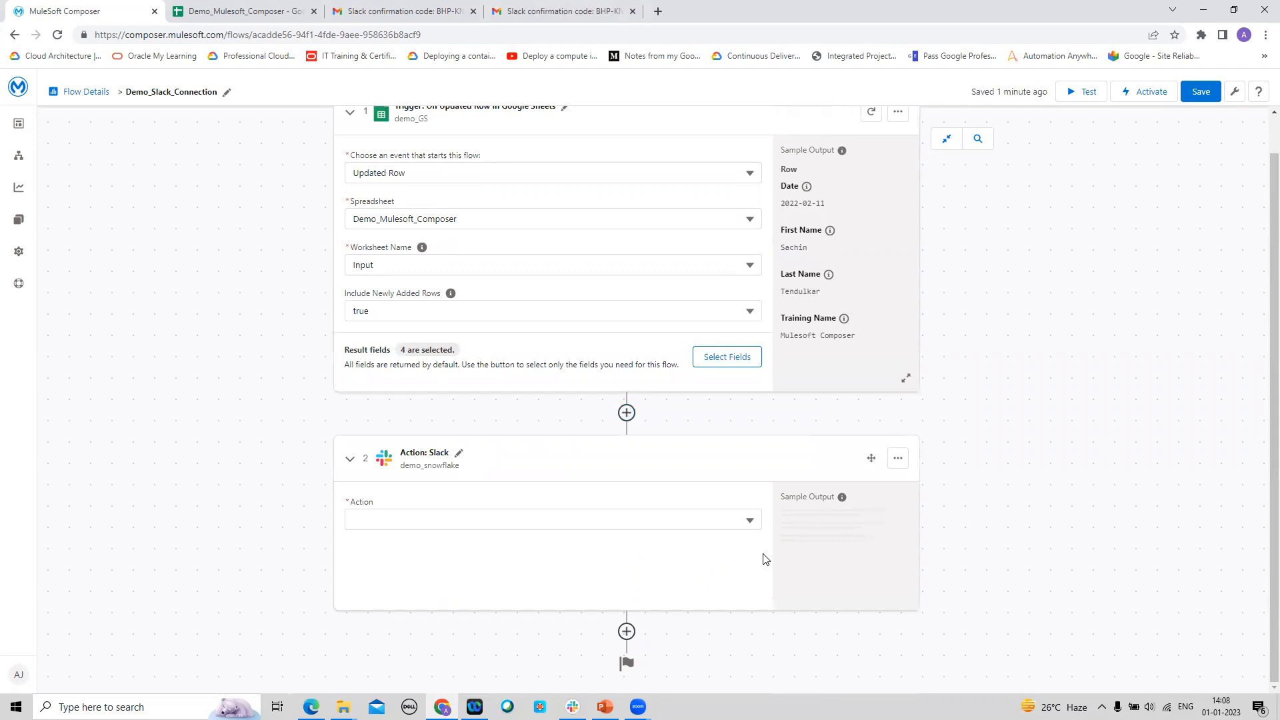
Step: Set the new Slack step's action to Send a direct message to a user
left_click(751, 520)
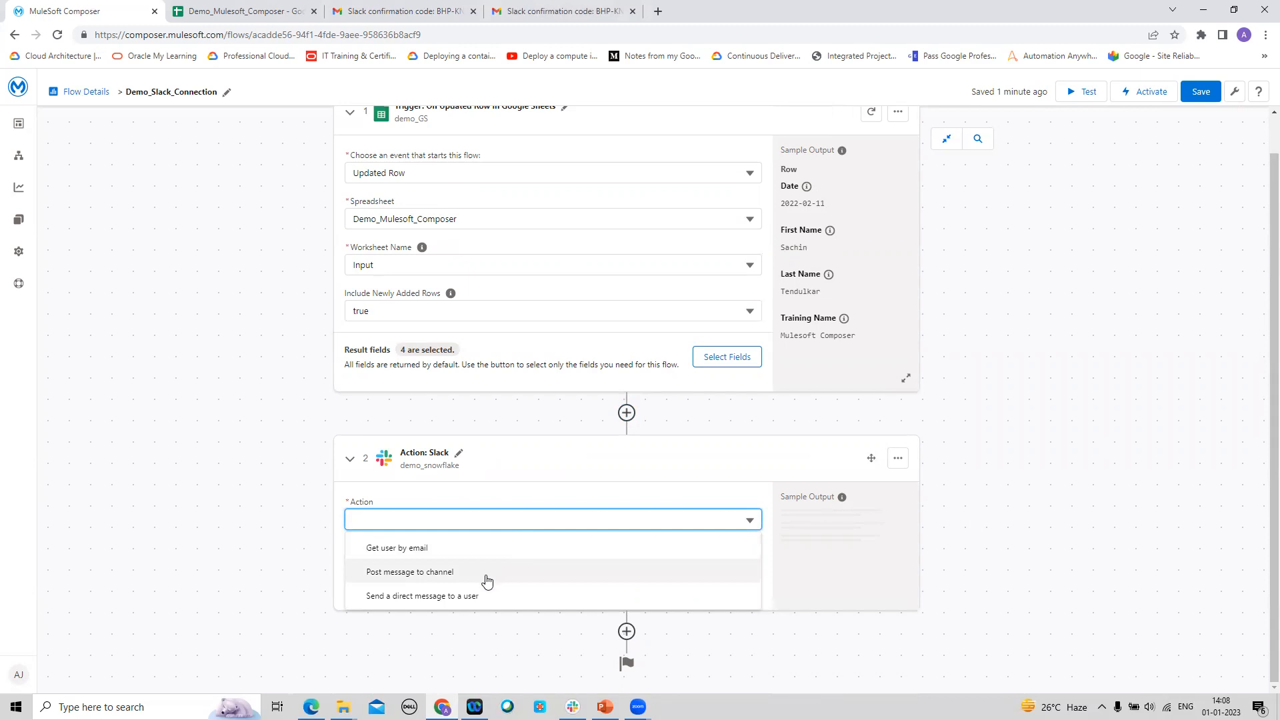
left_click(472, 597)
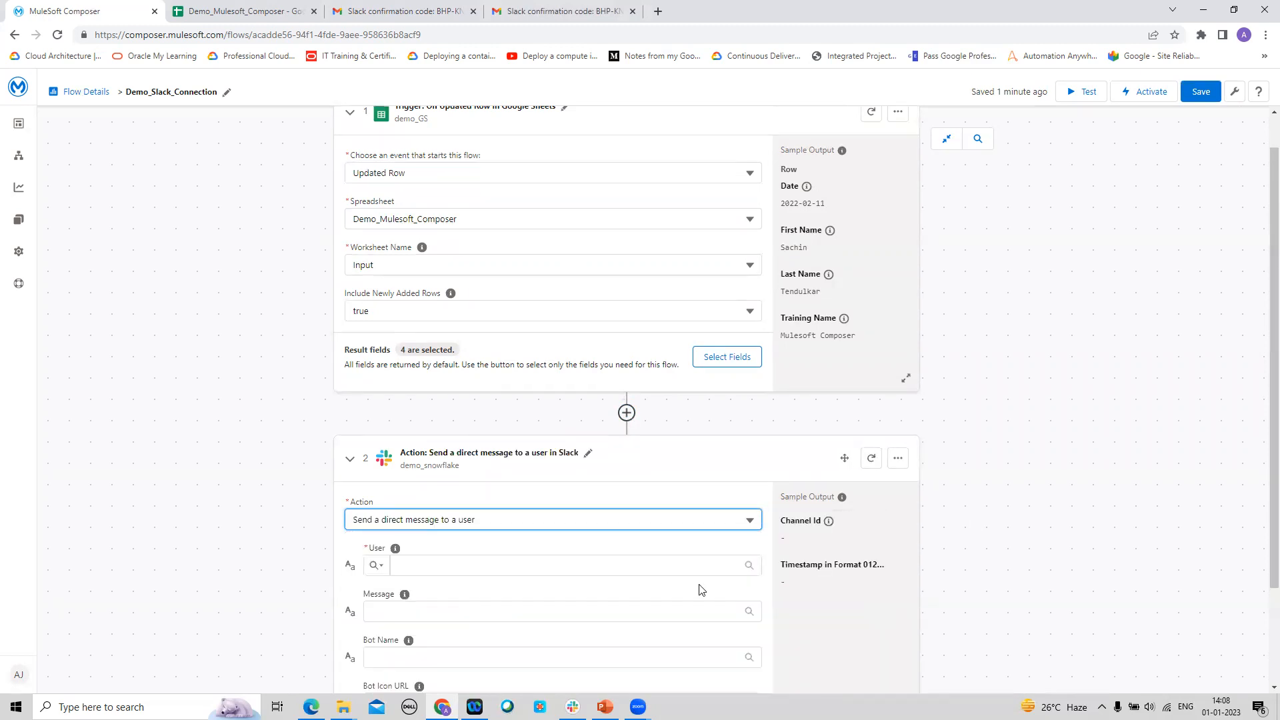
scroll(1262, 451, "down", 1)
scroll(1262, 452, "down", 2)
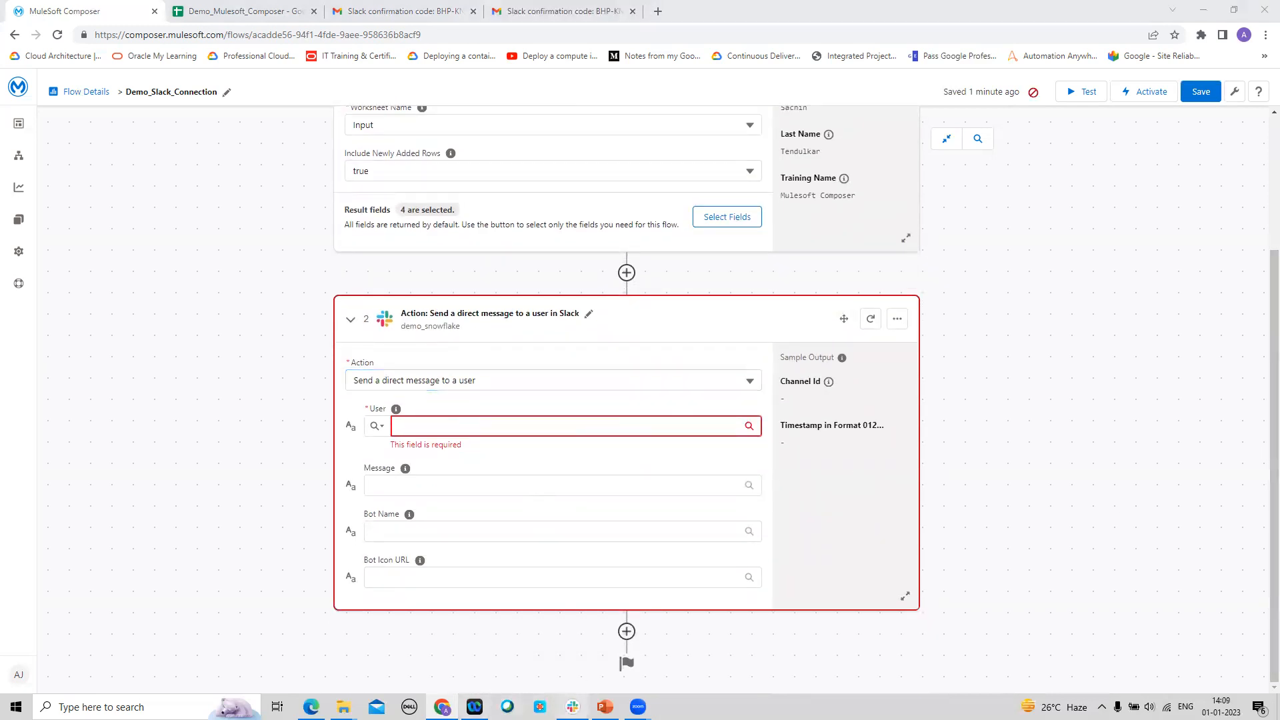
Step: Switch to Slack and copy the workspace owner's member ID from their profile
left_click(573, 706)
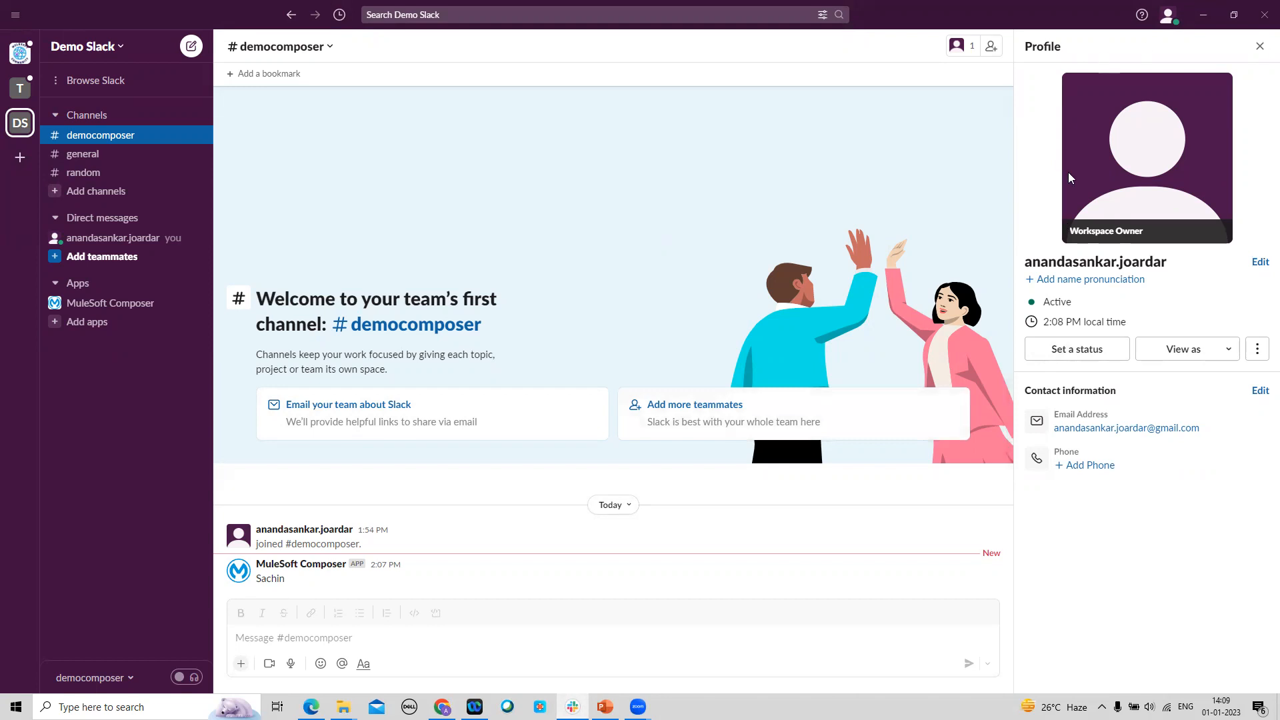
double_click(315, 531)
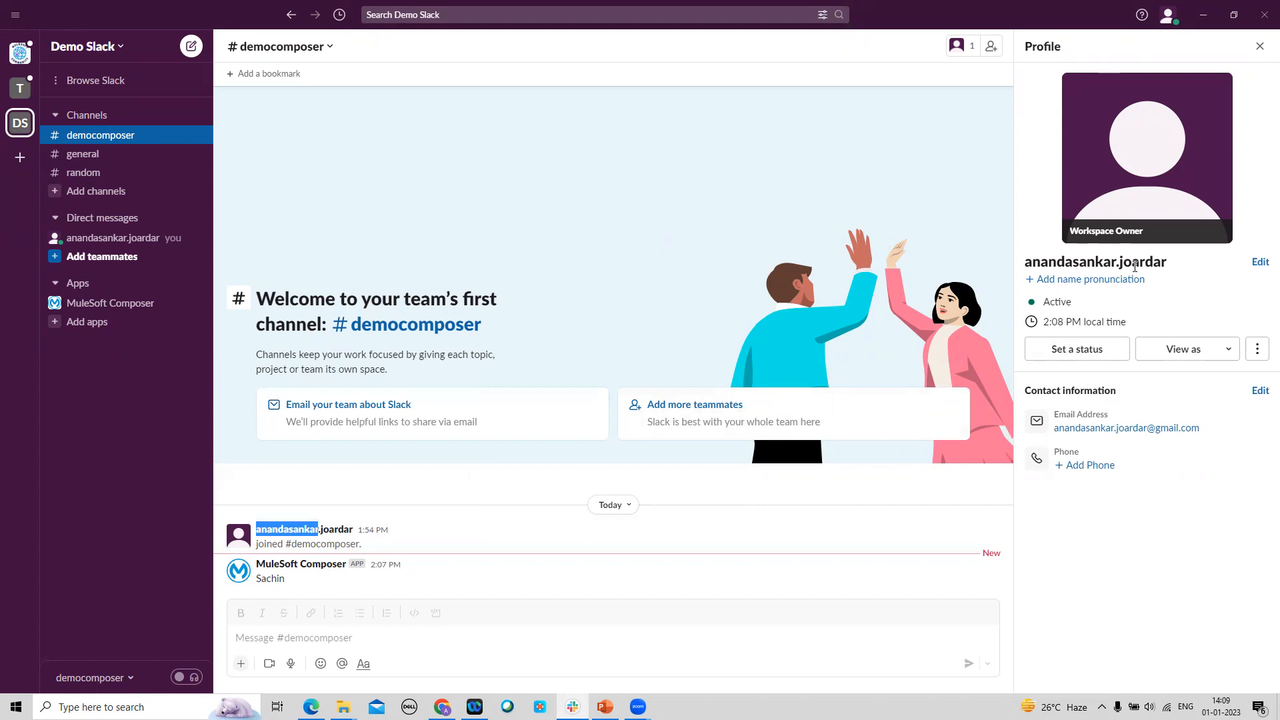
left_click(1257, 349)
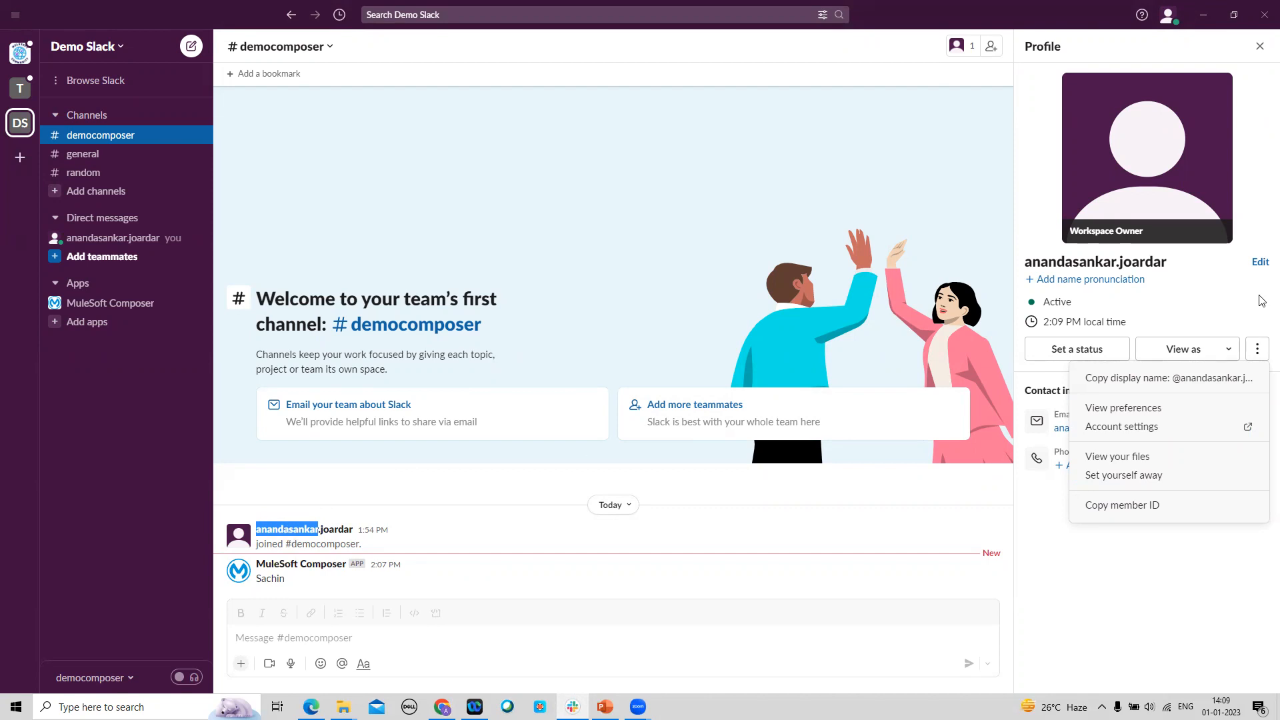
left_click(1154, 511)
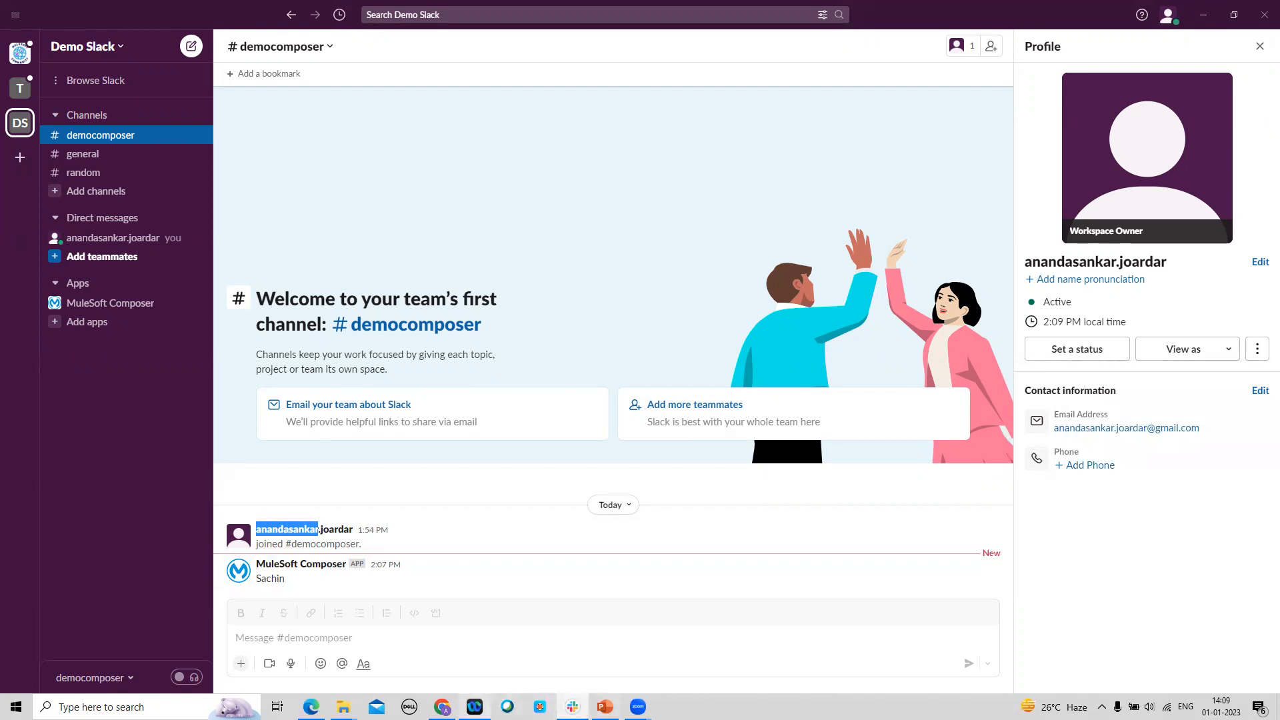
Step: Return to Composer and paste the copied member ID as the direct message's User
left_click(442, 706)
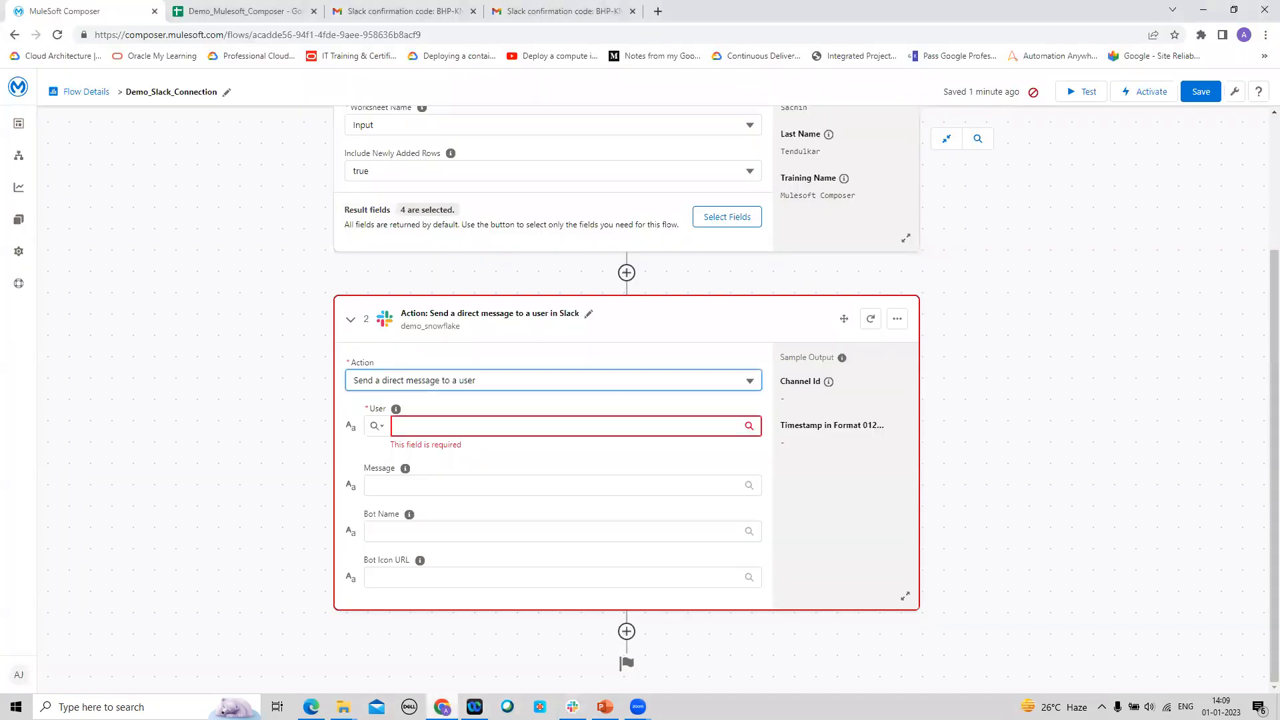
left_click(508, 424)
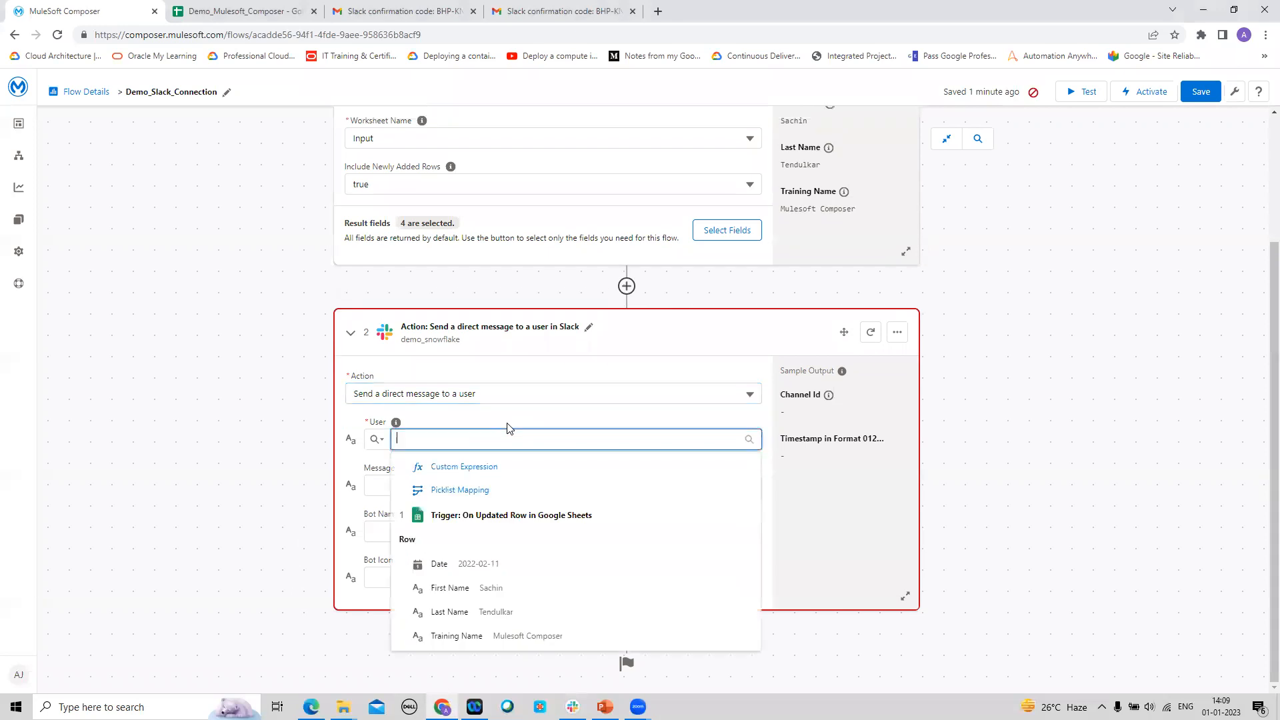
key("ctrl+v")
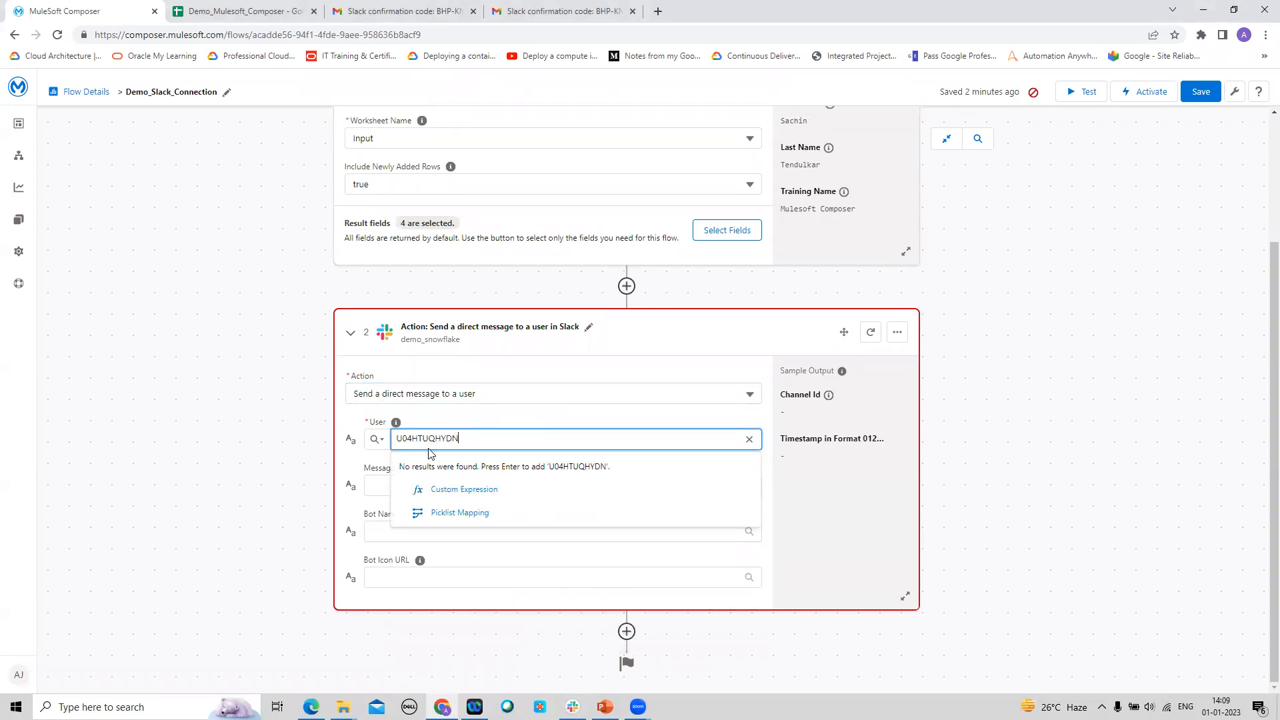
left_click(265, 481)
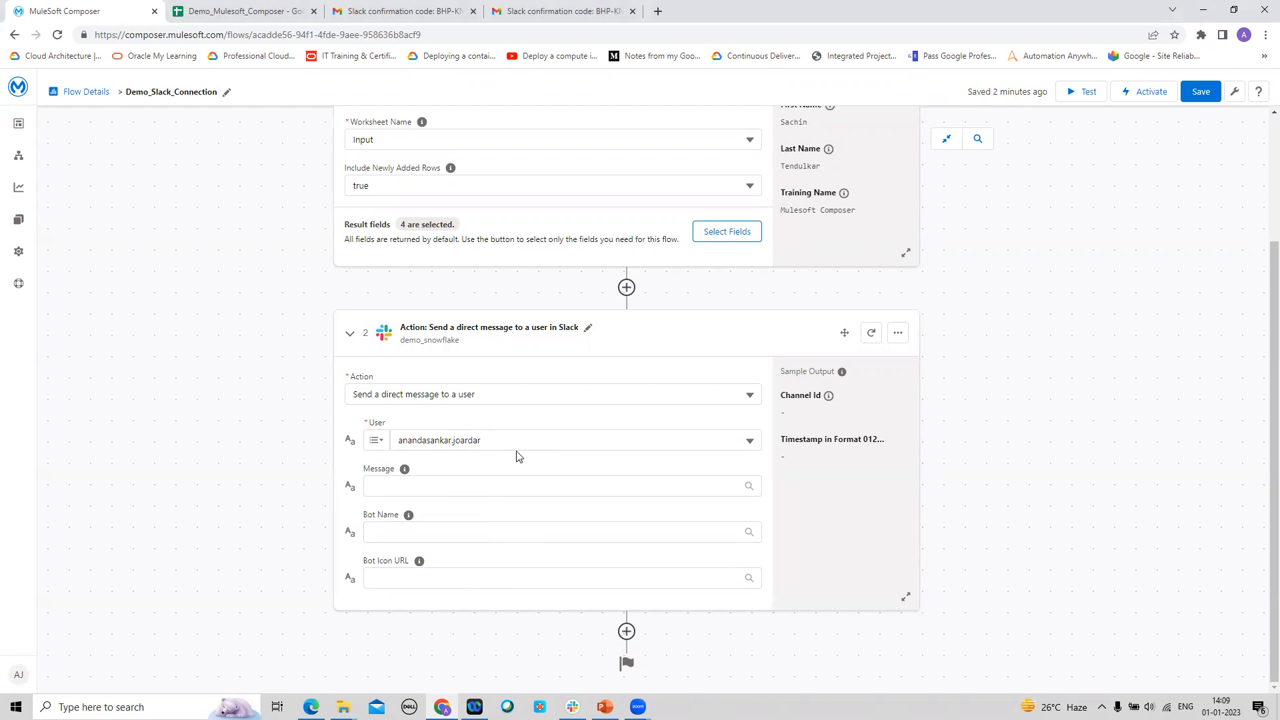
Step: Map the direct message text to the trigger row's Last Name field and save the flow
left_click(586, 488)
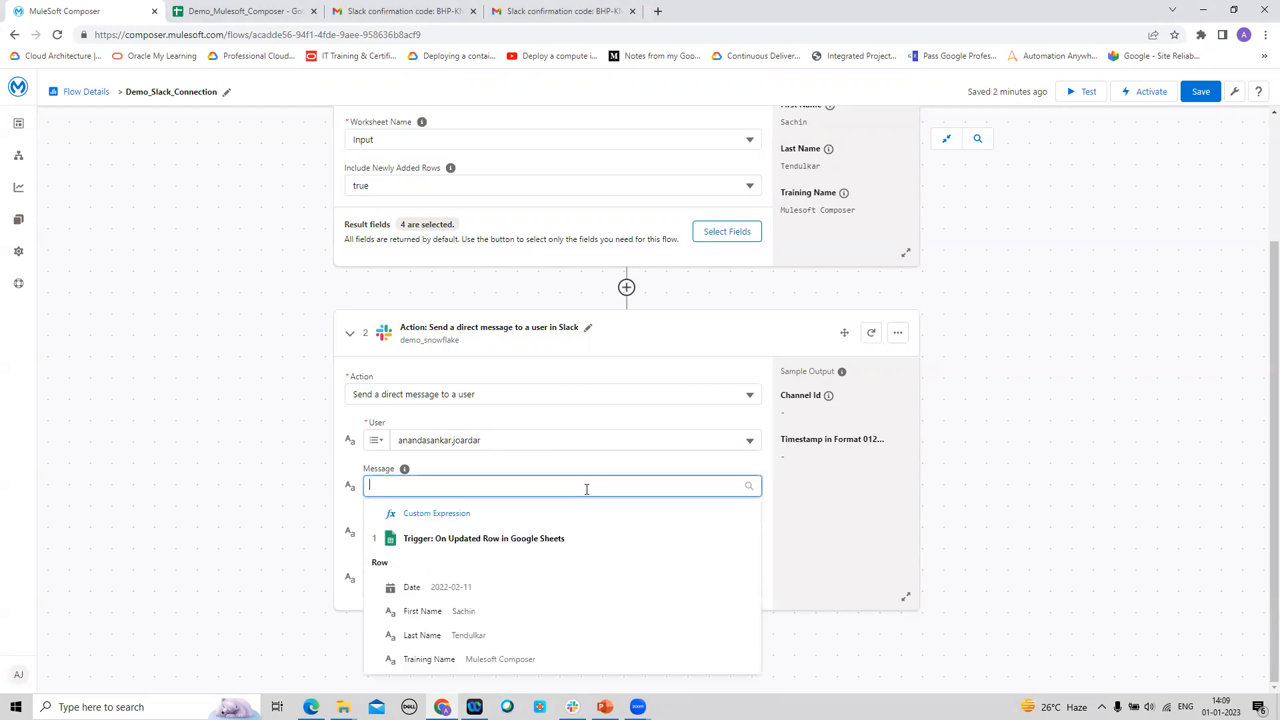
left_click(513, 637)
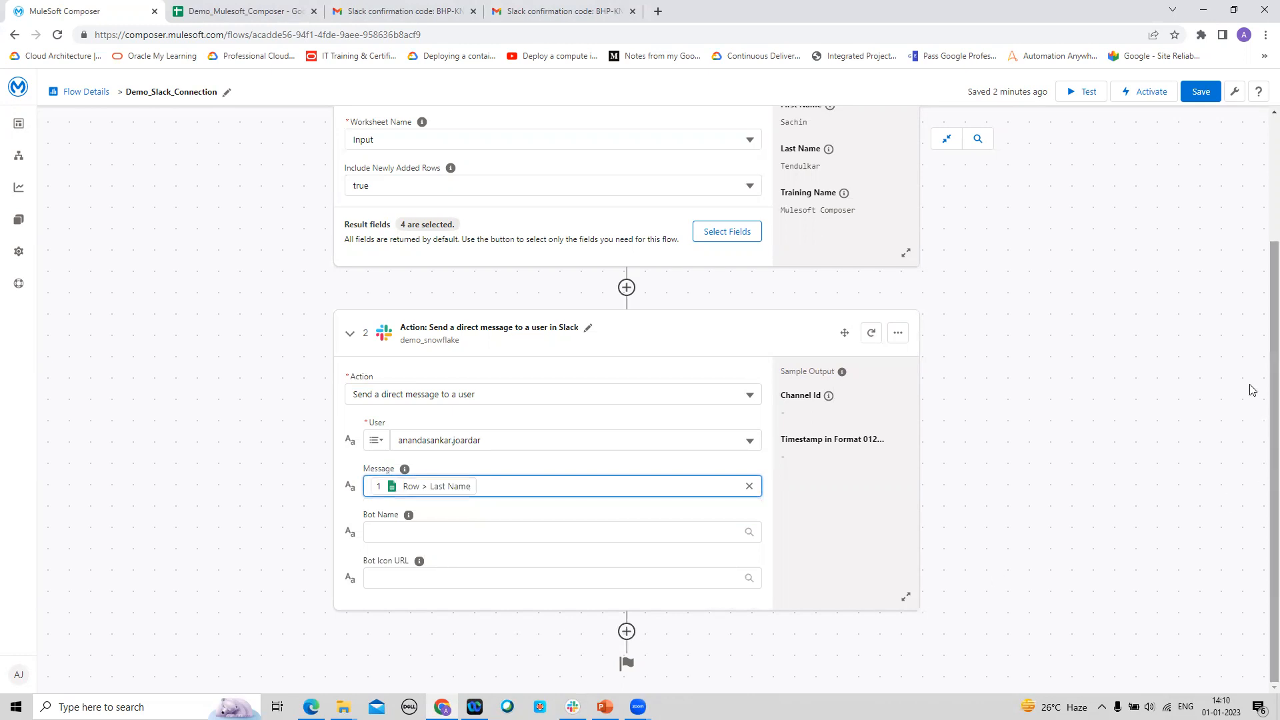
left_click(1201, 91)
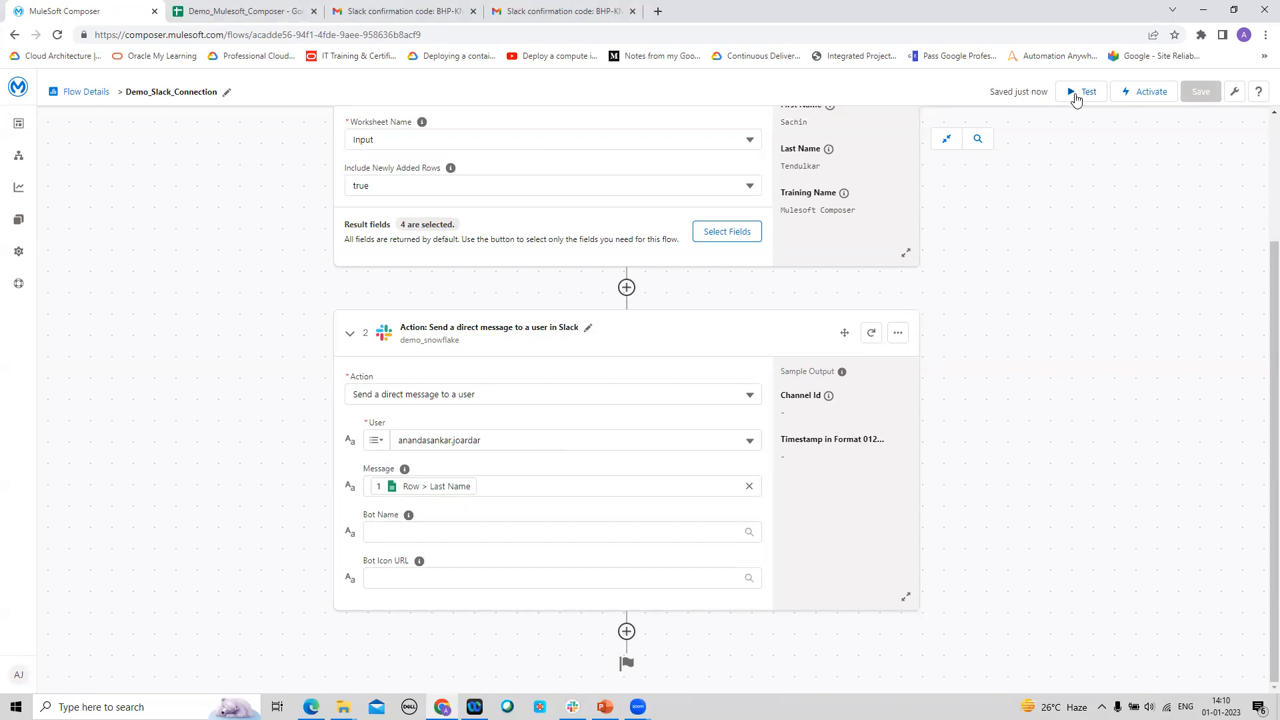
Step: Start a test of the flow and shorten the Training Name in cell C2 of the Input worksheet to Composer
left_click(1075, 94)
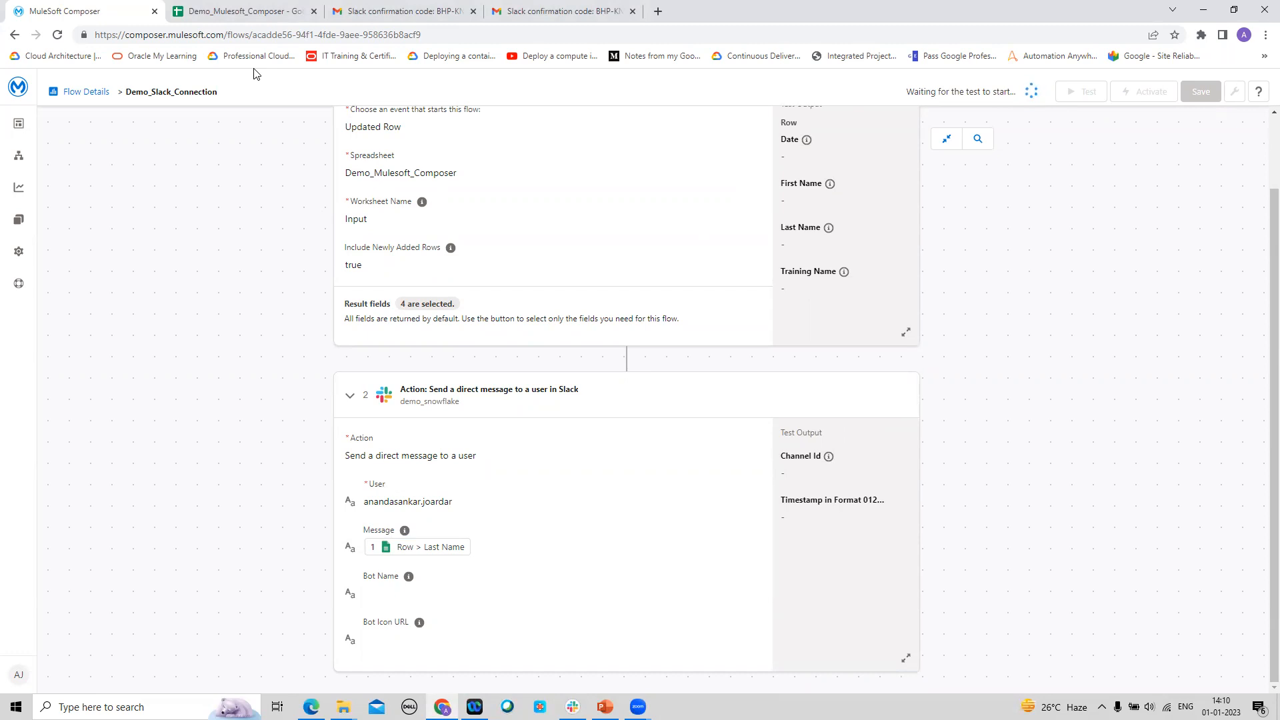
left_click(244, 11)
left_click(245, 191)
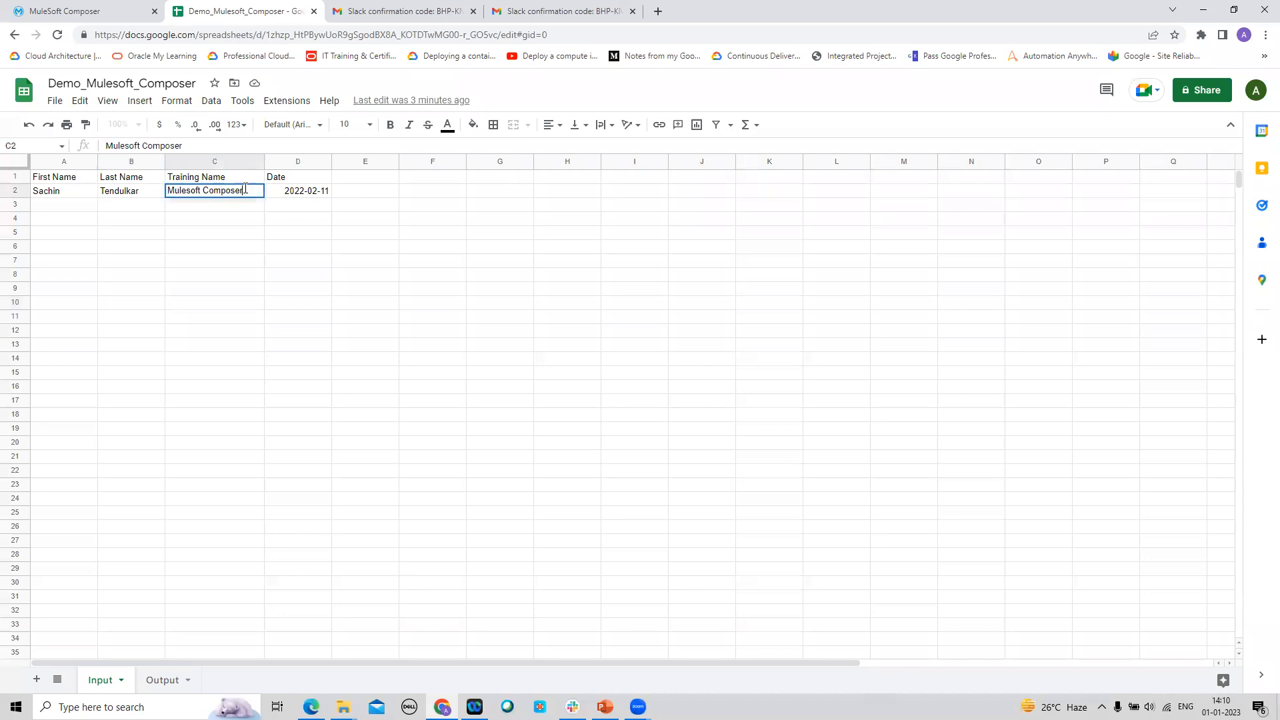
left_click_drag(204, 191, 158, 202)
key("BackSpace")
left_click(96, 289)
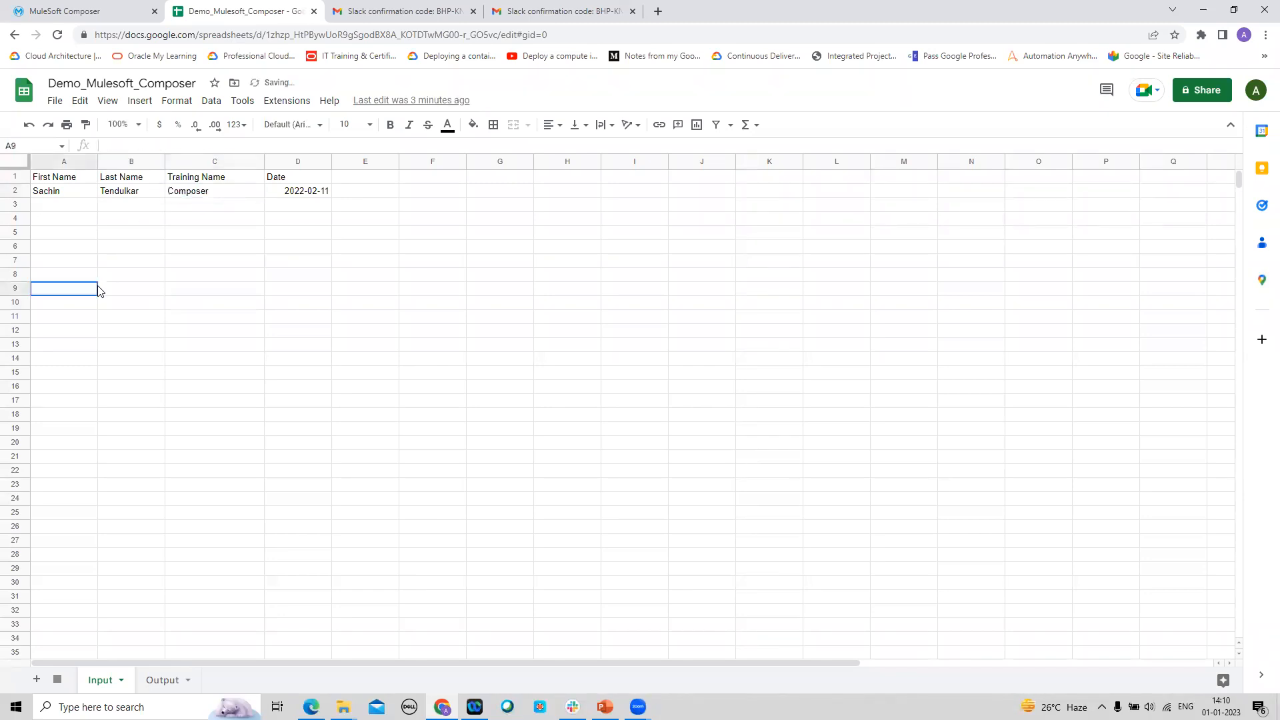
Step: Check the test outputs in Composer, then switch to Slack and look for the delivered message in the direct messages and MuleSoft Composer app conversation
left_click(79, 12)
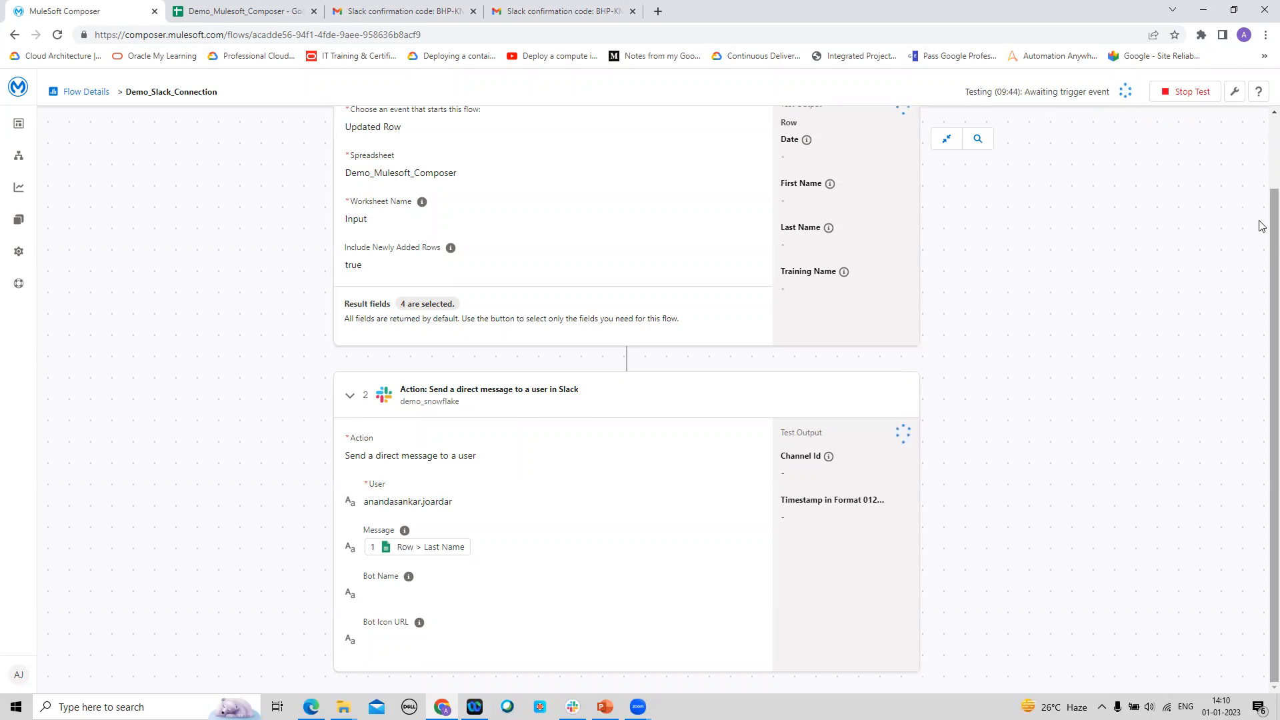
left_click_drag(1273, 221, 1273, 166)
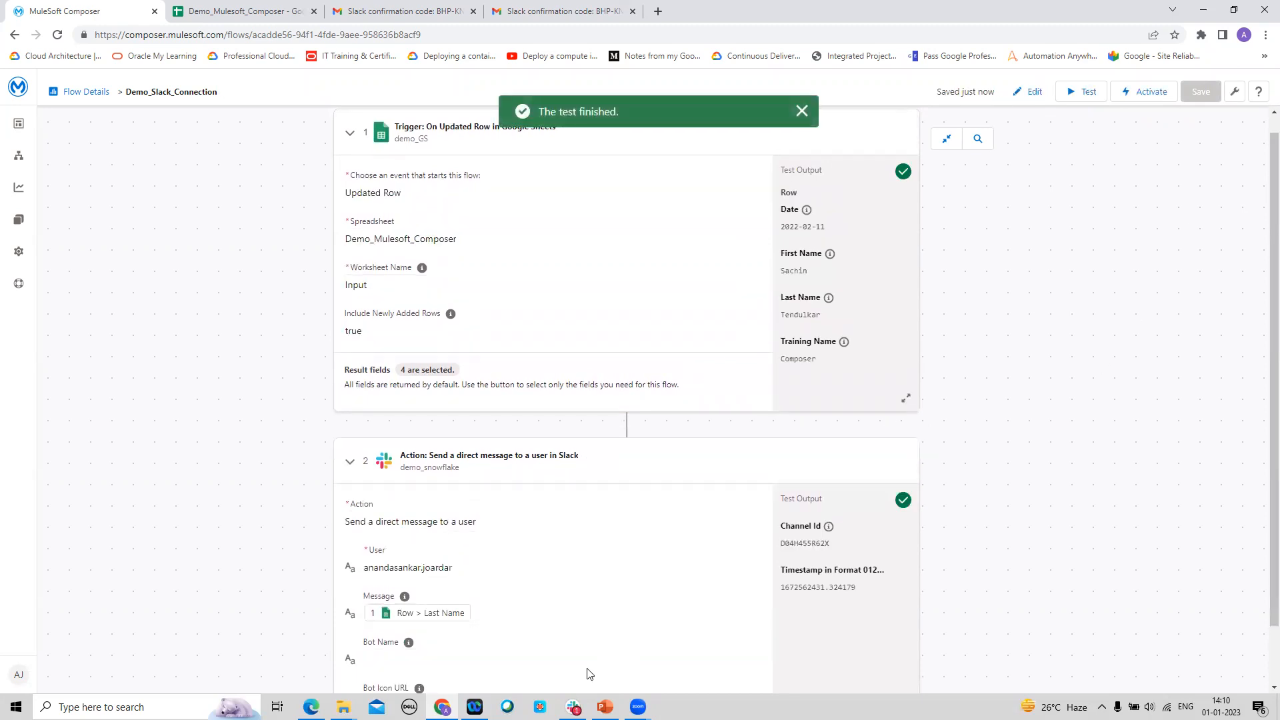
left_click(573, 706)
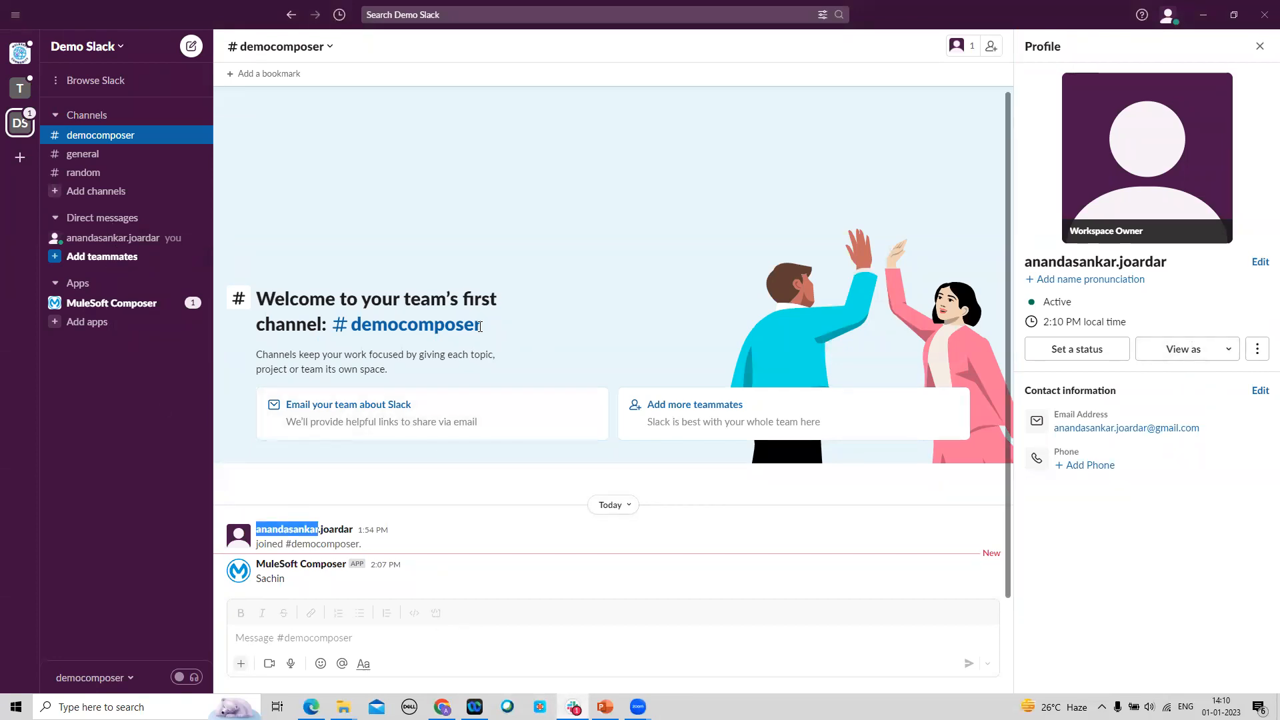
left_click(102, 242)
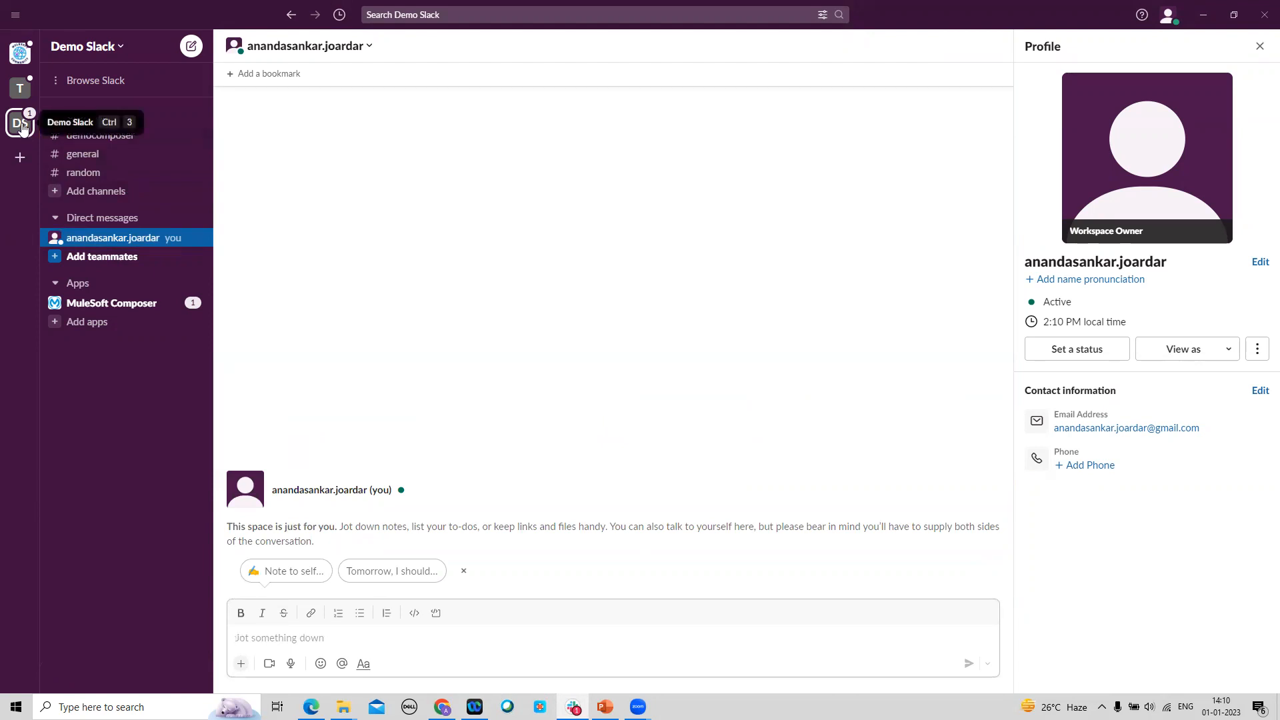
left_click(113, 221)
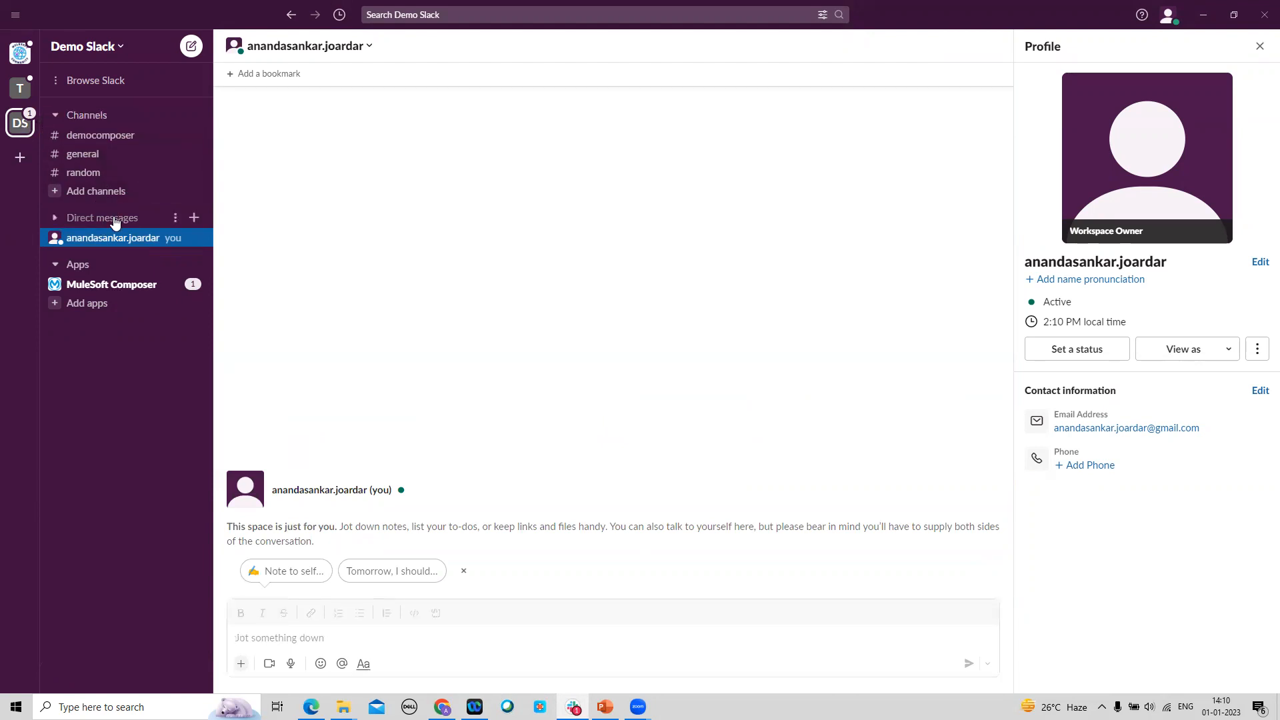
left_click(123, 241)
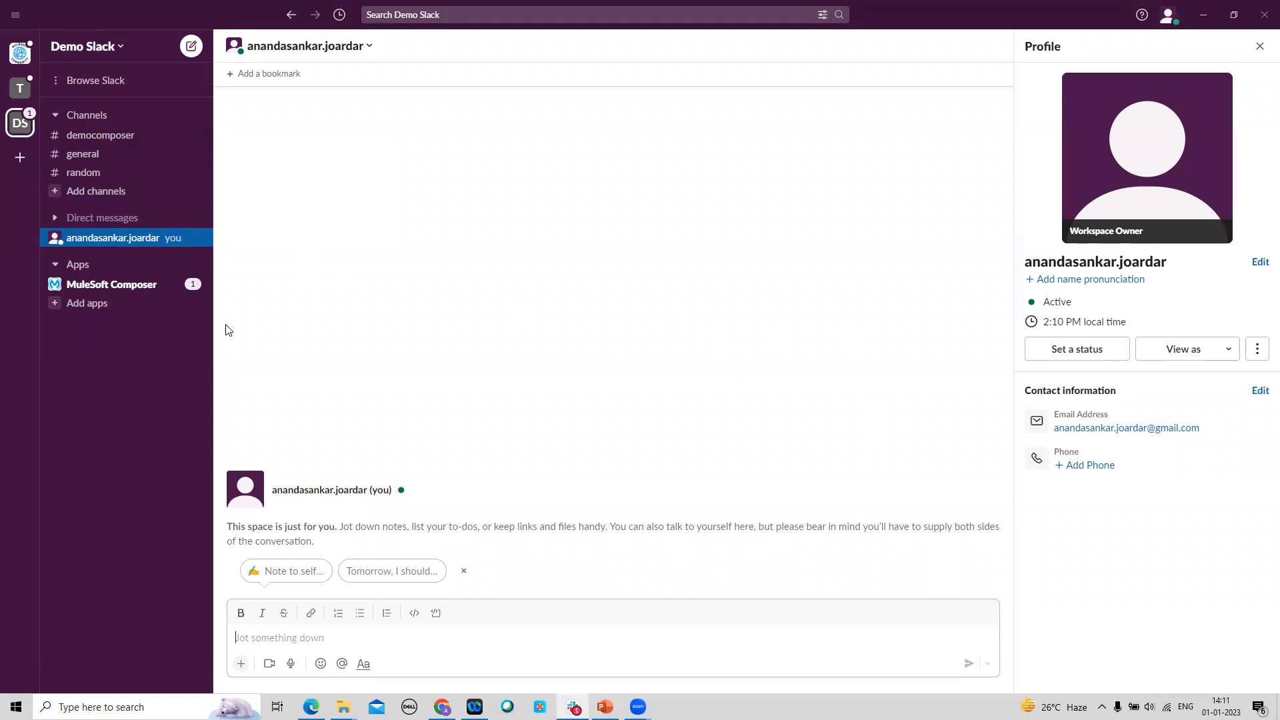
left_click(124, 286)
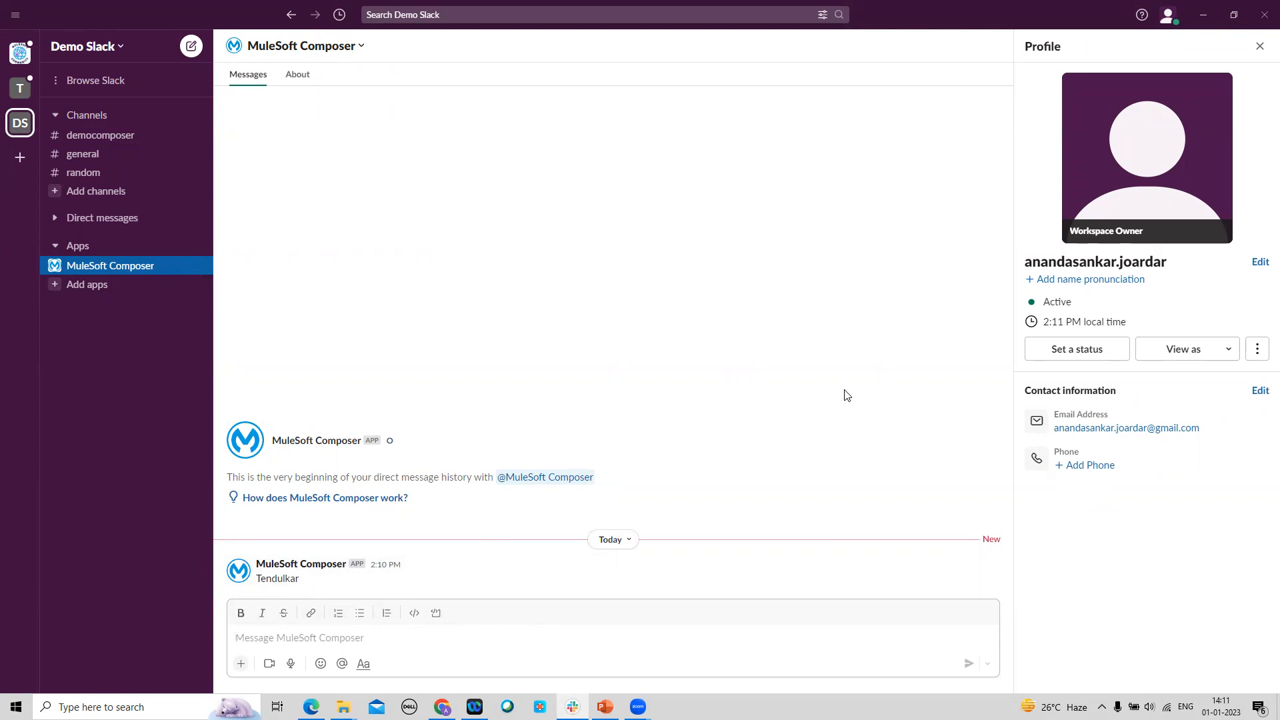
Step: Return to Composer, reopen the flow for editing and delete the step that sends a direct message to a user
key("alt+Tab")
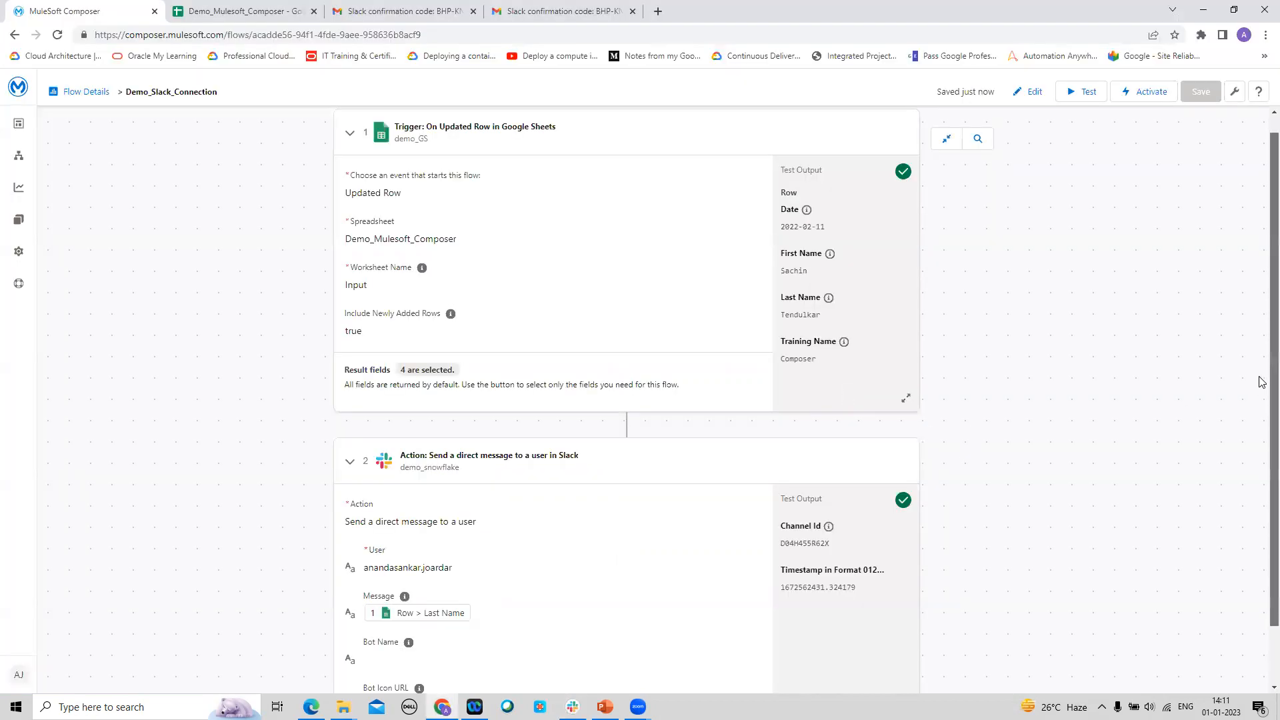
scroll(1262, 381, "down", 1)
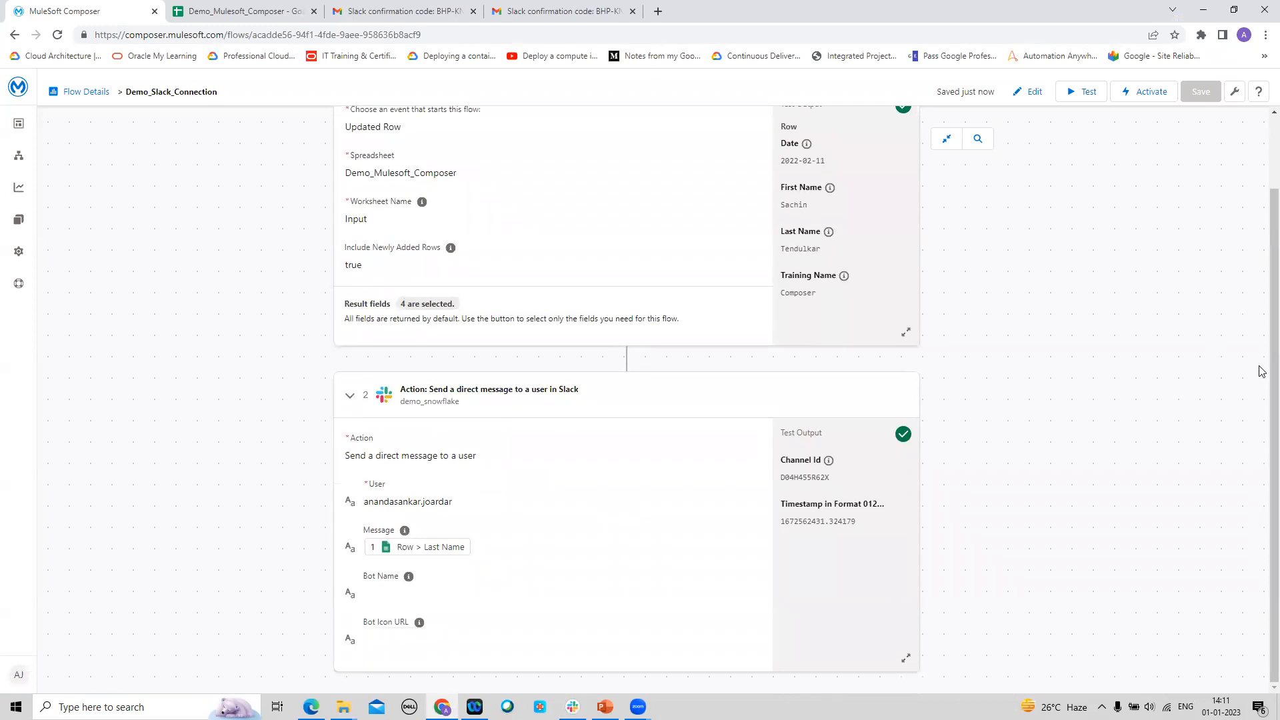
scroll(1262, 393, "up", 1)
scroll(1262, 414, "down", 1)
left_click(1028, 93)
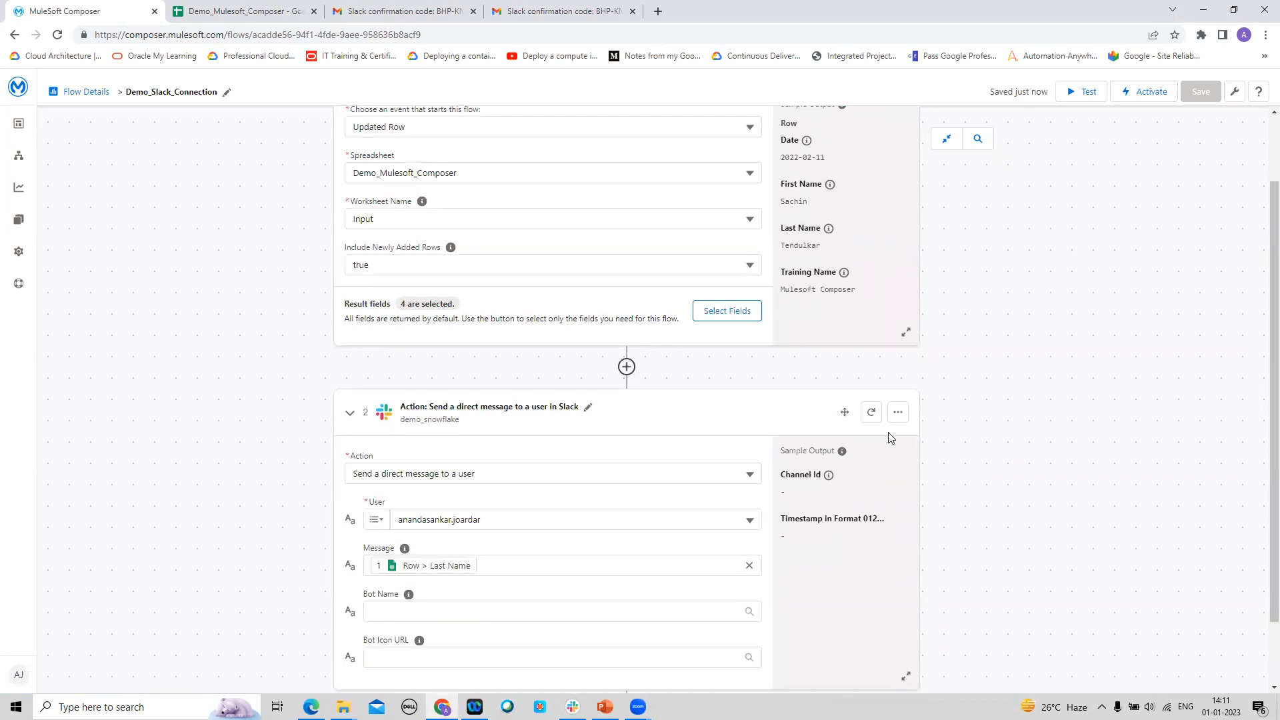
left_click(898, 413)
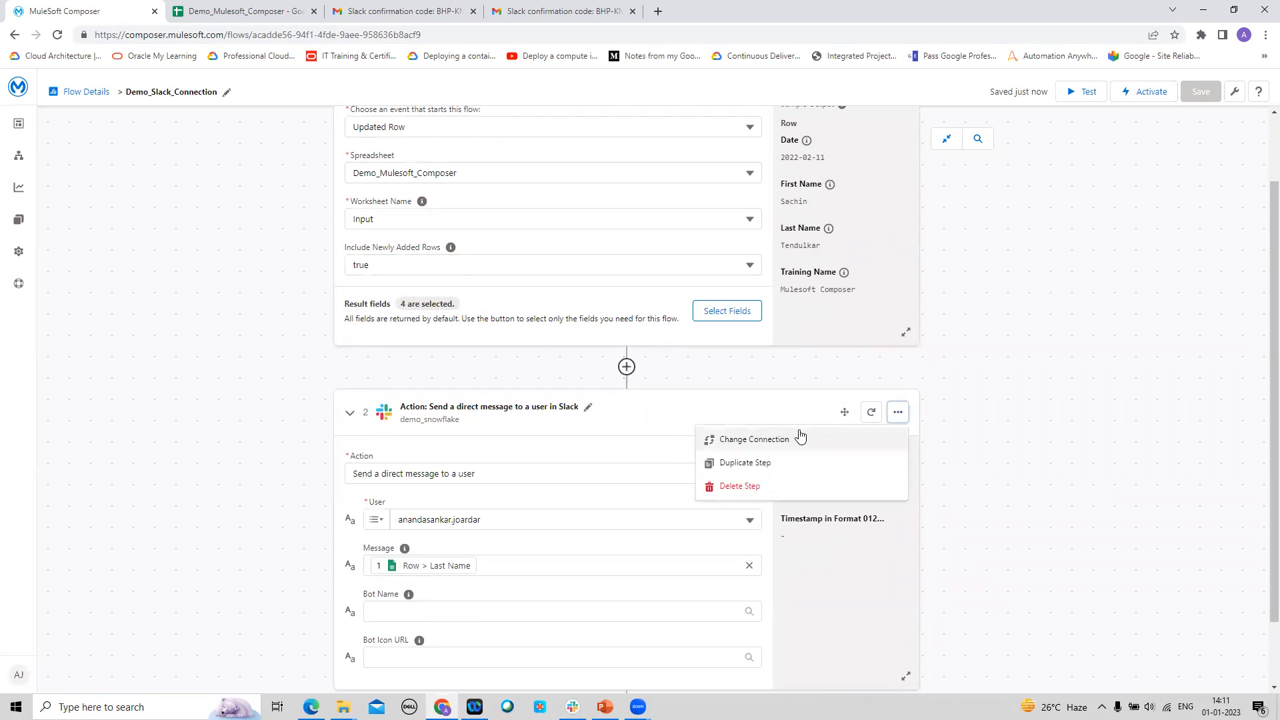
left_click(764, 484)
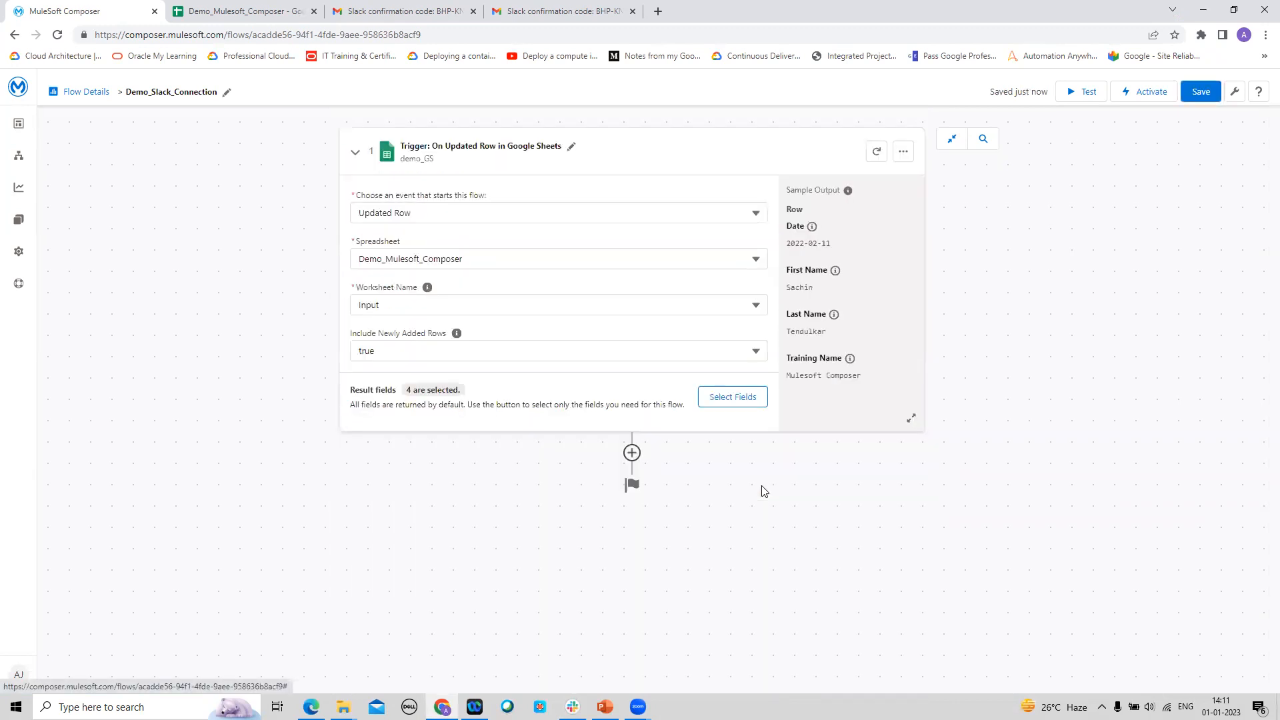
Step: Add a Slack system action after the trigger using the demo_snowflake connection, with the action Get user by email
left_click(632, 454)
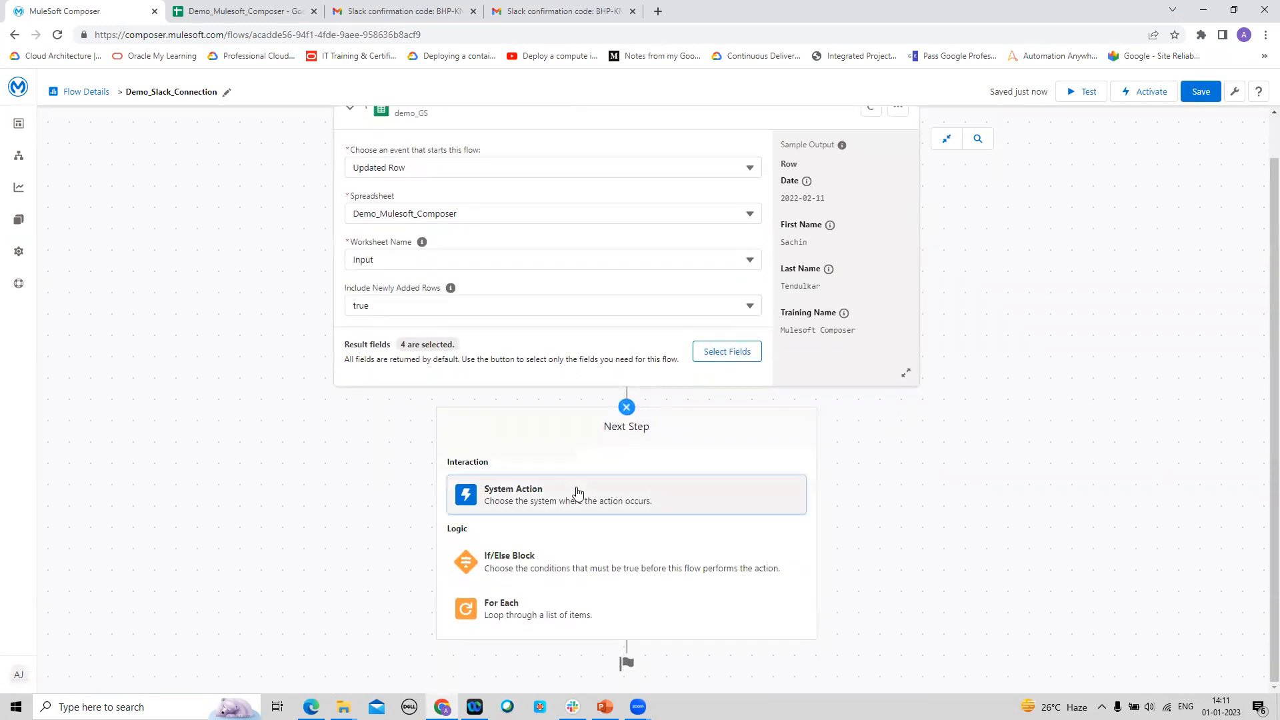
left_click(578, 494)
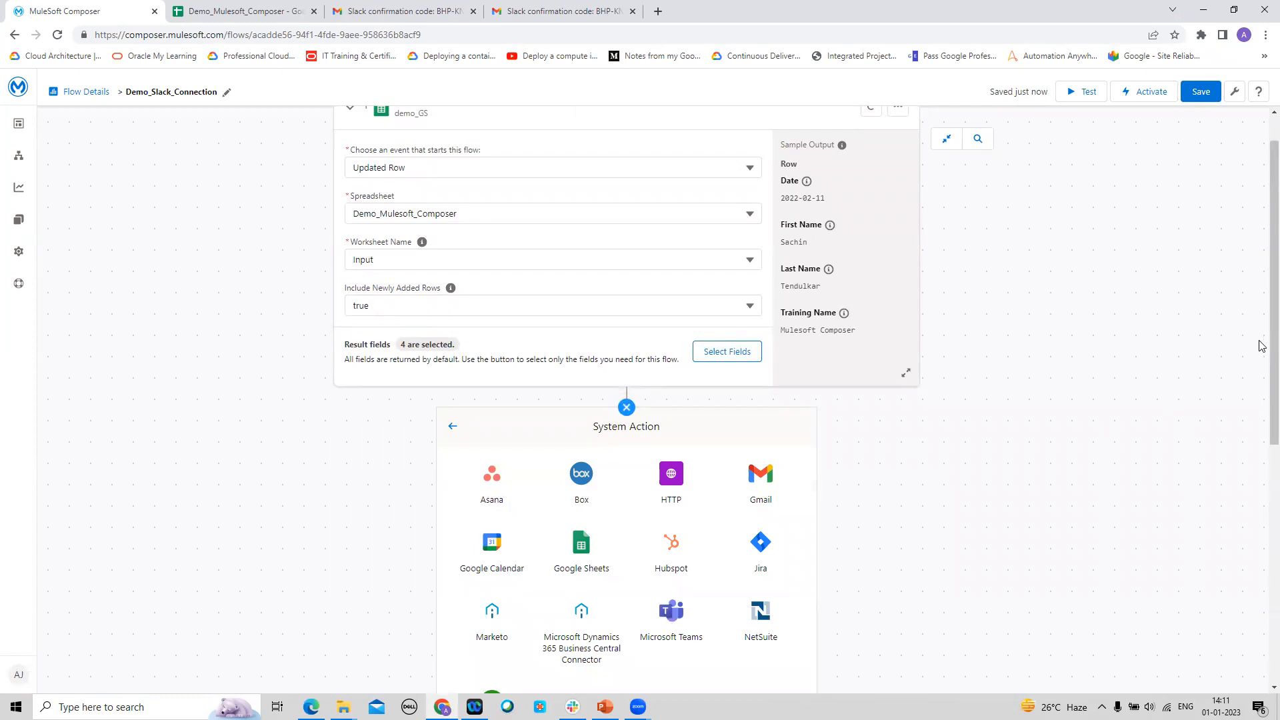
scroll(1260, 400, "down", 6)
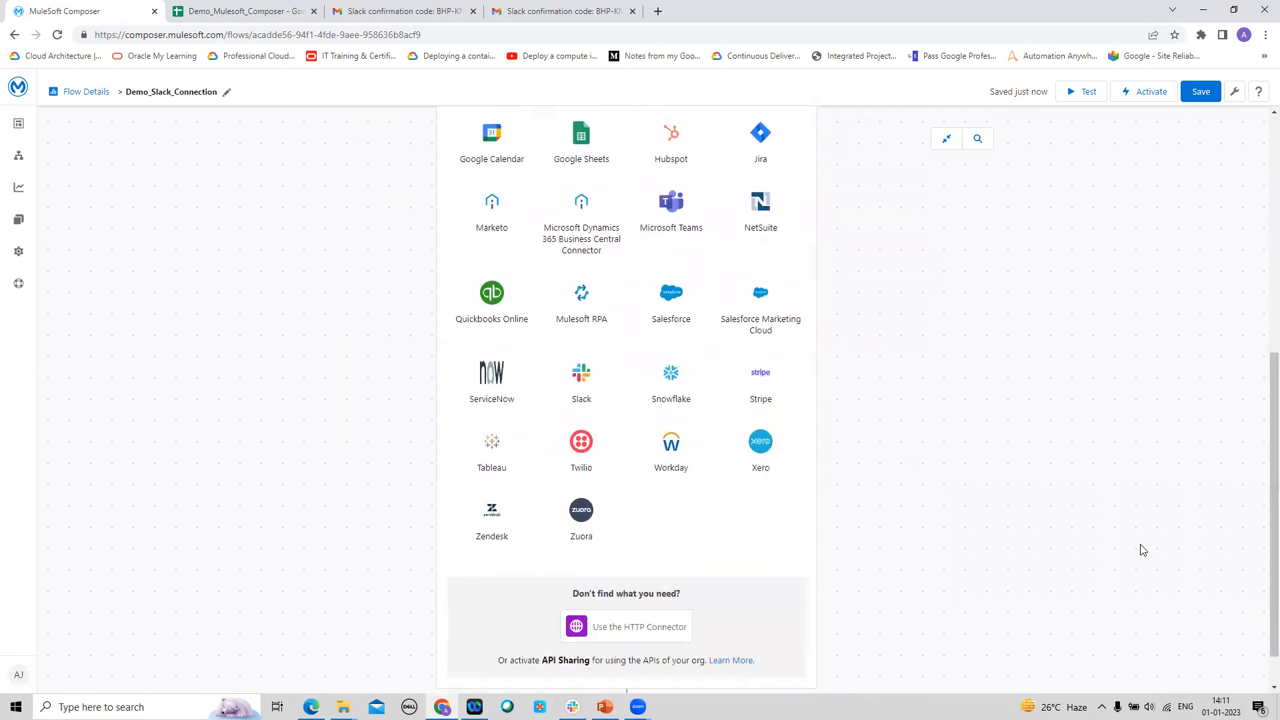
left_click(579, 374)
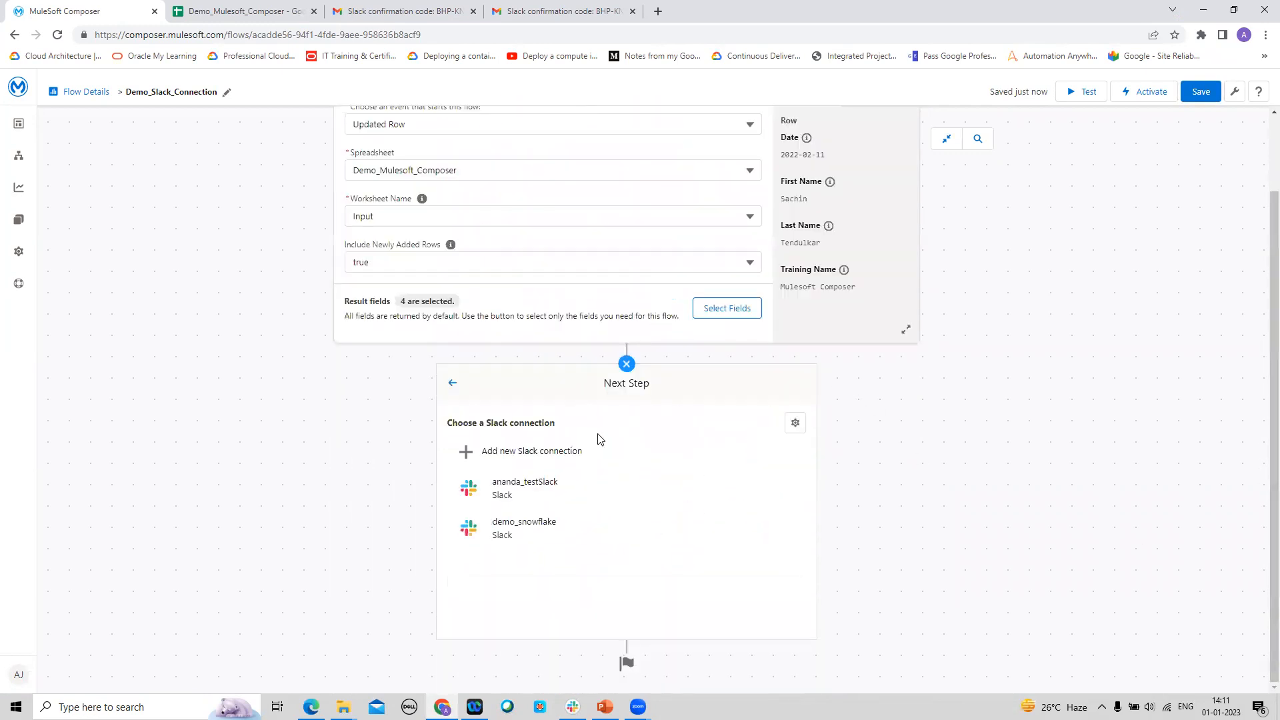
left_click(590, 528)
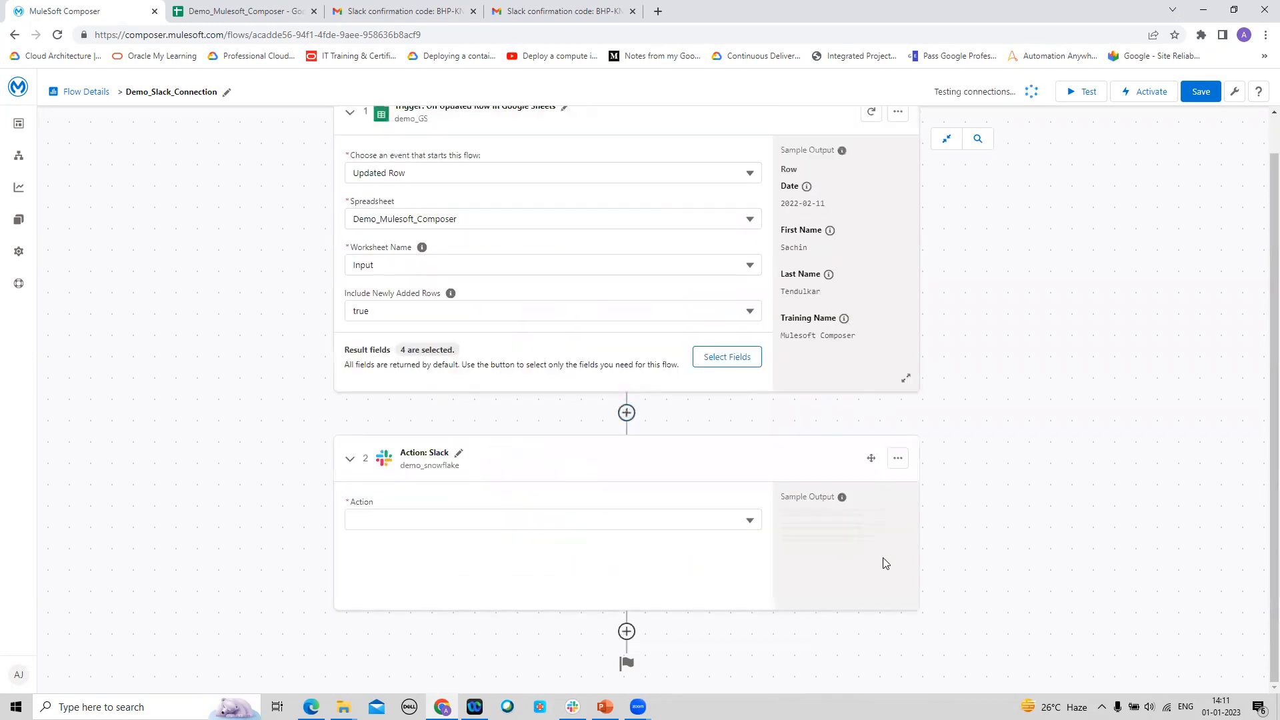
left_click(750, 524)
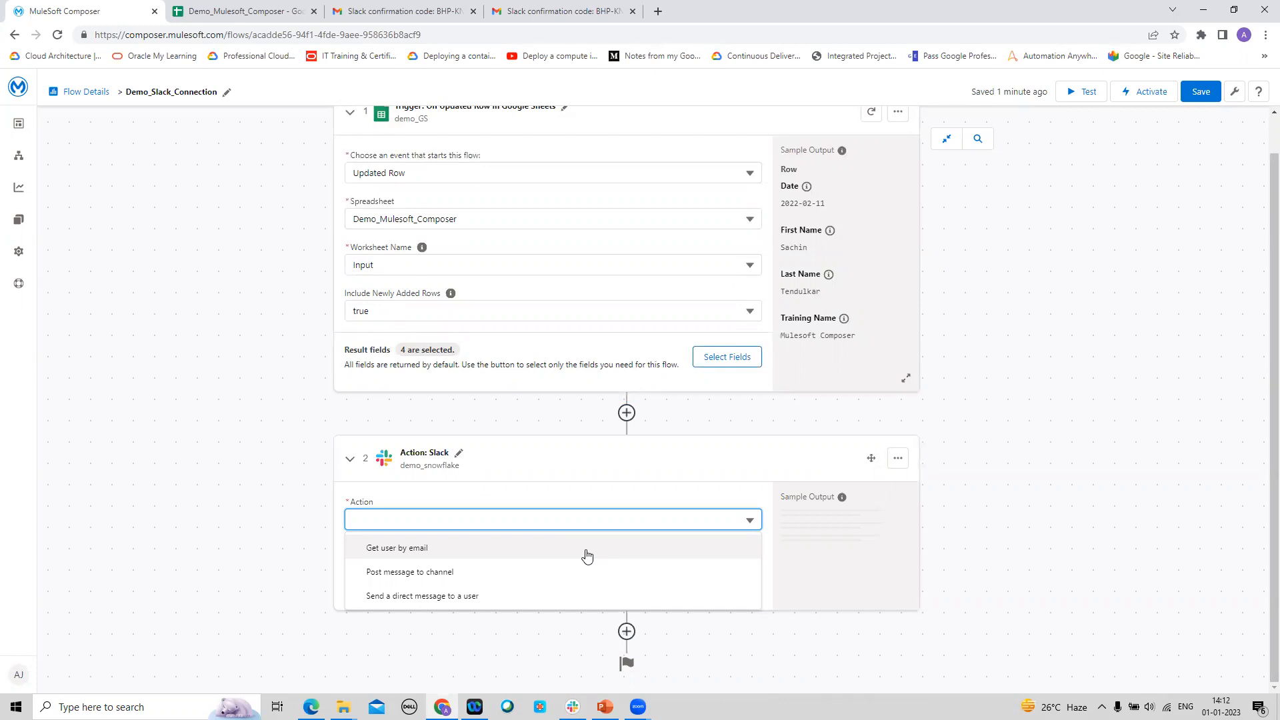
left_click(546, 548)
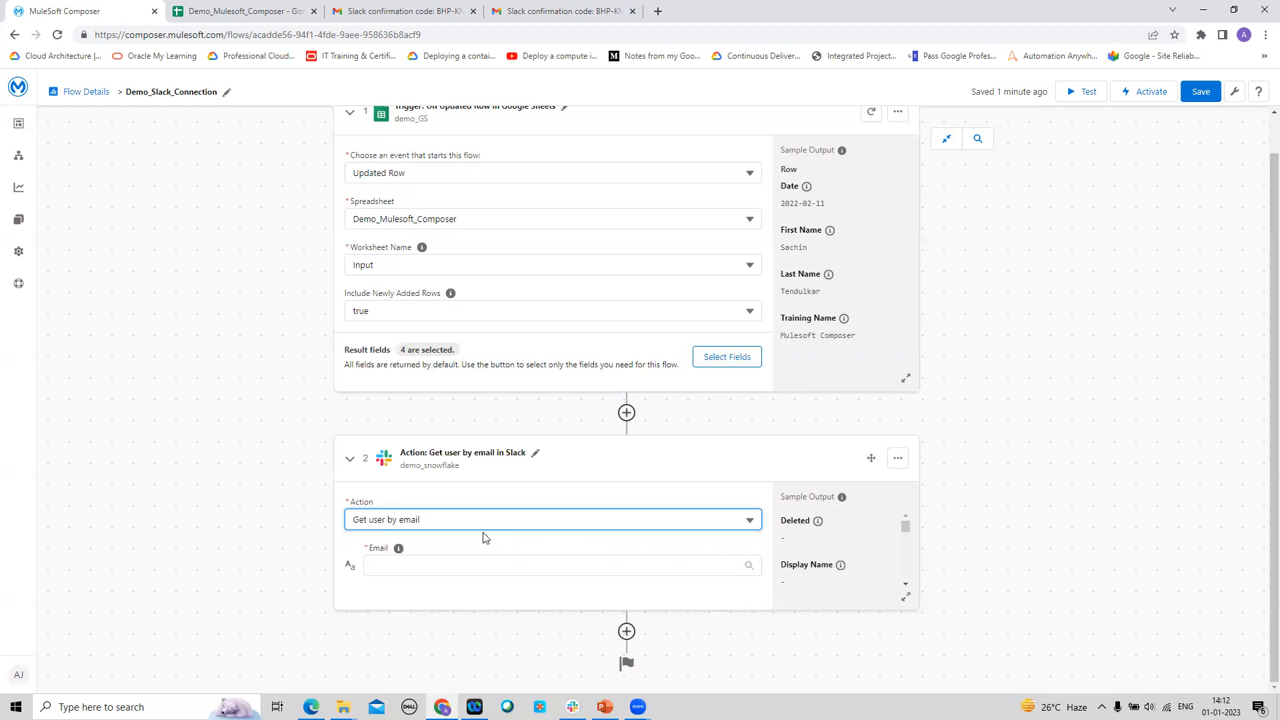
Step: Enter the workspace owner's email address as the Email of the Get user by email action
left_click(433, 566)
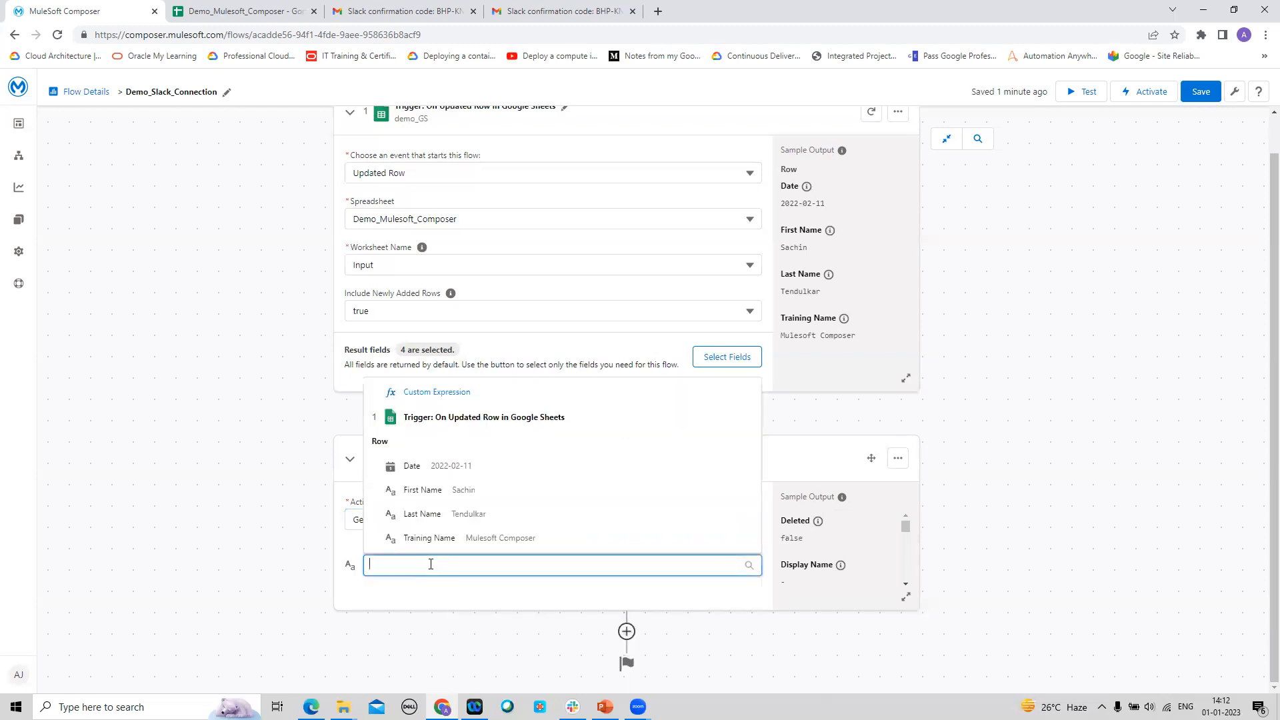
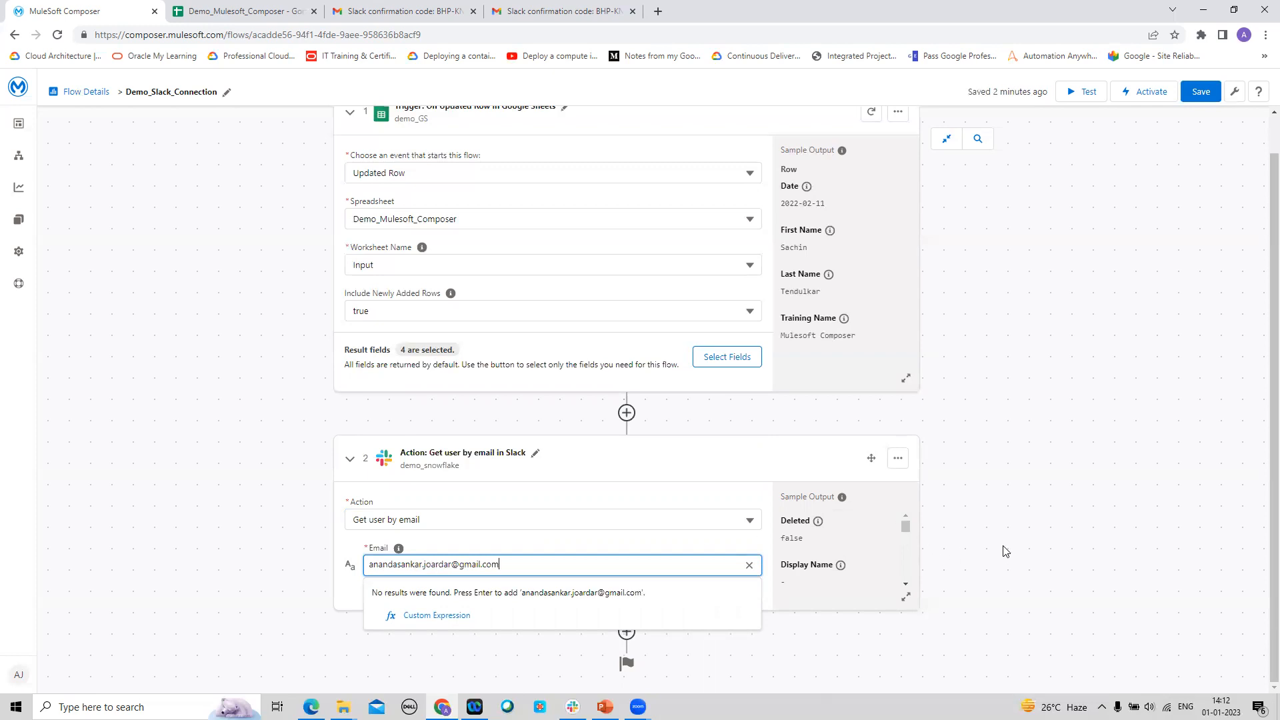
key("Return")
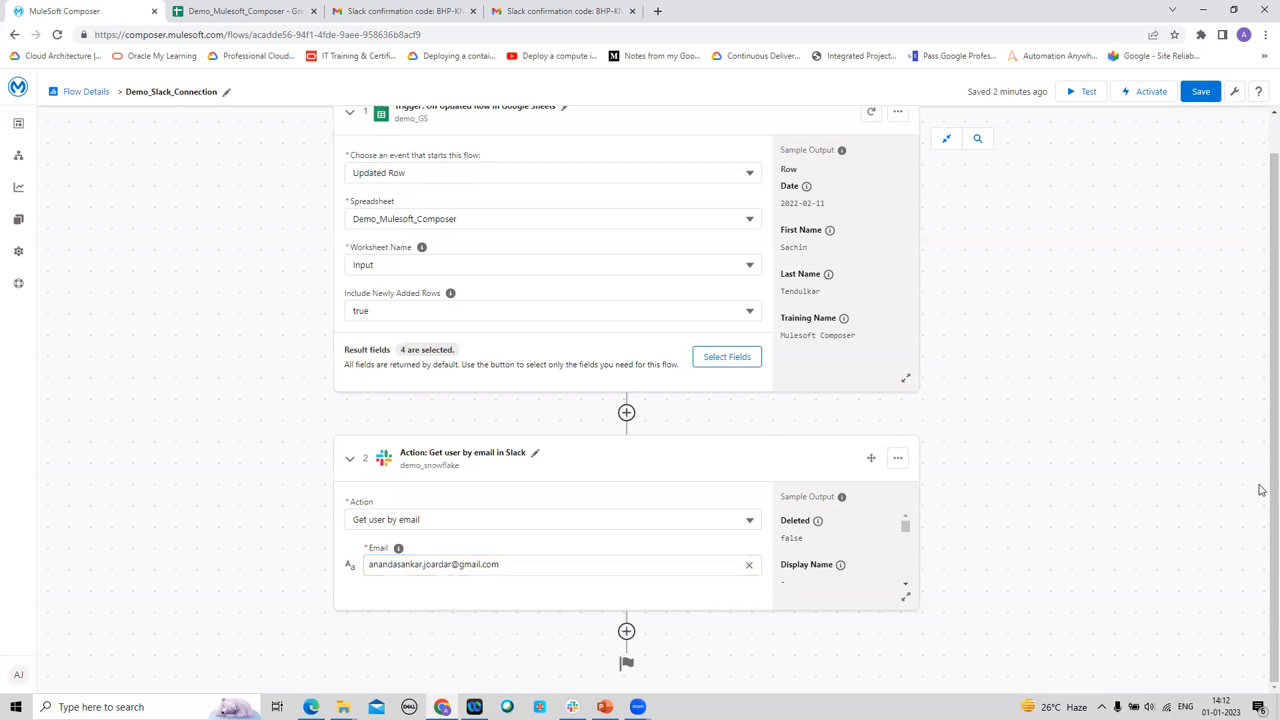
Step: Add another Slack system action after the user lookup using the demo_snowflake connection, with the action Send a direct message to a user
left_click(627, 632)
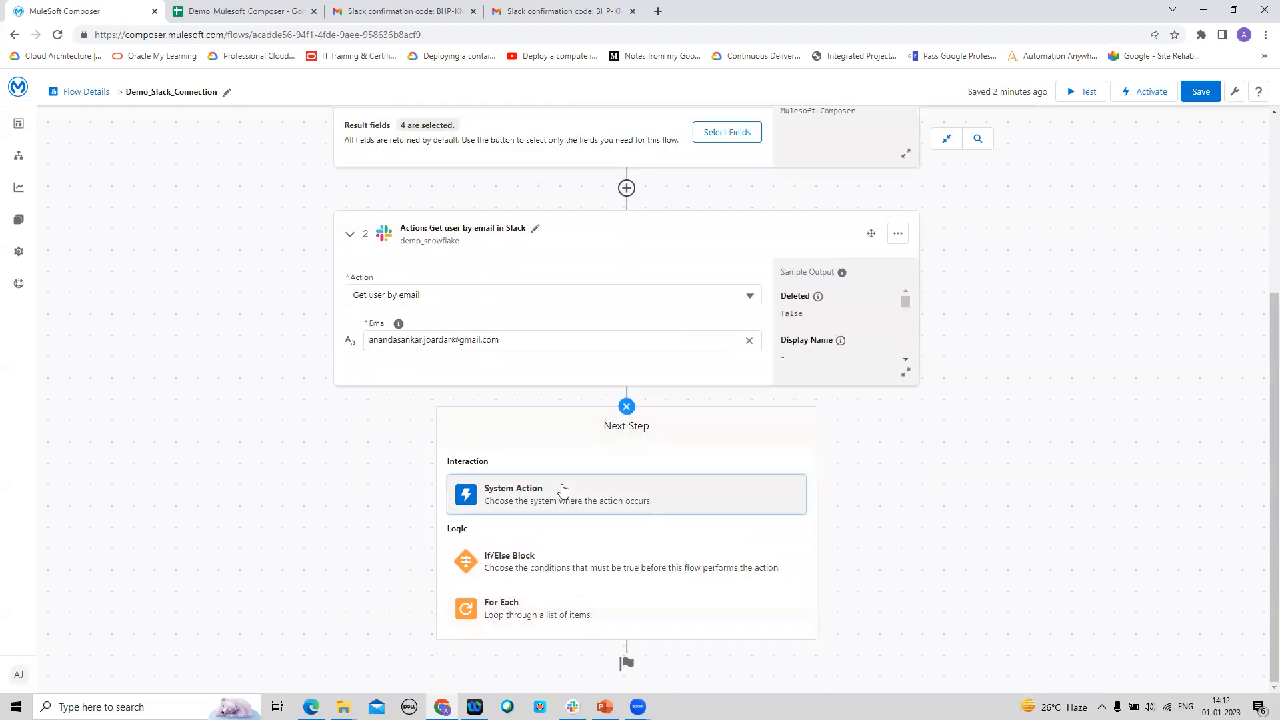
left_click(564, 490)
scroll(1262, 489, "down", 2)
scroll(1260, 513, "down", 4)
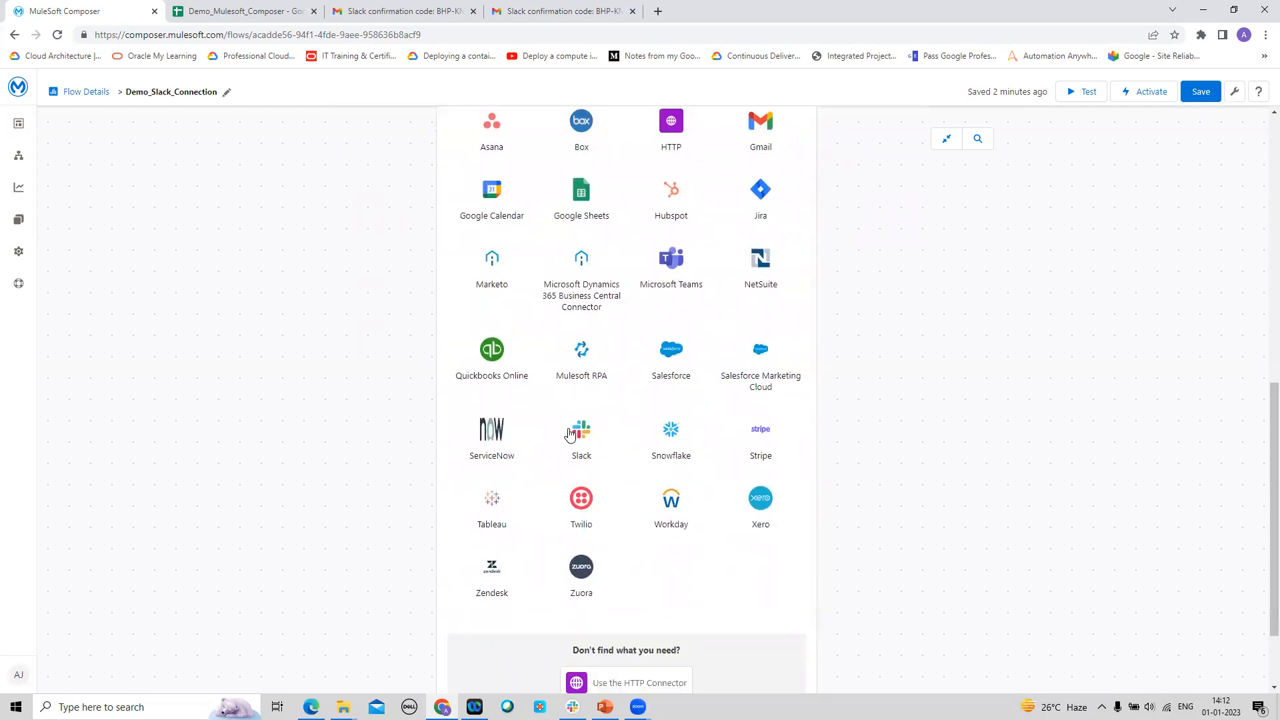
left_click(570, 434)
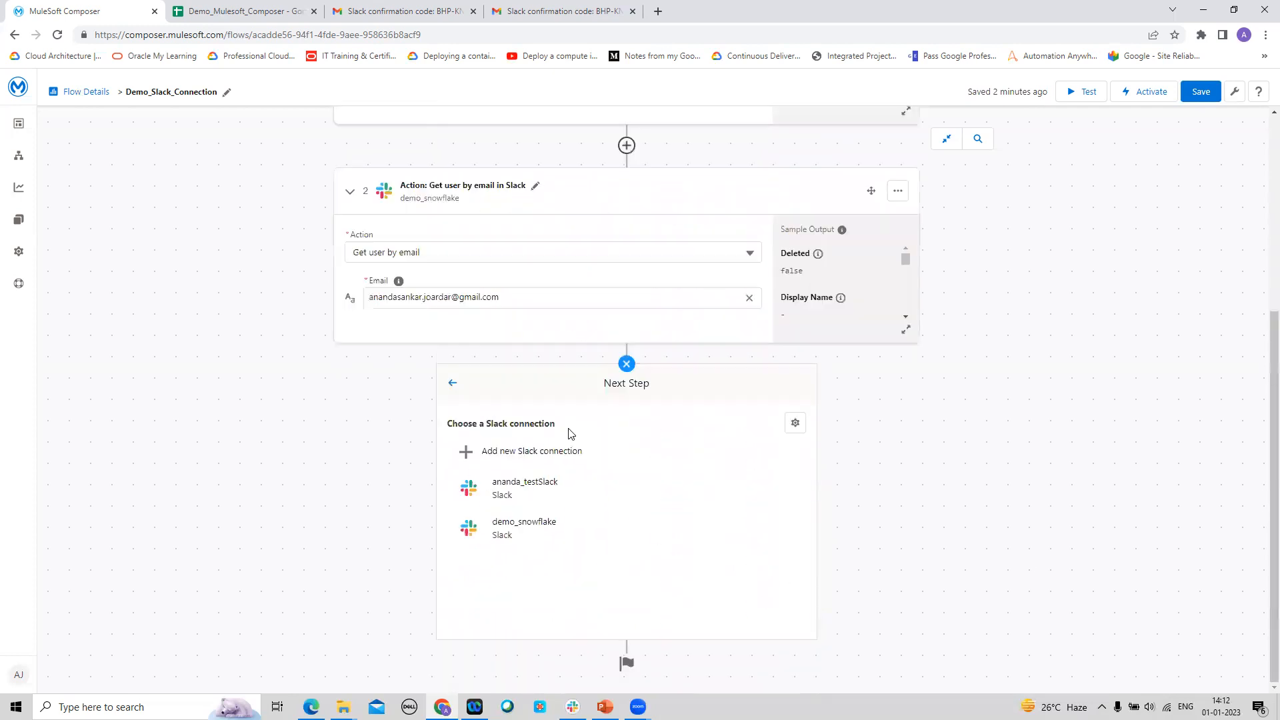
left_click(530, 528)
left_click(747, 521)
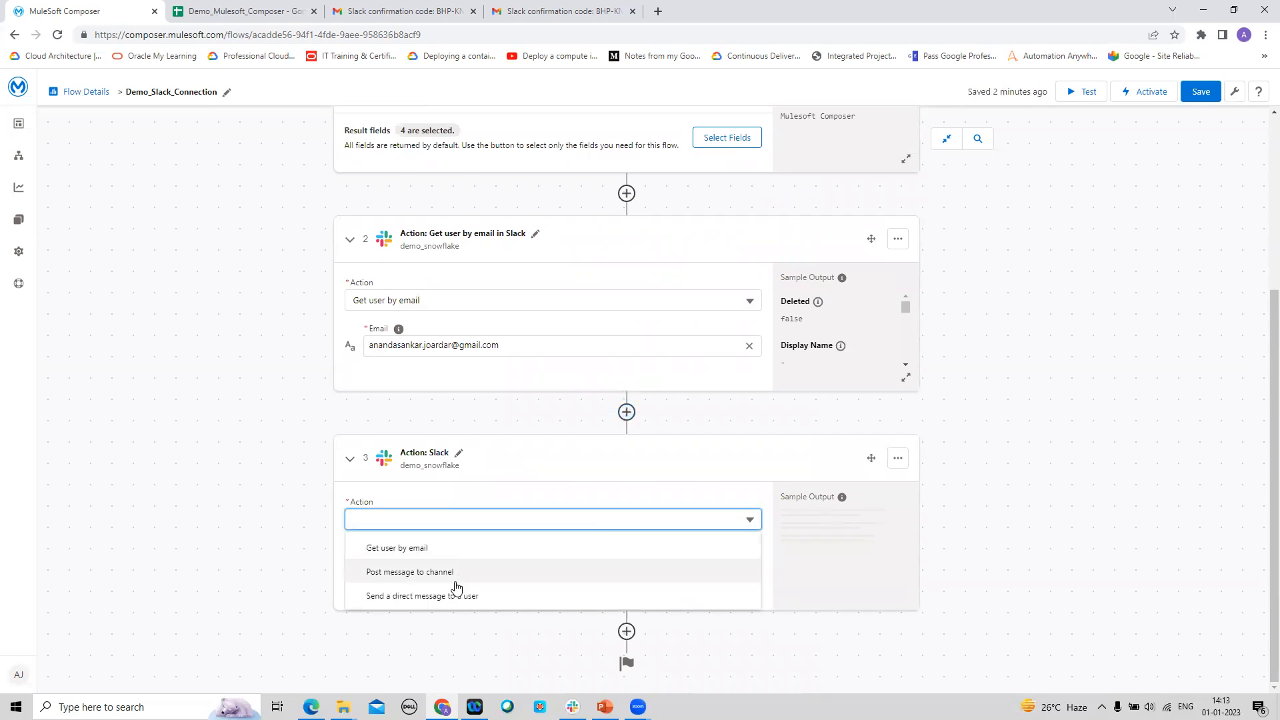
left_click(452, 597)
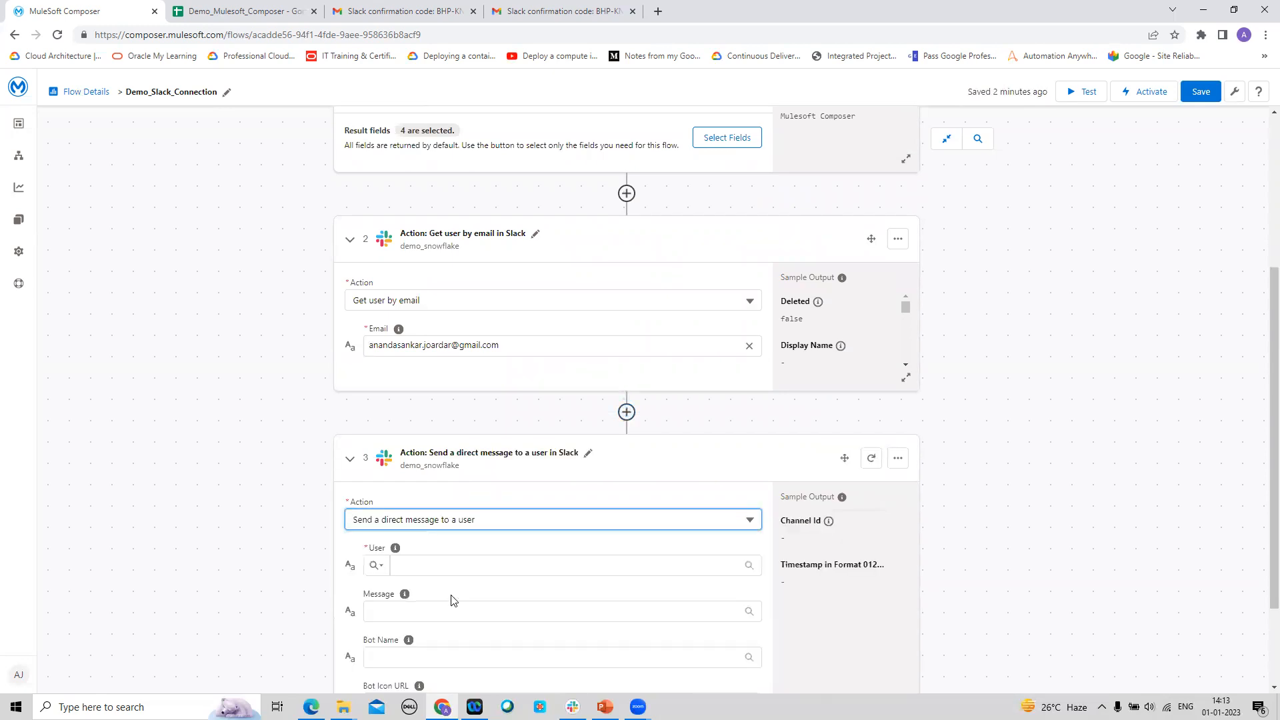
Step: Map the direct message's User to the User ID from Get user by email and its Message to the trigger row's Training Name
scroll(1262, 421, "down", 2)
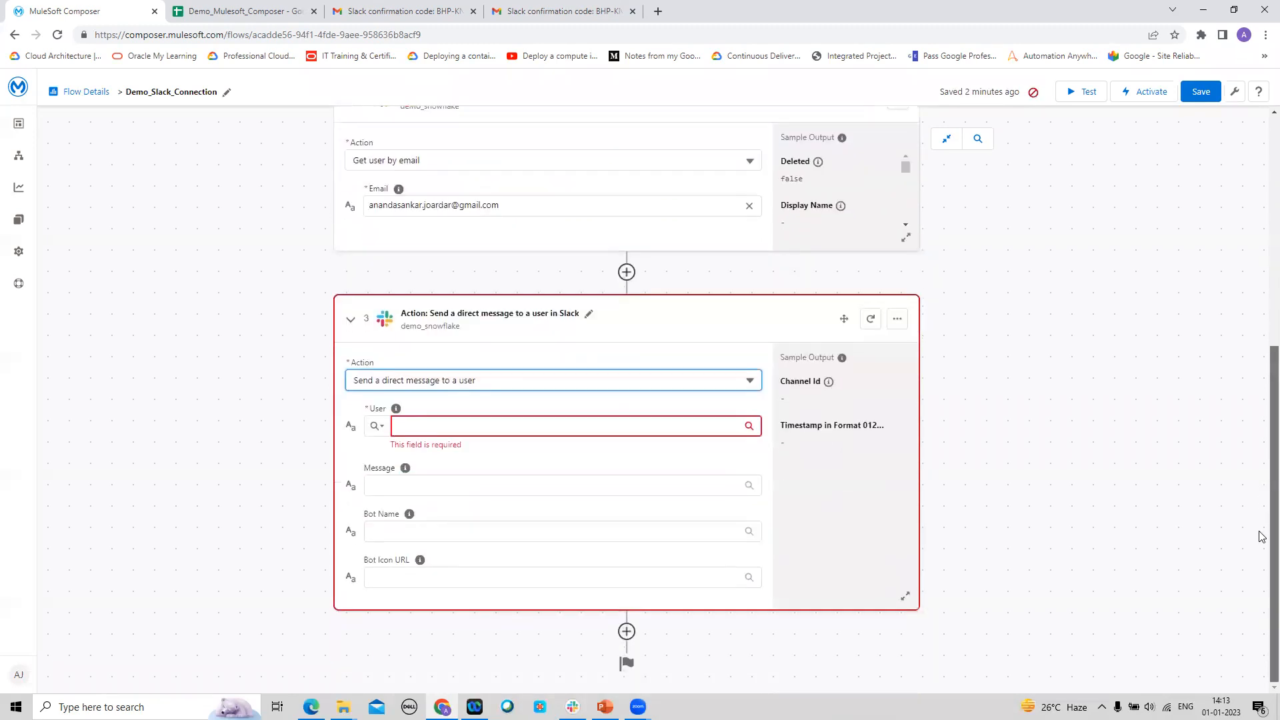
left_click(749, 429)
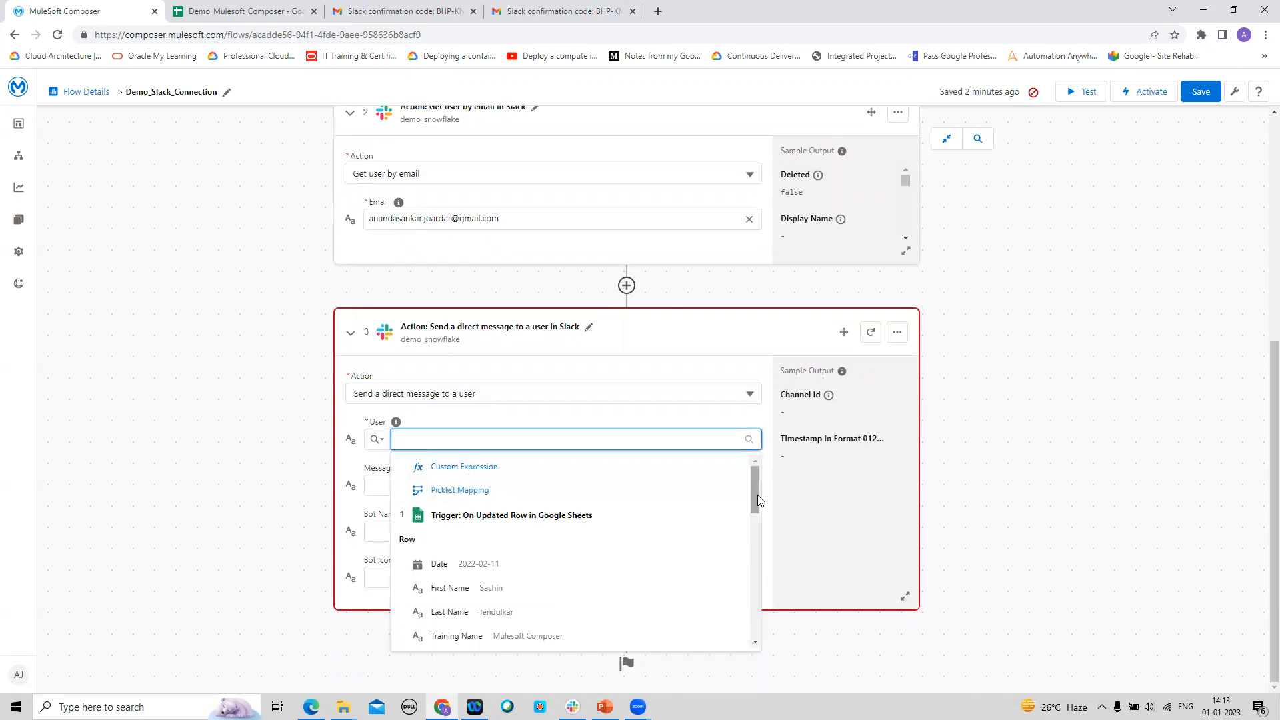
left_click_drag(756, 486, 750, 616)
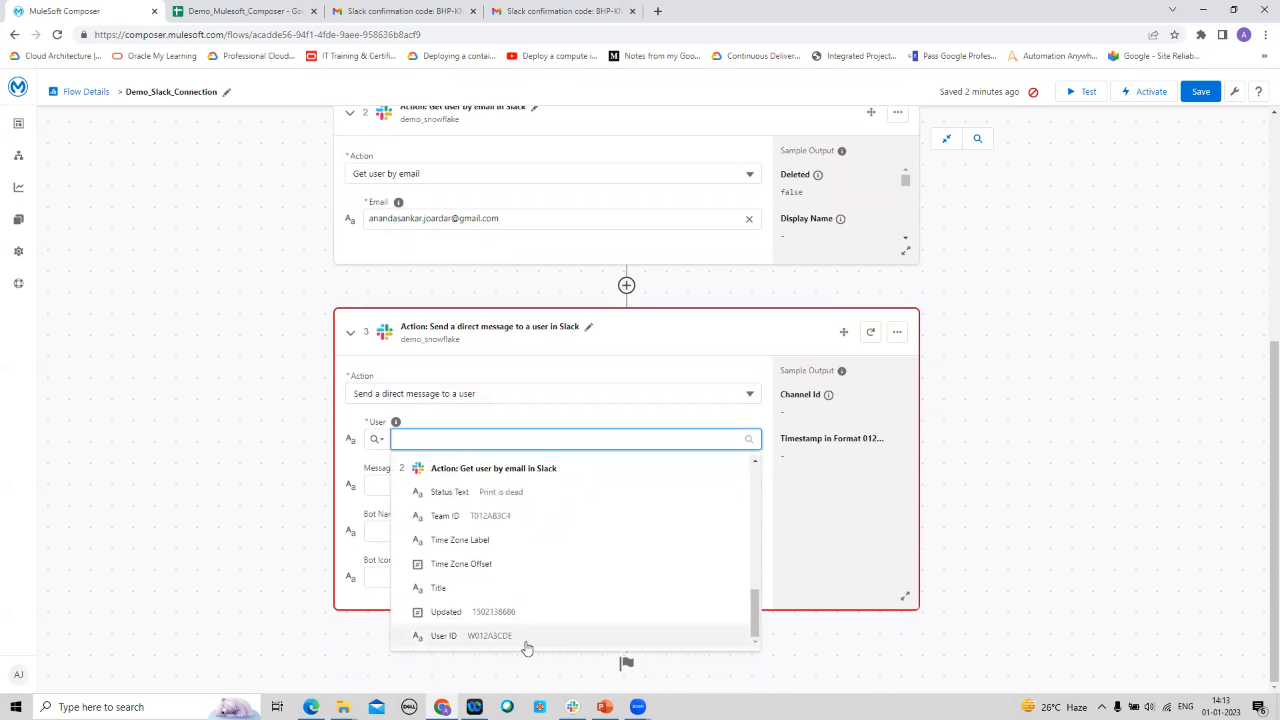
left_click(484, 639)
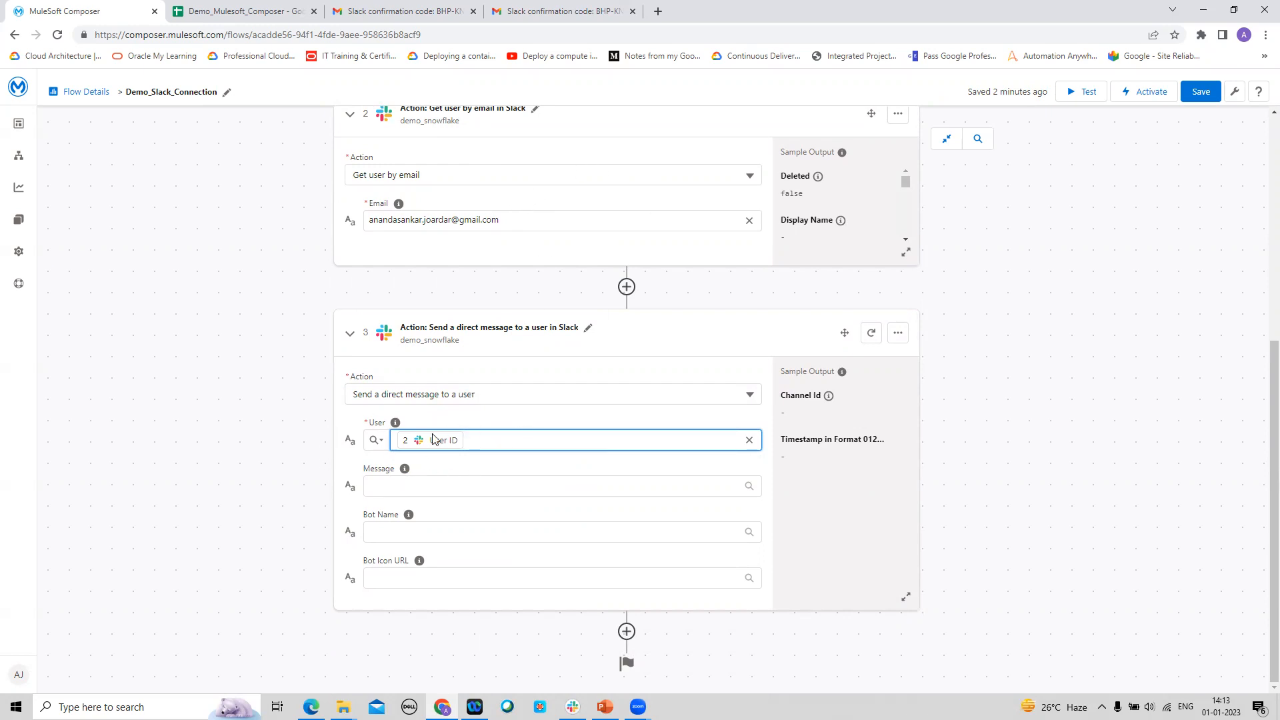
left_click(476, 485)
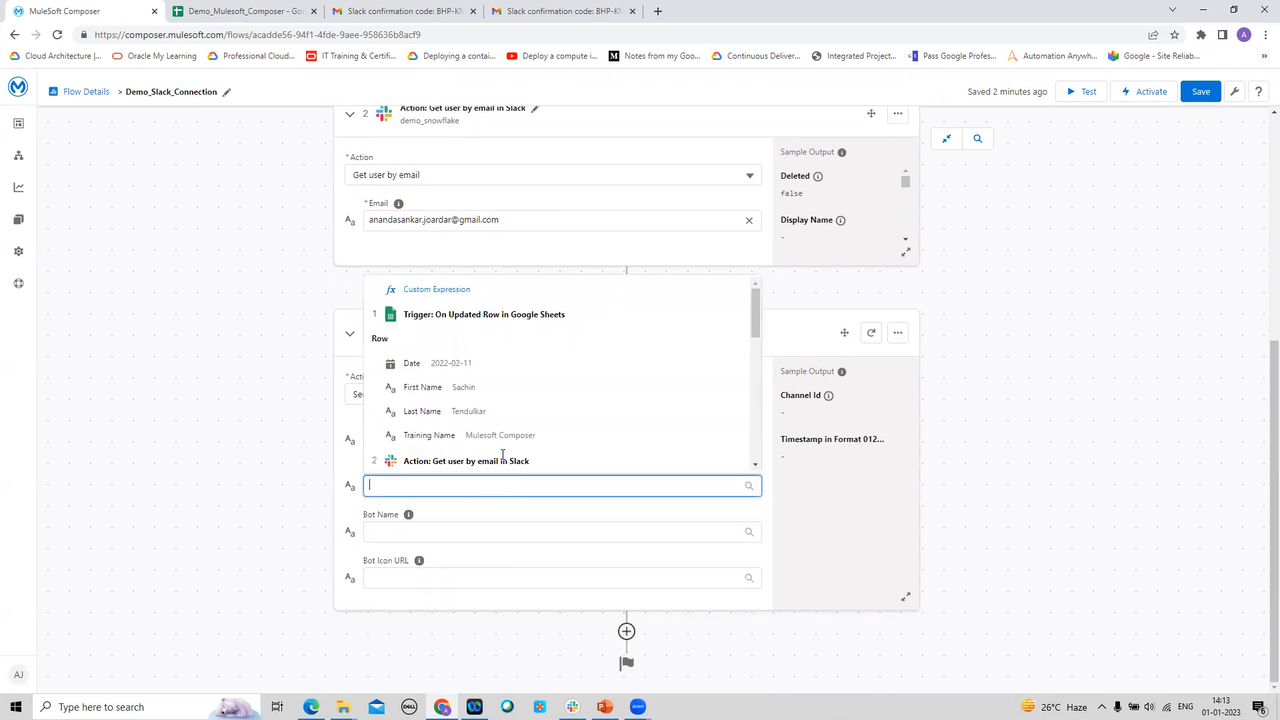
left_click(480, 437)
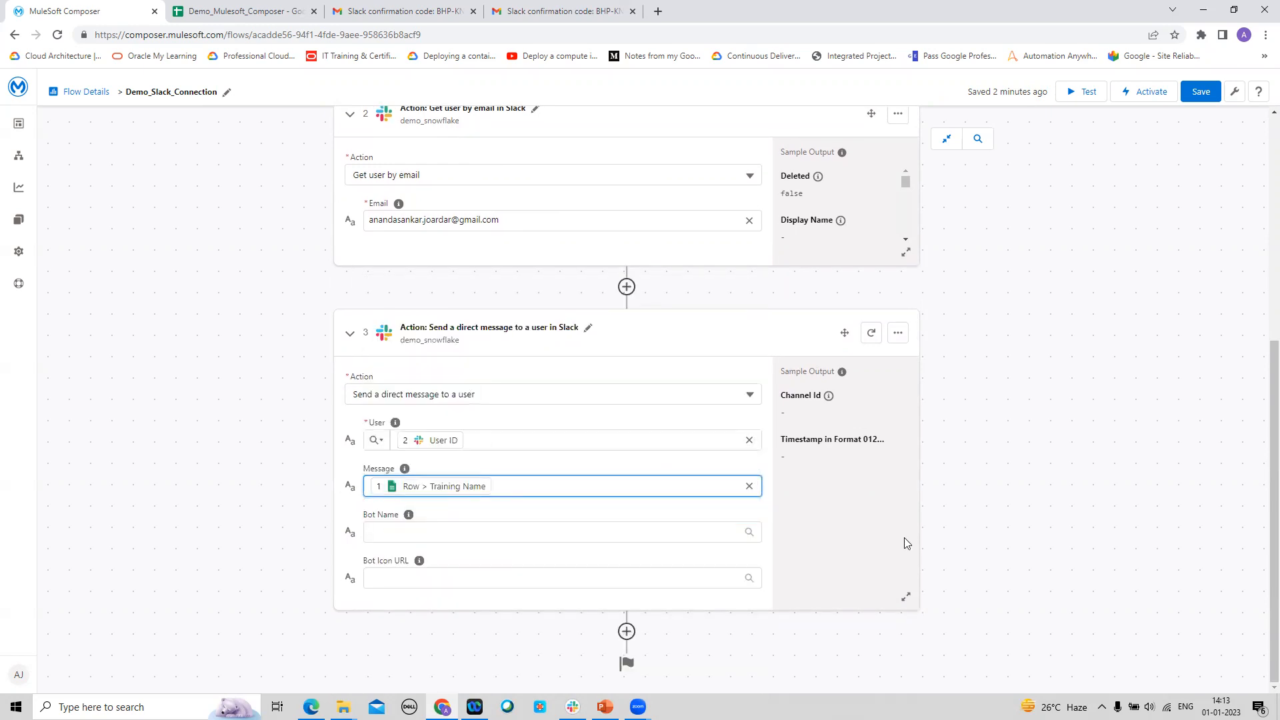
scroll(1261, 374, "up", 5)
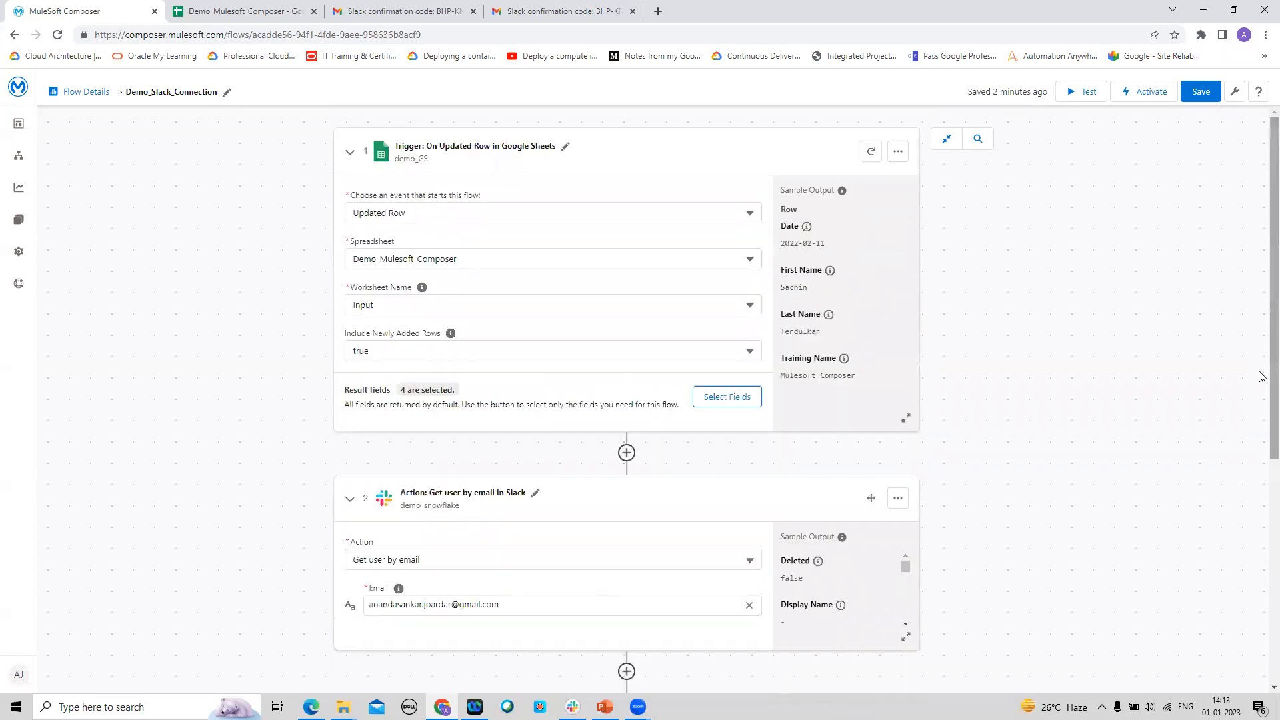
Step: Save the Demo_Slack_Connection flow and start a test run
scroll(1260, 307, "down", 5)
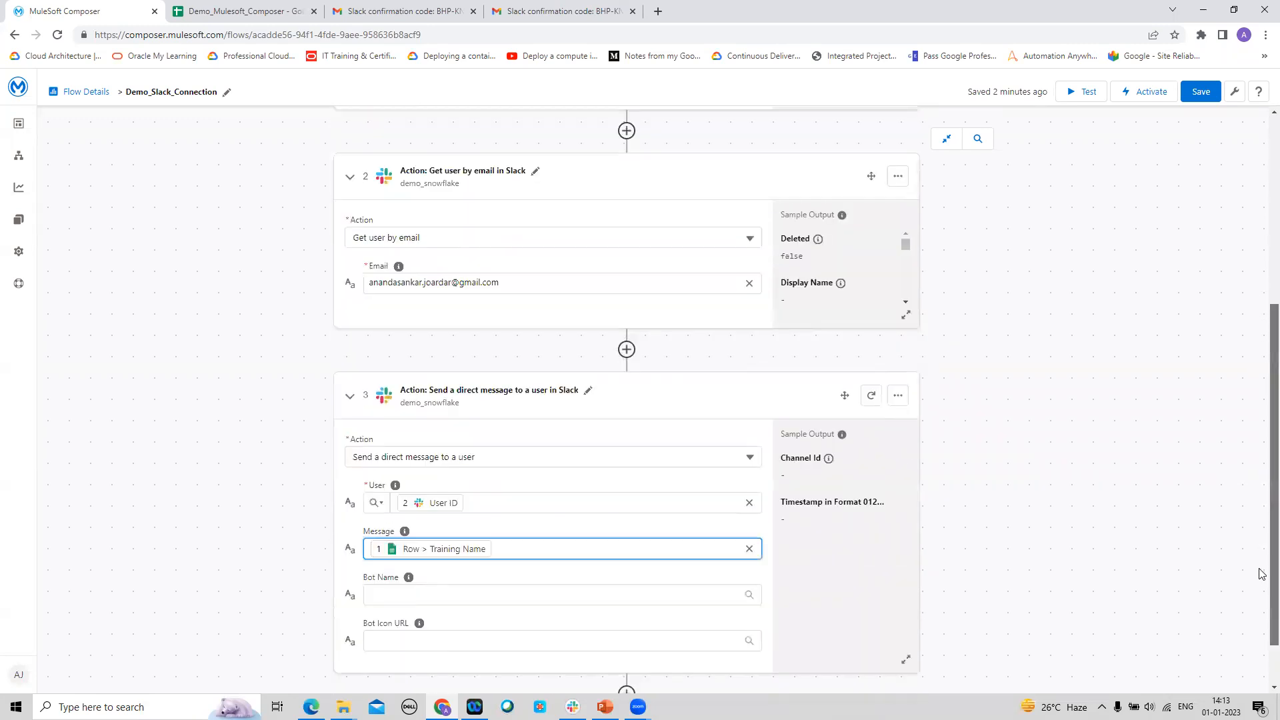
scroll(1262, 574, "down", 1)
left_click(1203, 92)
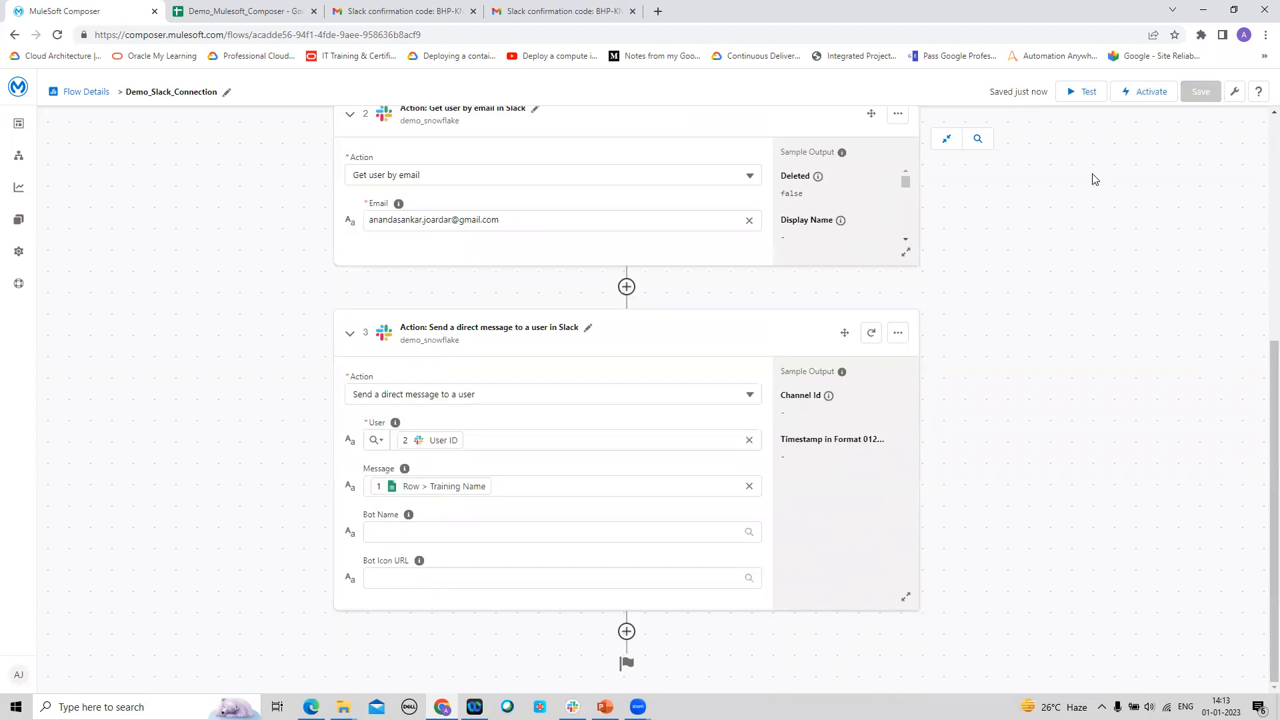
left_click(1080, 93)
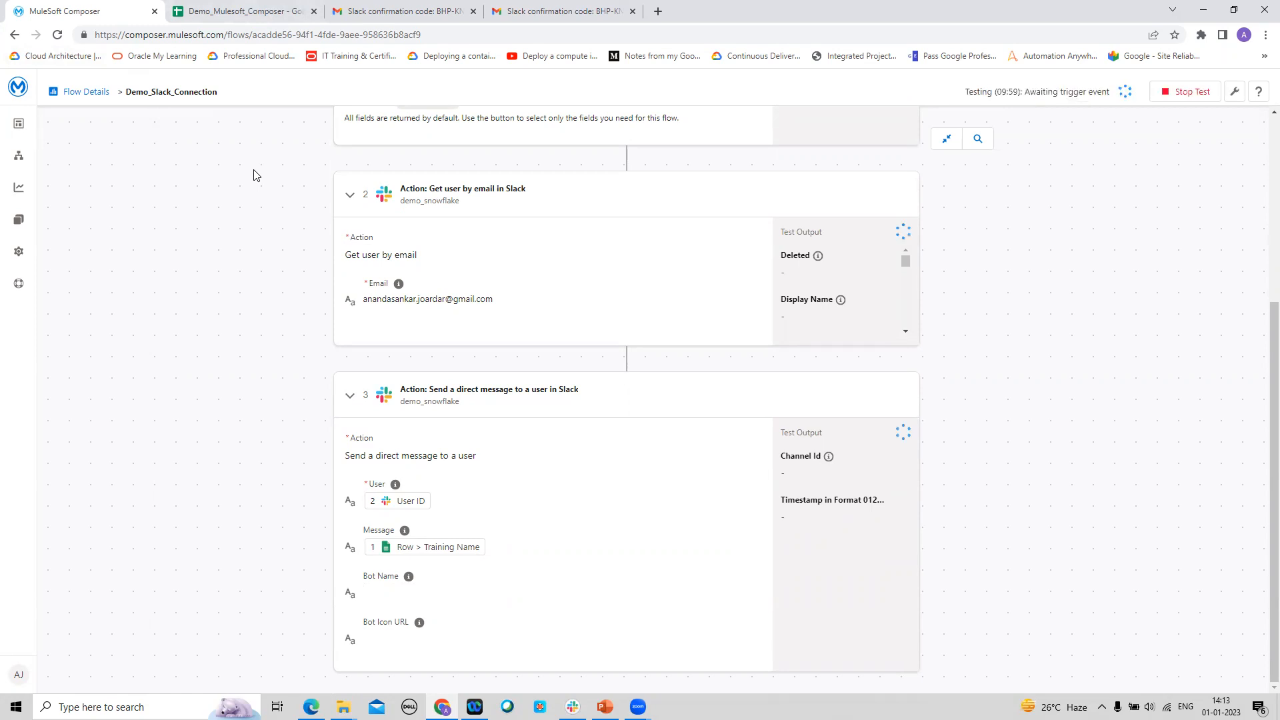
Step: In the Demo_Mulesoft_Composer Google Sheet, change the Training Name in row 2 of the Input worksheet to DaTAwEAVE
left_click(241, 12)
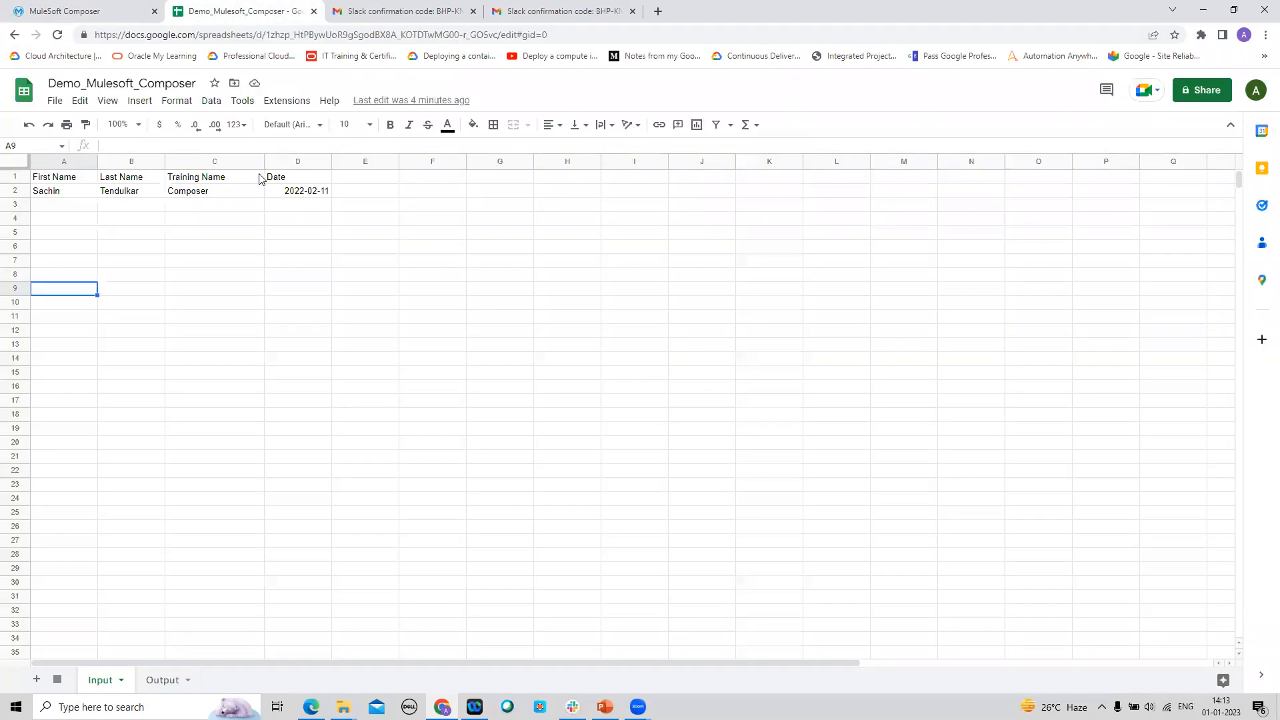
left_click(220, 193)
double_click(212, 193)
left_click_drag(212, 193, 152, 196)
type("D")
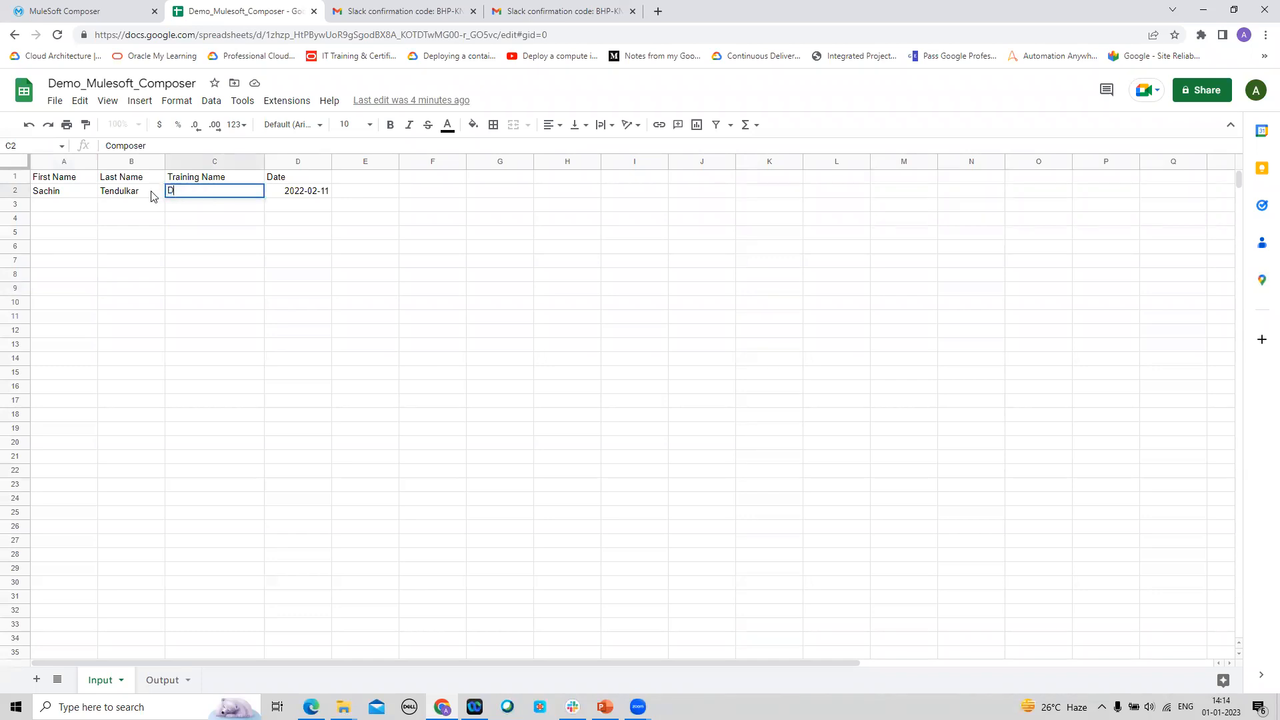
type("aTAwEAVE")
left_click(229, 280)
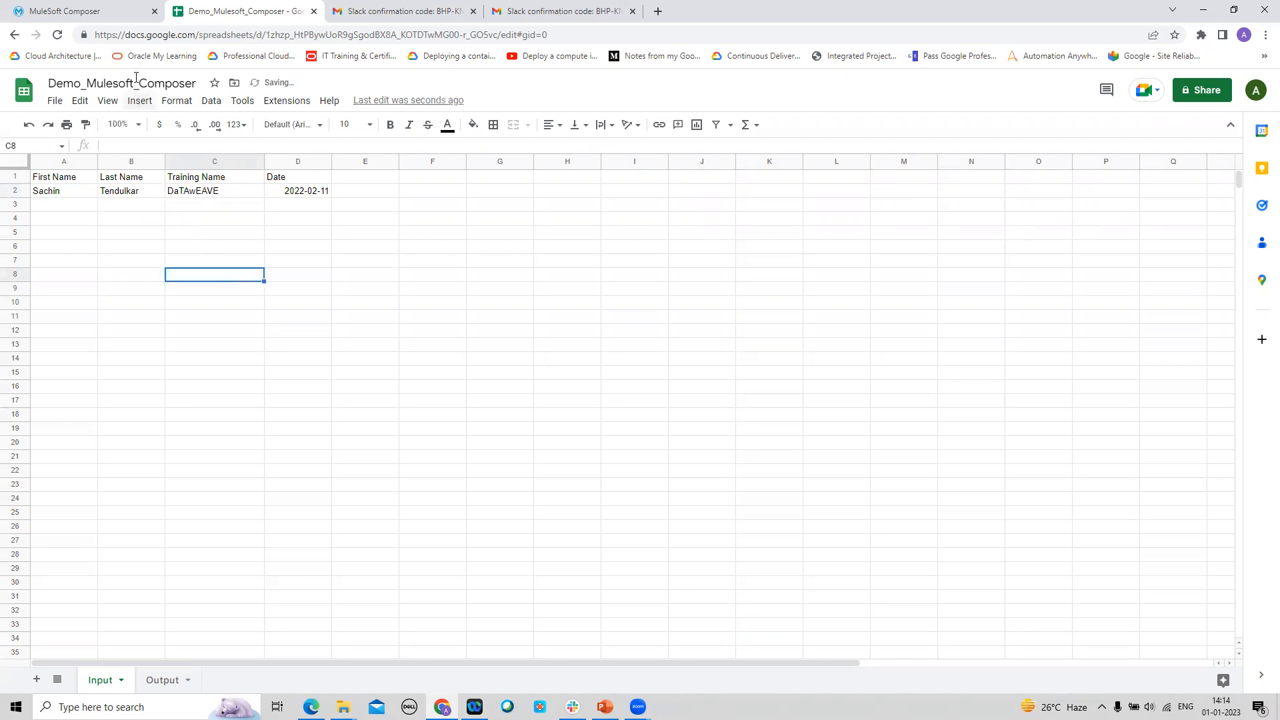
Step: Return to the MuleSoft Composer flow and check the test output of the trigger and both Slack actions
left_click(111, 18)
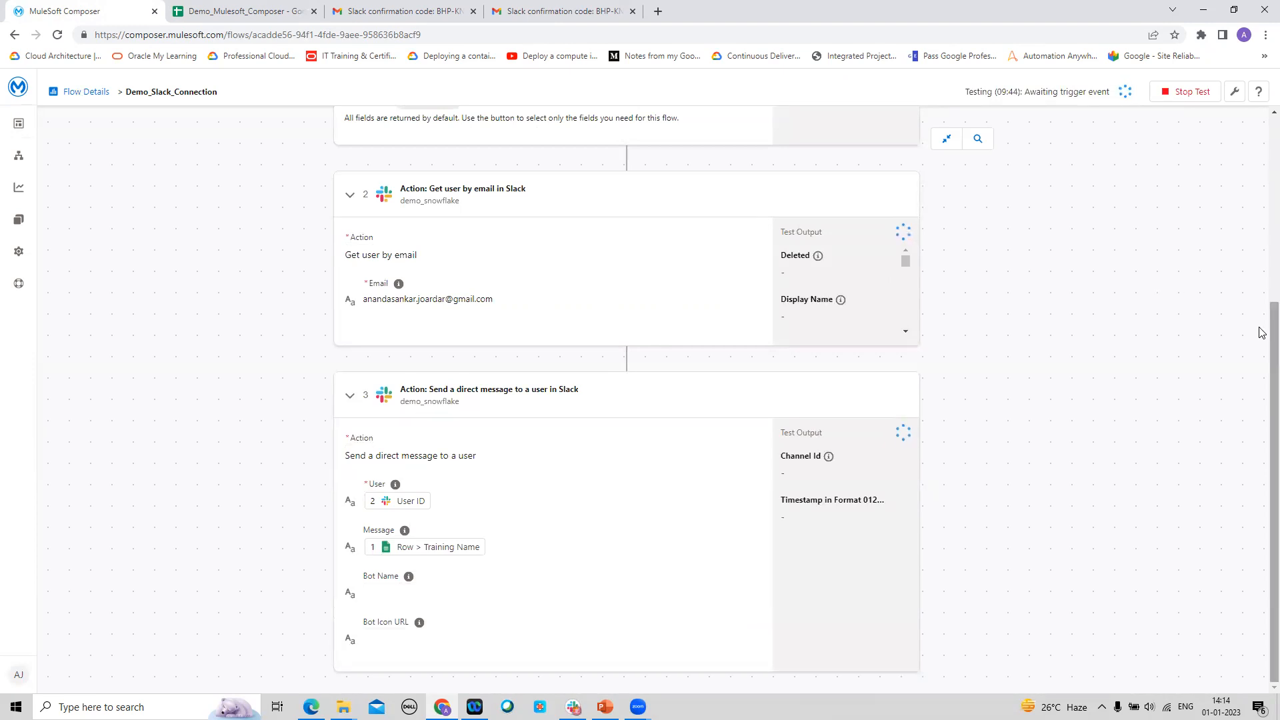
scroll(1259, 233, "up", 4)
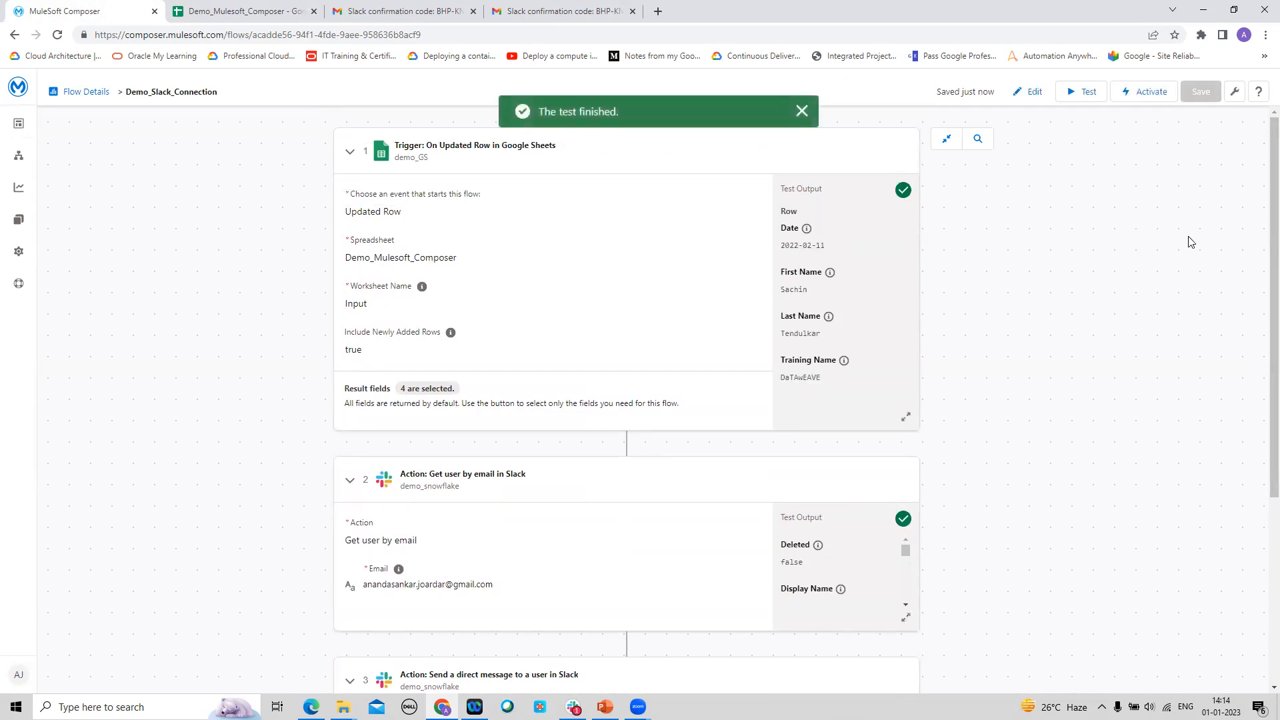
scroll(1262, 414, "down", 3)
scroll(1262, 414, "down", 1)
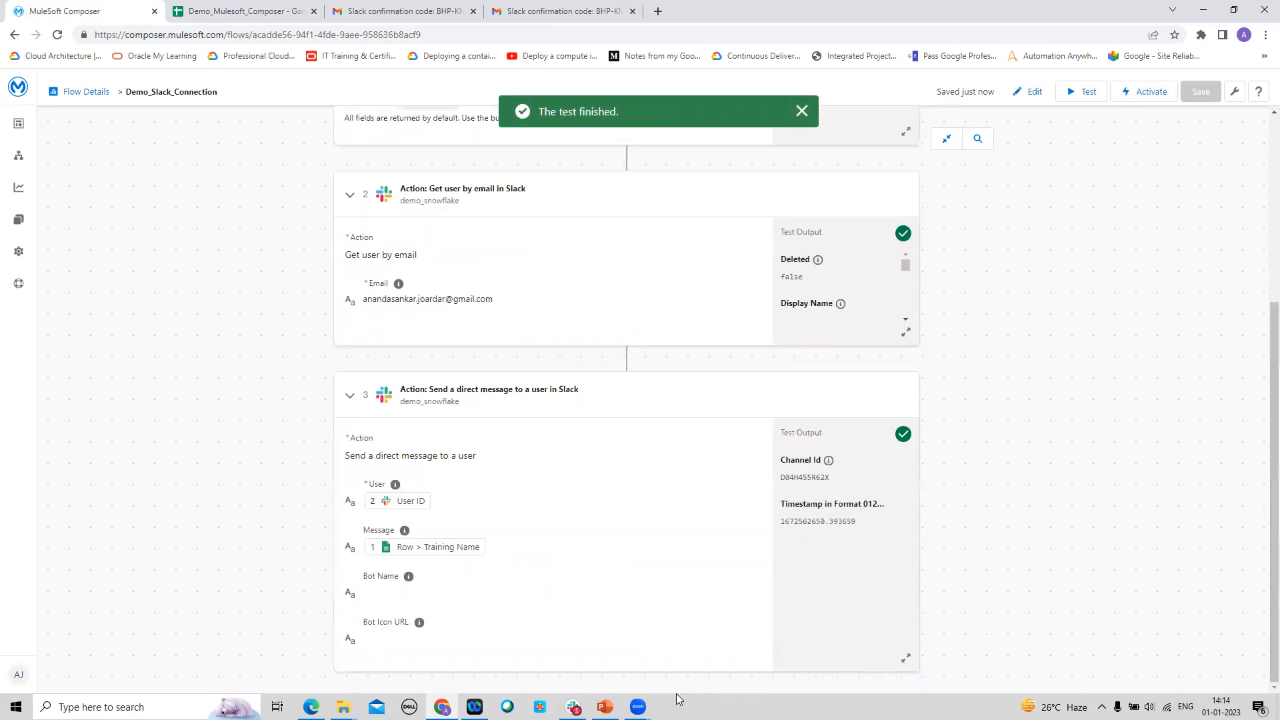
Step: Switch to Slack to check the latest direct message from the MuleSoft Composer app, and return to the flow in Composer
left_click(573, 706)
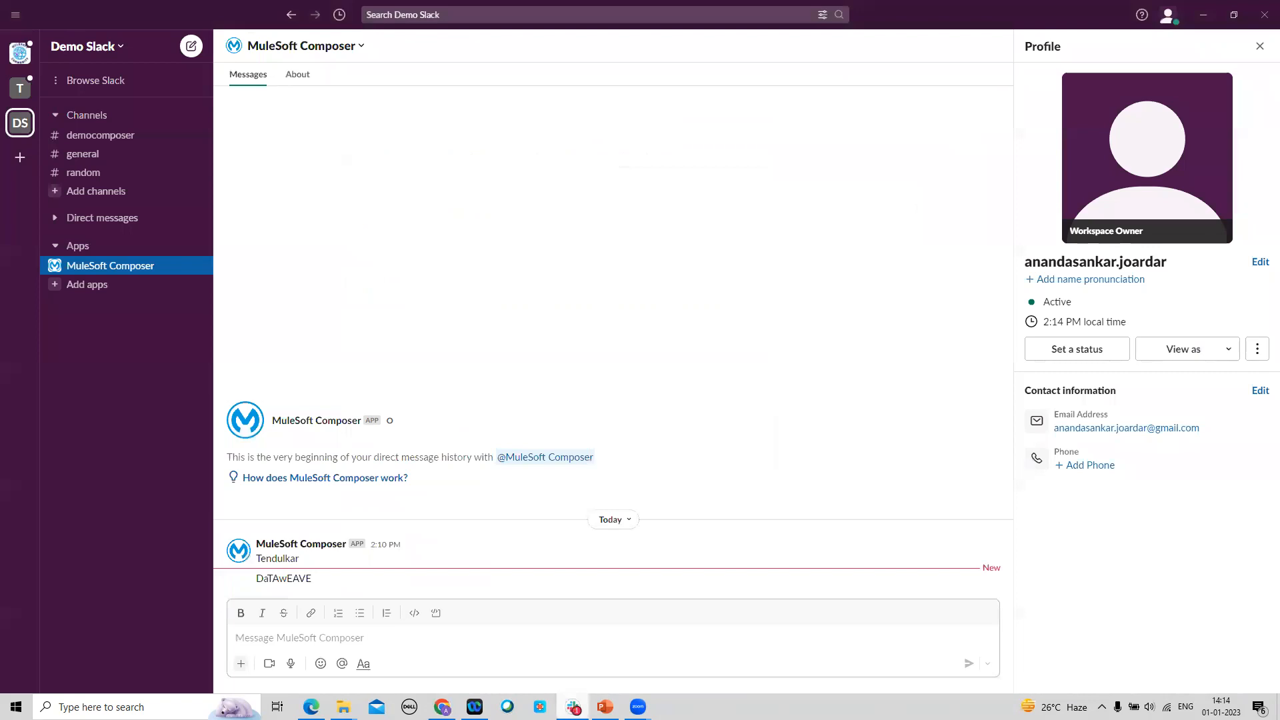
left_click_drag(257, 579, 335, 585)
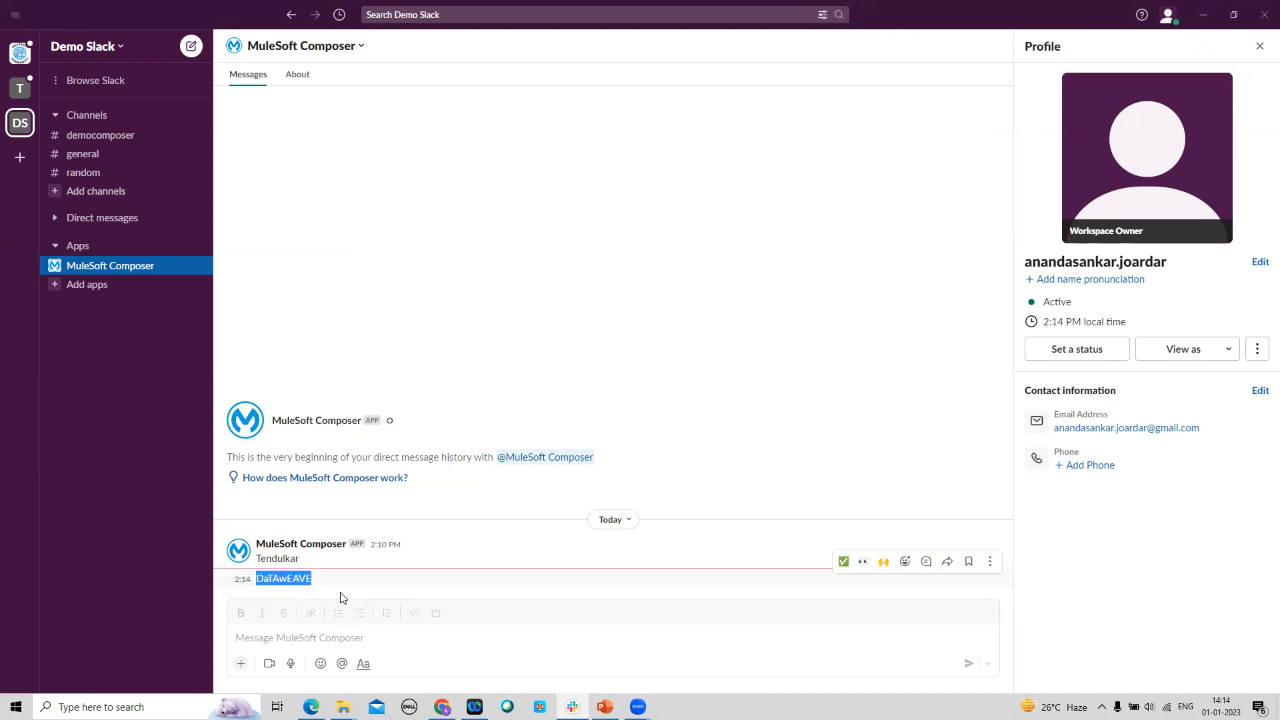
key("alt+Tab")
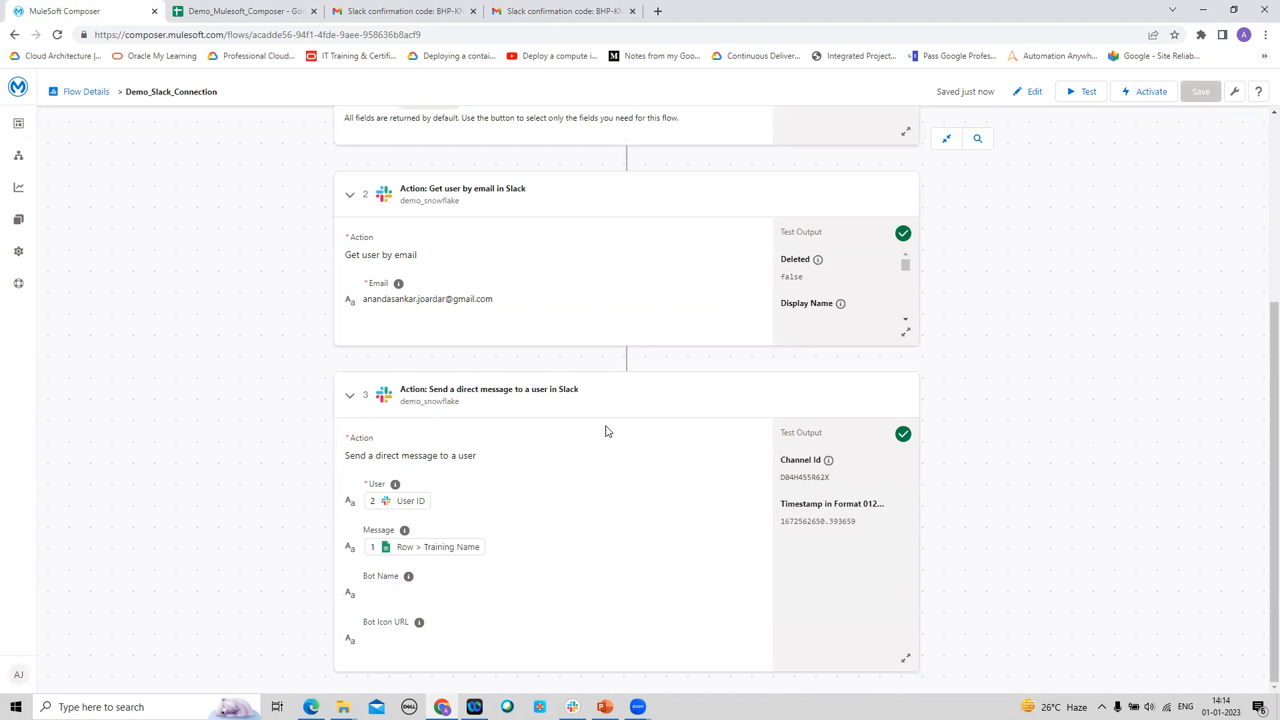
left_click_drag(1262, 445, 1262, 476)
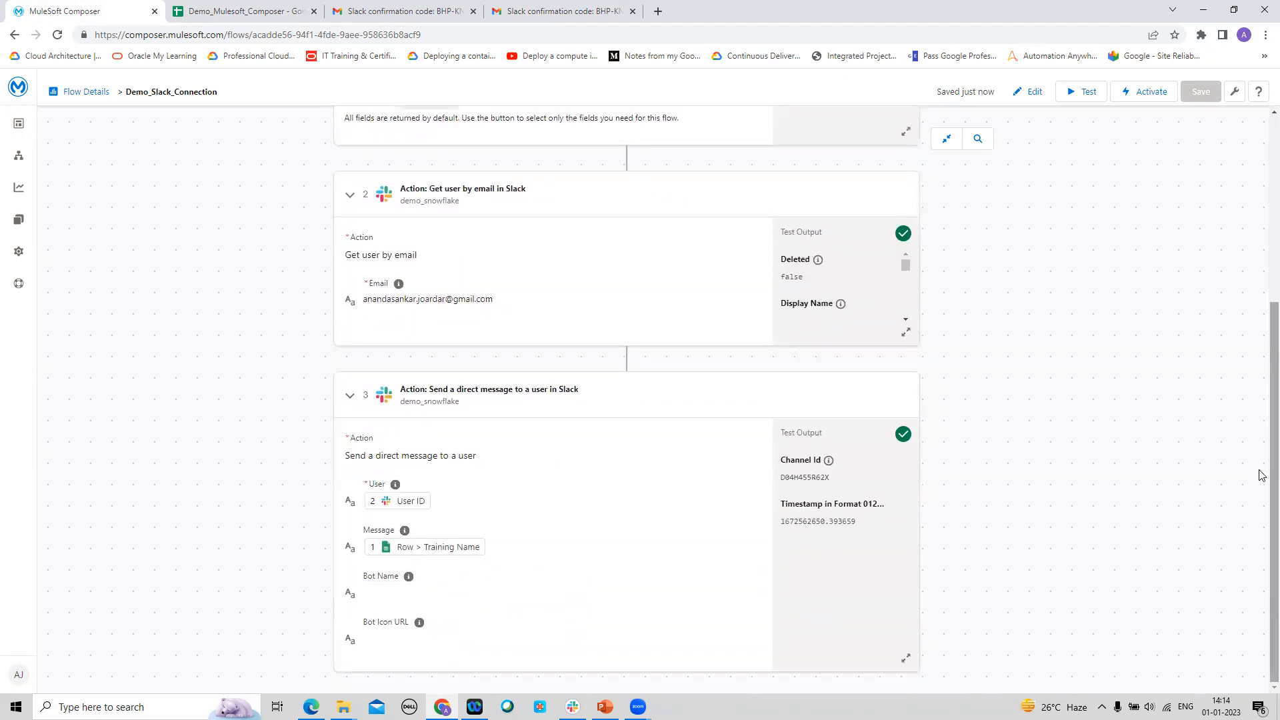